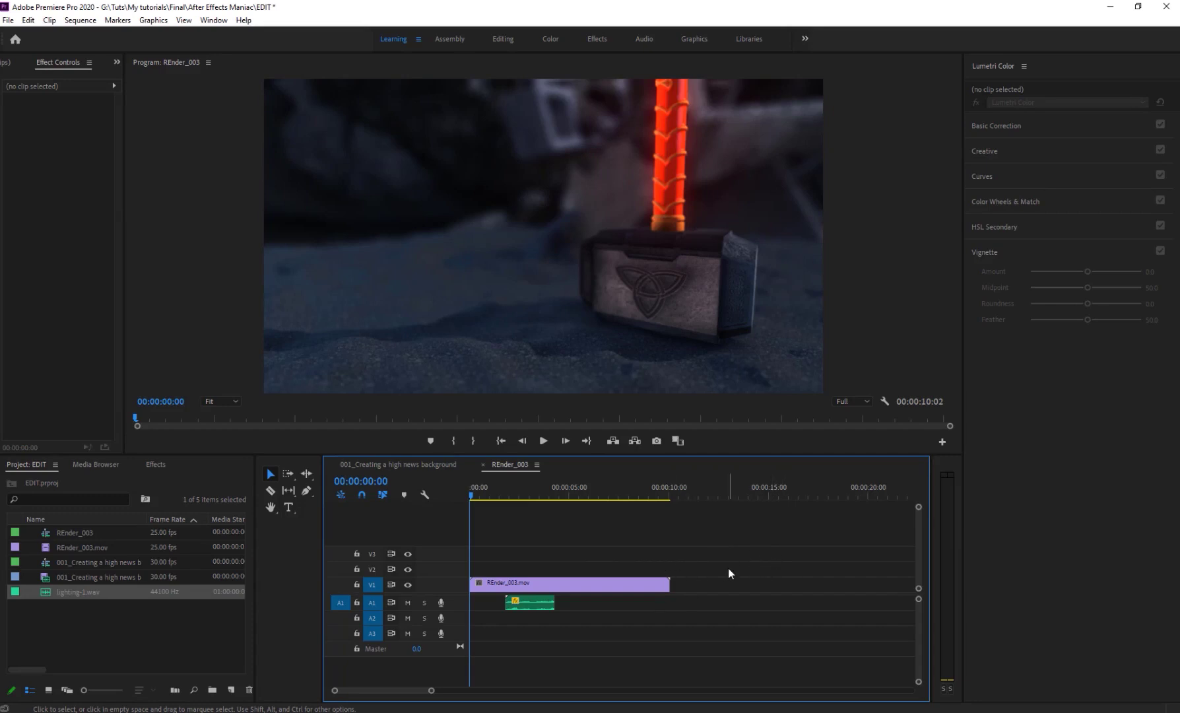
Play back the finished hammer lightning render and scrub through the finished composition to preview the effect.
{"action": "key", "text": "space"}
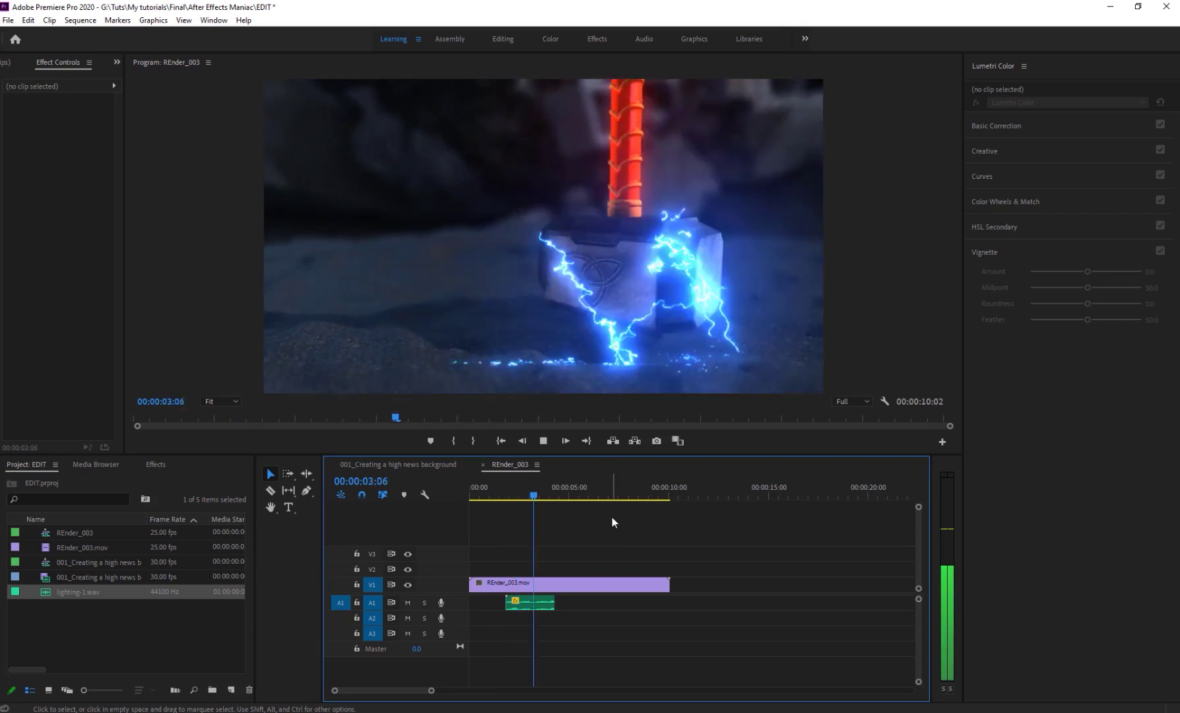
{"action": "left_click", "coordinate": [501, 493]}
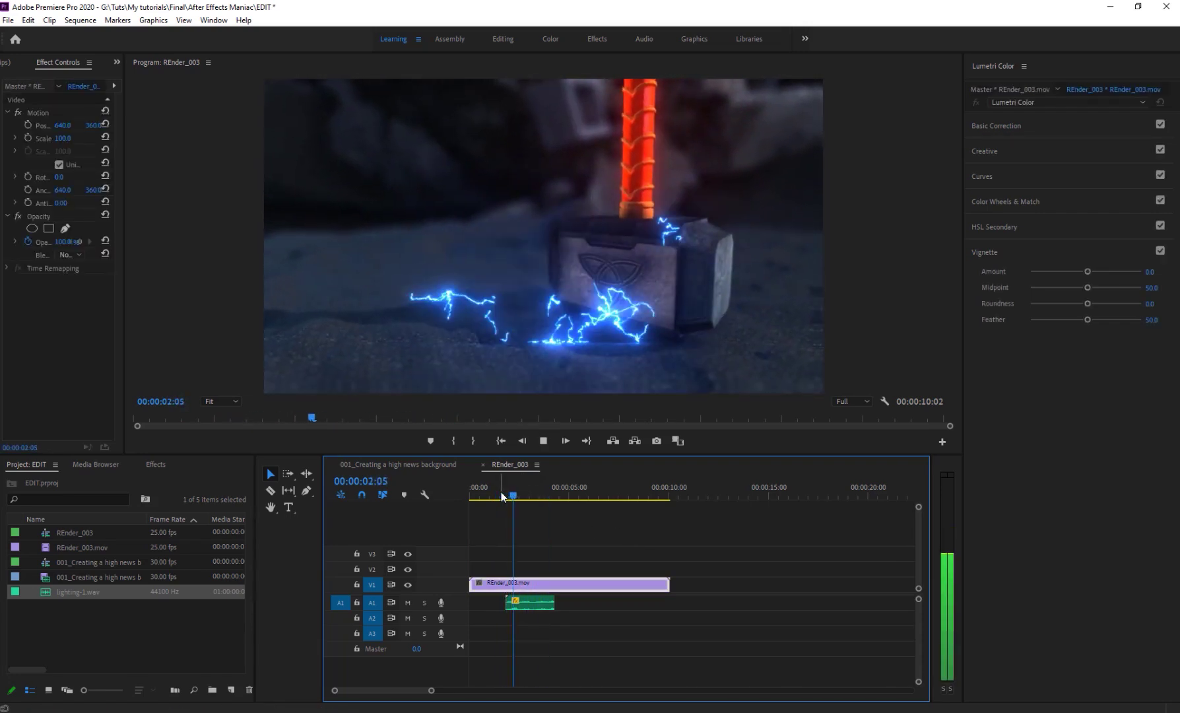
{"action": "key", "text": "space"}
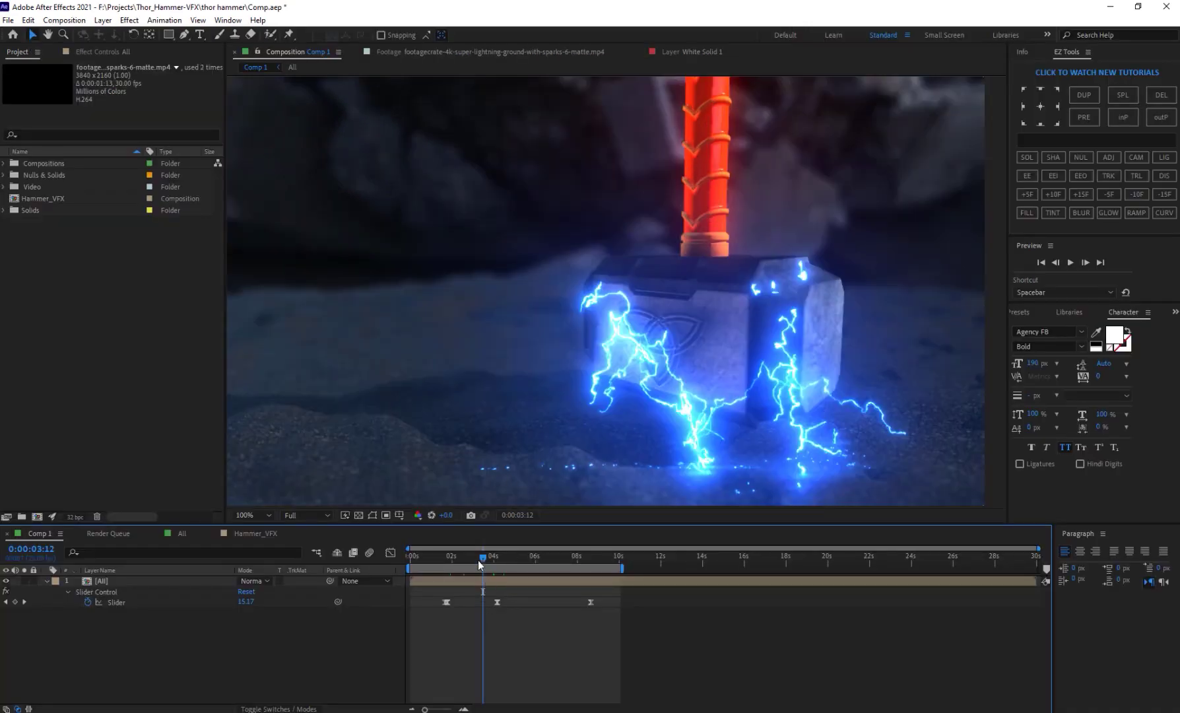
{"action": "left_click", "coordinate": [474, 557]}
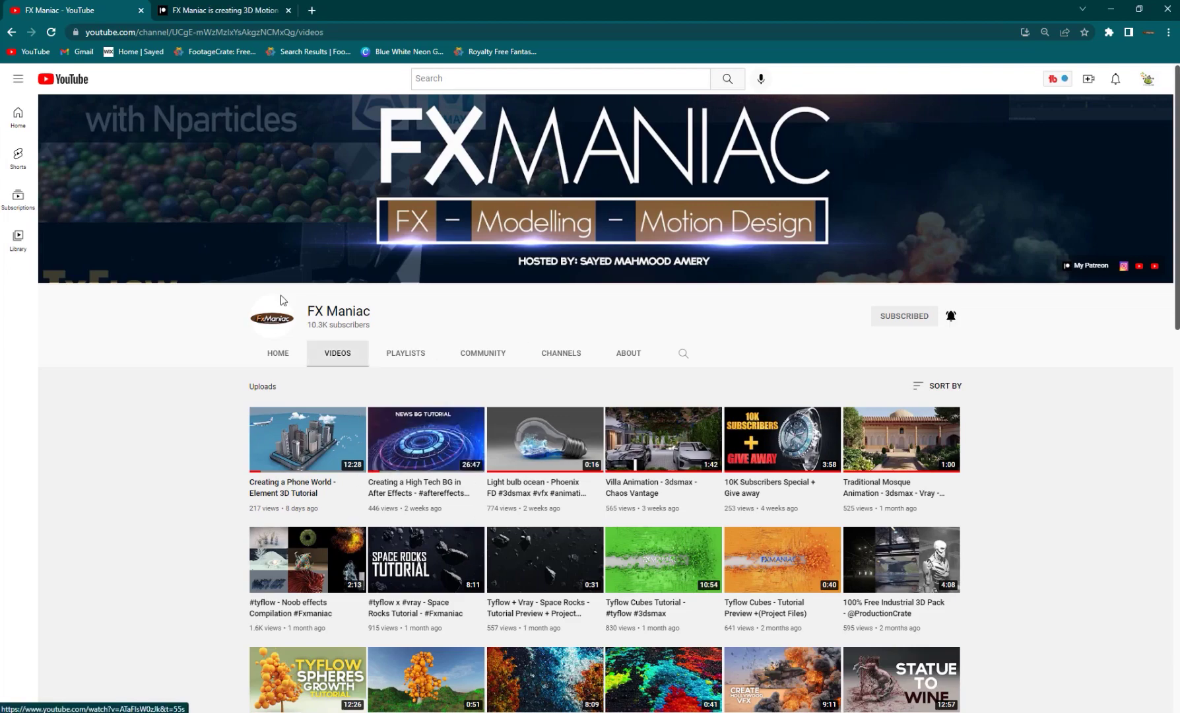
Look through the FX Maniac Patreon page, including its membership levels and tutorial posts.
{"action": "left_click", "coordinate": [248, 8]}
{"action": "scroll", "coordinate": [540, 390], "scroll_direction": "down", "scroll_amount": 5}
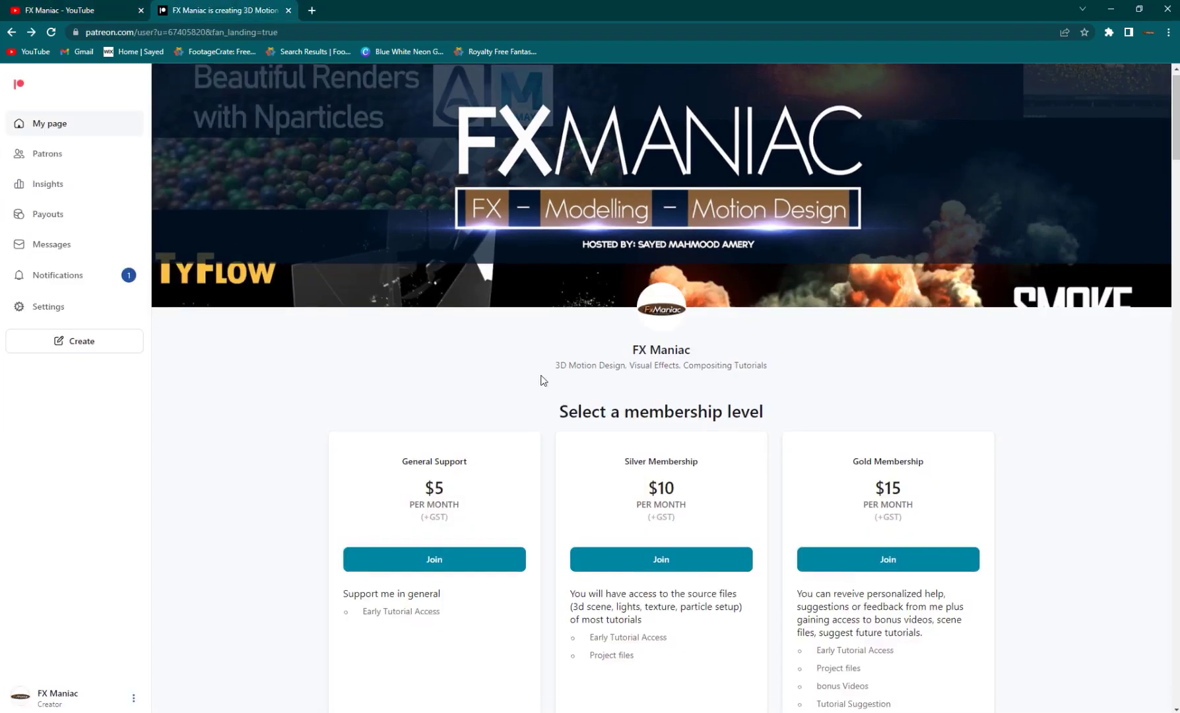
{"action": "scroll", "coordinate": [540, 395], "scroll_direction": "down", "scroll_amount": 11}
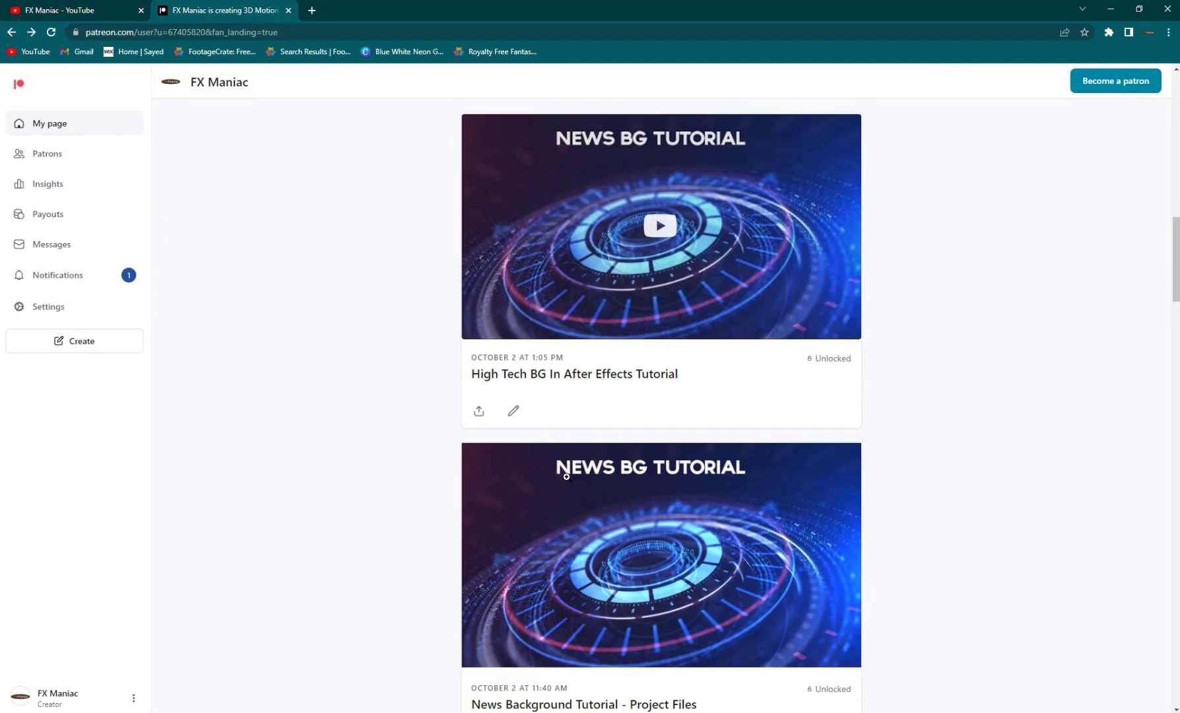
{"action": "scroll", "coordinate": [560, 482], "scroll_direction": "up", "scroll_amount": 5}
{"action": "scroll", "coordinate": [560, 482], "scroll_direction": "up", "scroll_amount": 12}
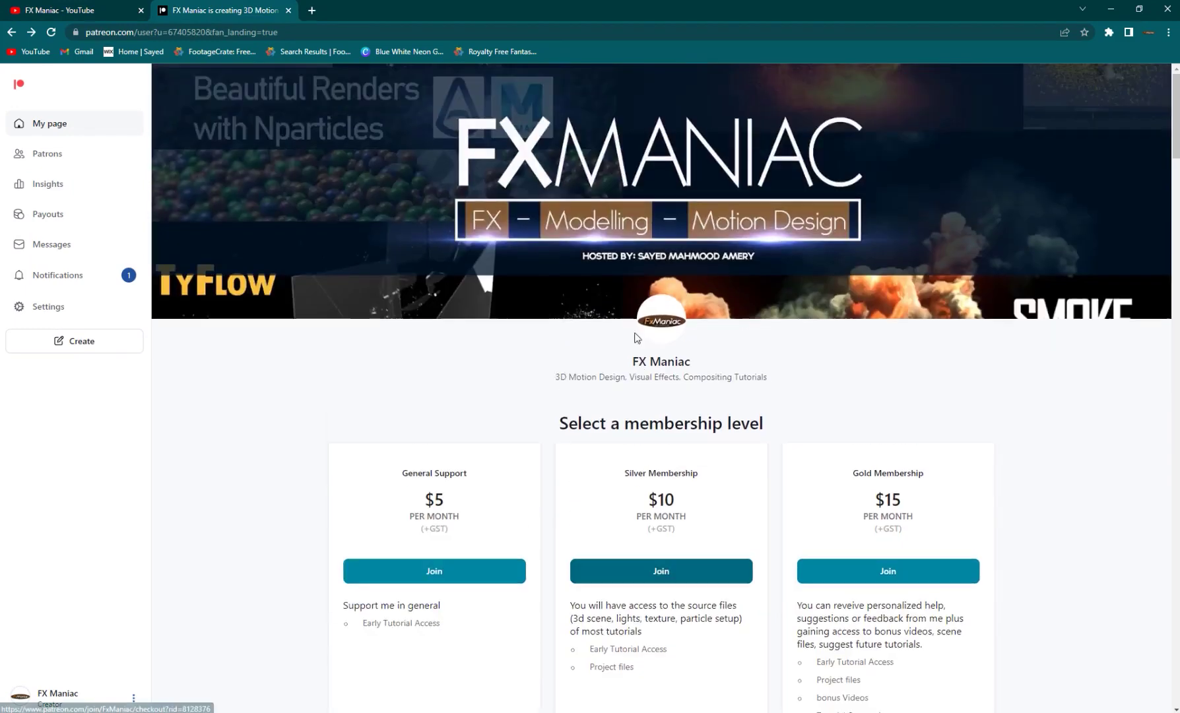
{"action": "scroll", "coordinate": [553, 327], "scroll_direction": "down", "scroll_amount": 5}
{"action": "scroll", "coordinate": [554, 328], "scroll_direction": "down", "scroll_amount": 5}
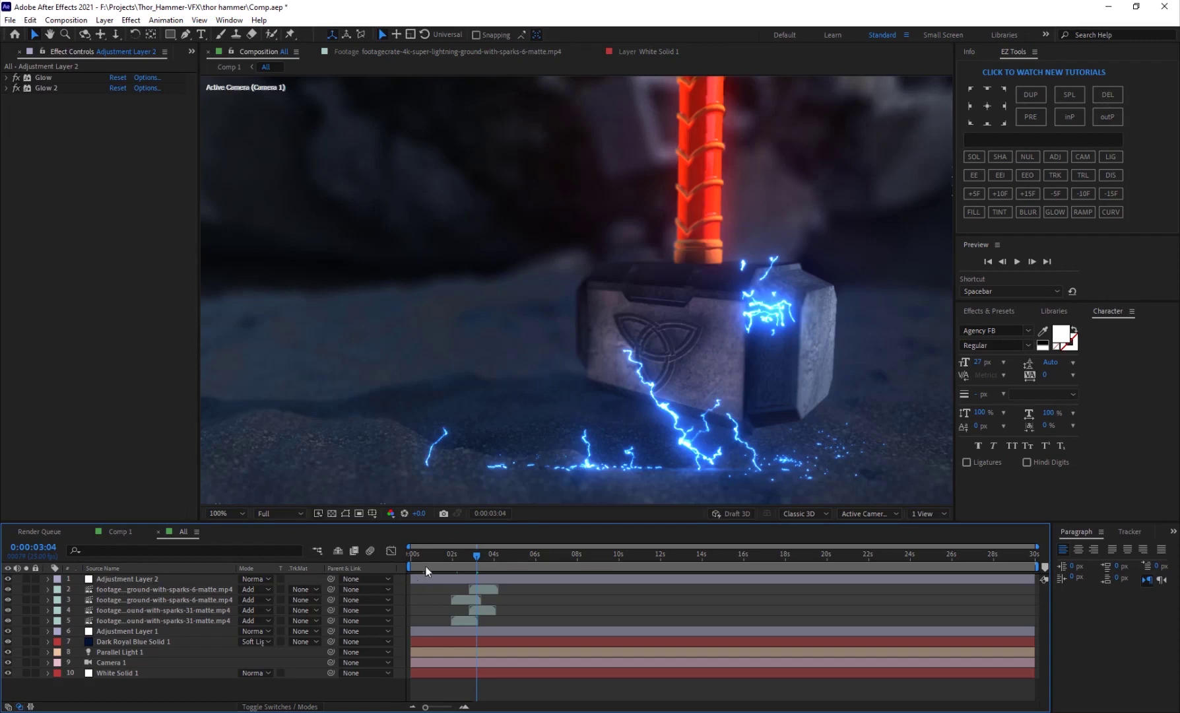
Return to the first frame of the finished composition and view the free Thor Hammer model page on Free3D.
{"action": "key", "text": "Home"}
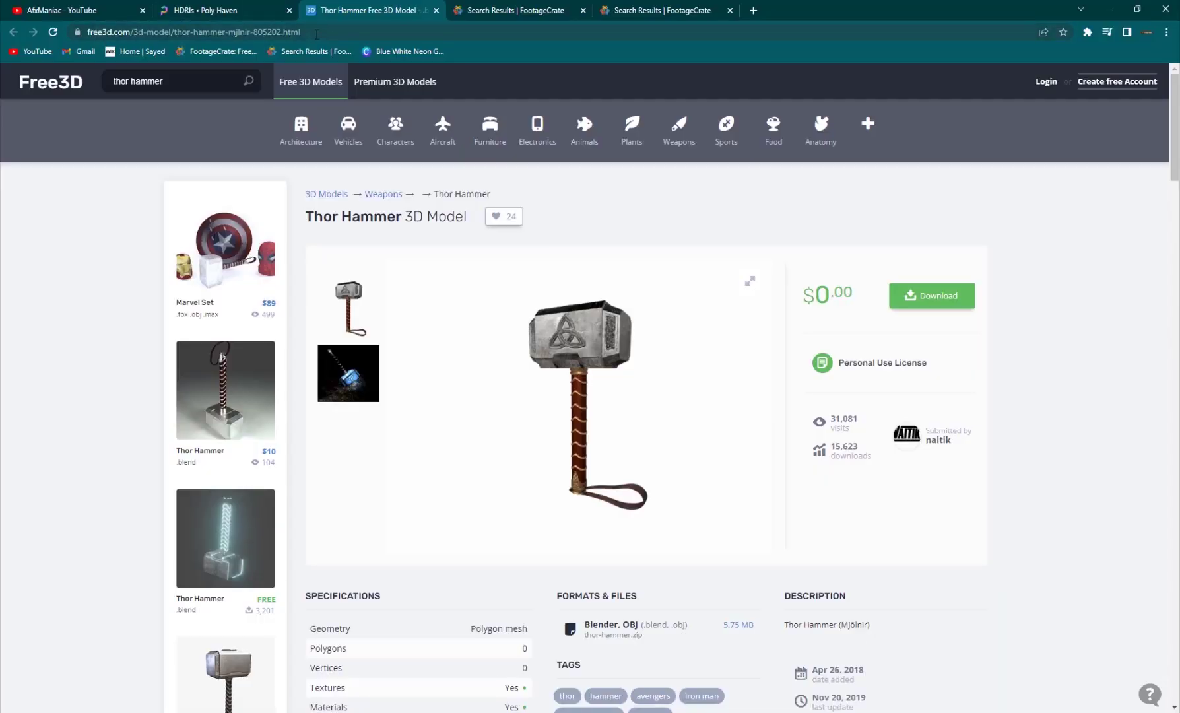
{"action": "left_click", "coordinate": [316, 33]}
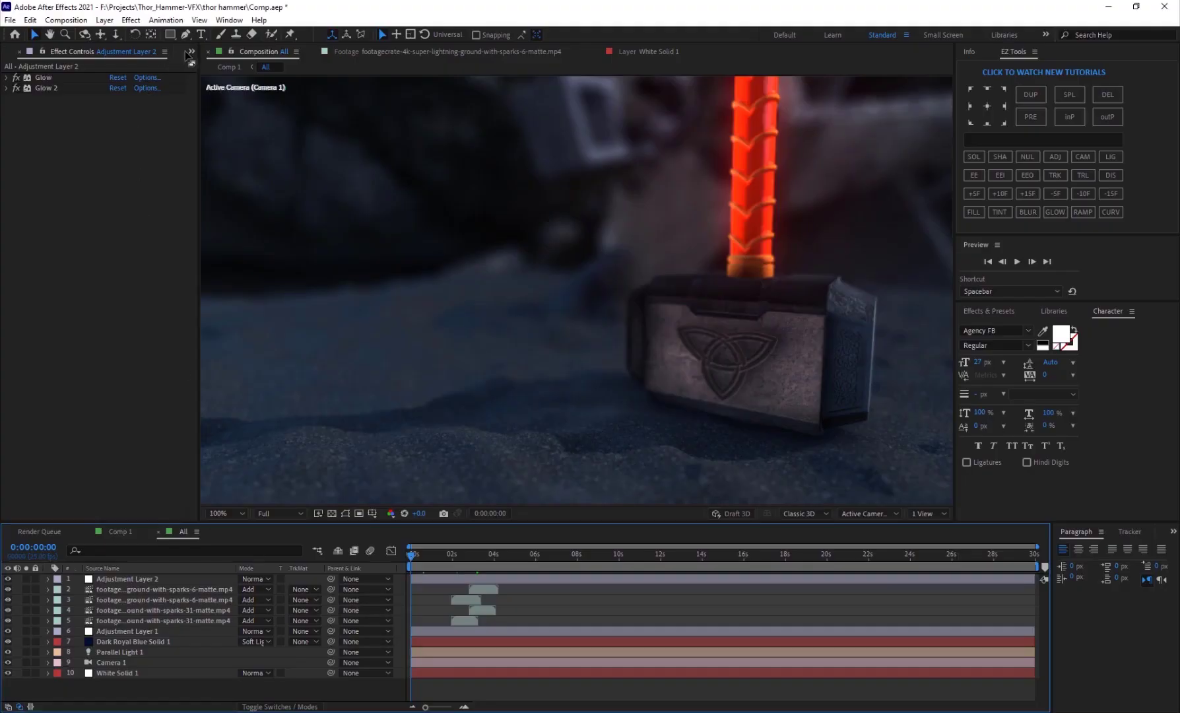
Create a new composition named Hammer_VFX with the HDV/HDTV 720 25 preset and a 30-second duration.
{"action": "left_click", "coordinate": [191, 52]}
{"action": "left_click", "coordinate": [221, 80]}
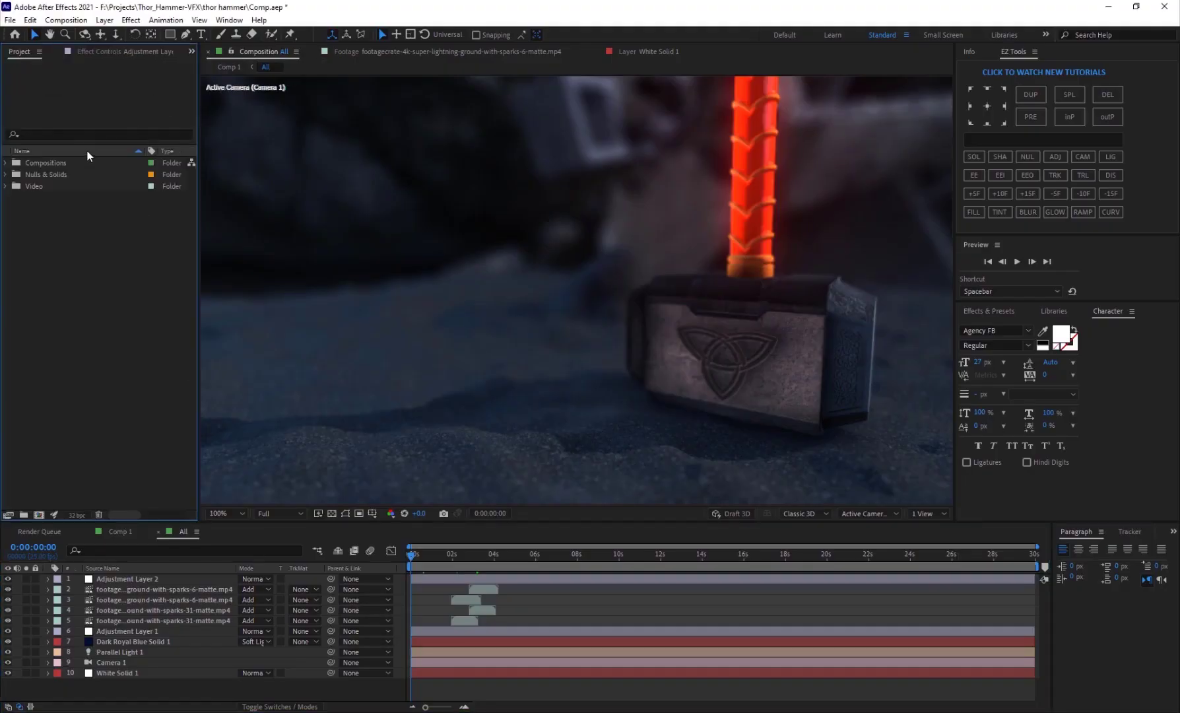
{"action": "left_click", "coordinate": [66, 20]}
{"action": "left_click", "coordinate": [80, 33]}
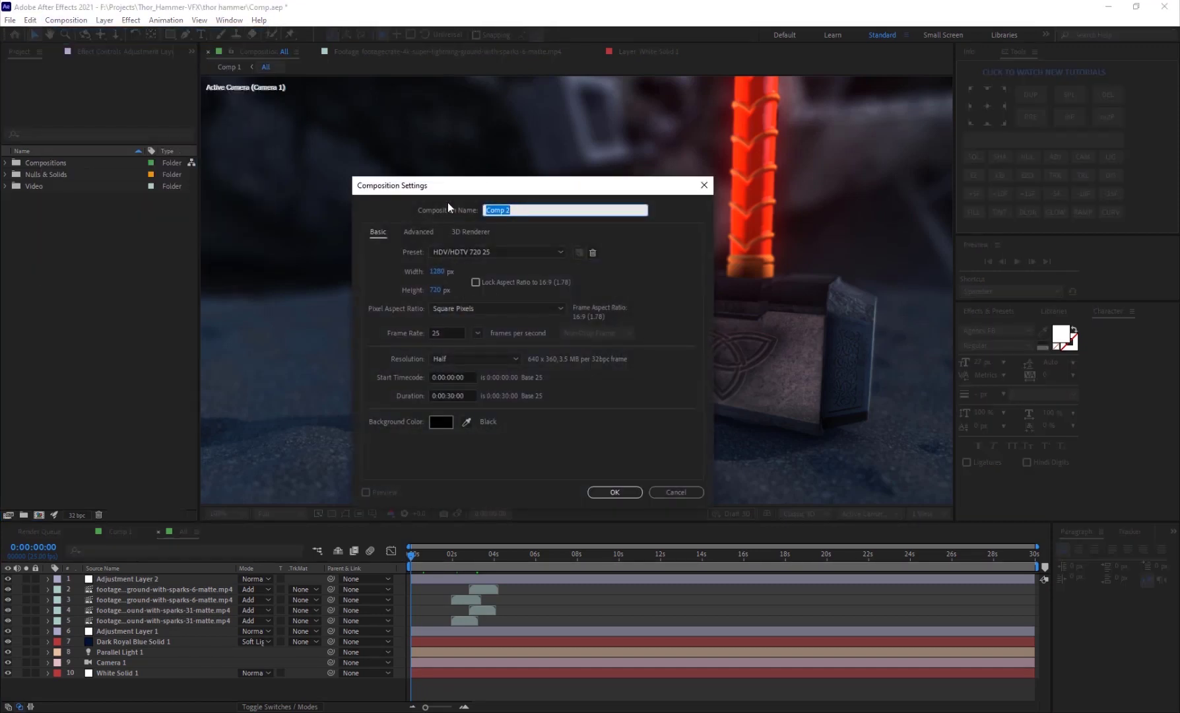
{"action": "type", "text": "Hammer_VFX"}
{"action": "key", "text": "Return"}
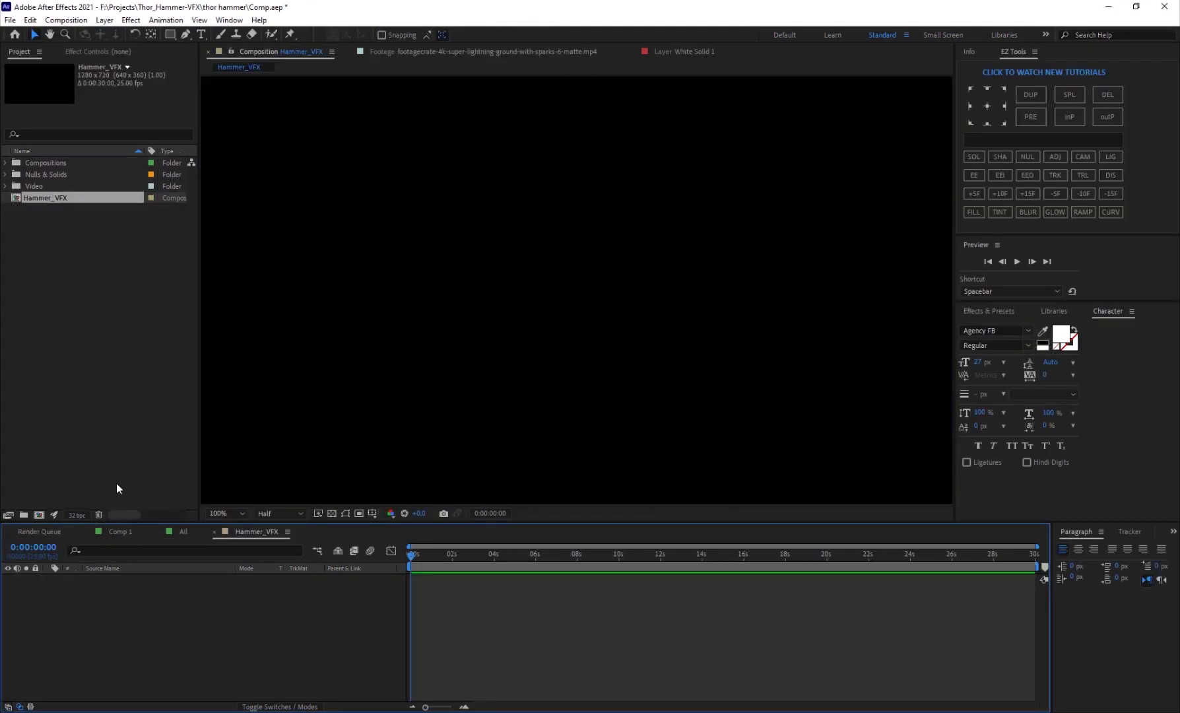
Add a full-size dark royal blue solid layer to the Hammer_VFX composition.
{"action": "right_click", "coordinate": [141, 624]}
{"action": "mouse_move", "coordinate": [198, 482]}
{"action": "left_click", "coordinate": [361, 518]}
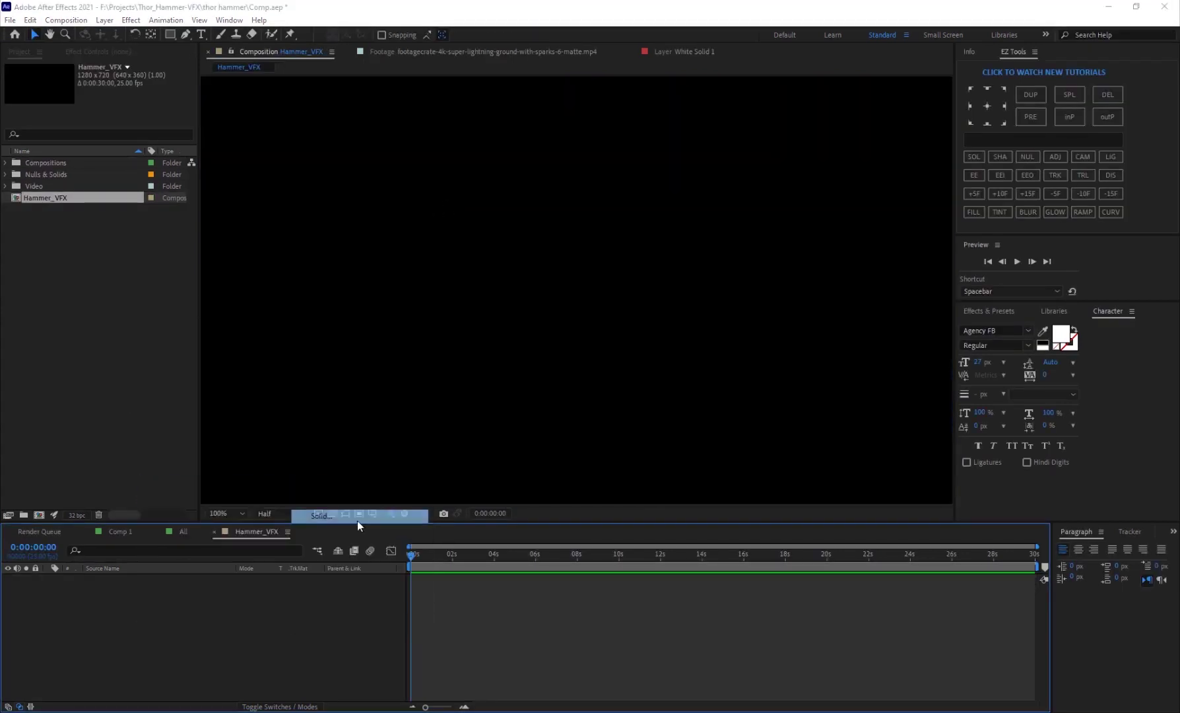
{"action": "key", "text": "Return"}
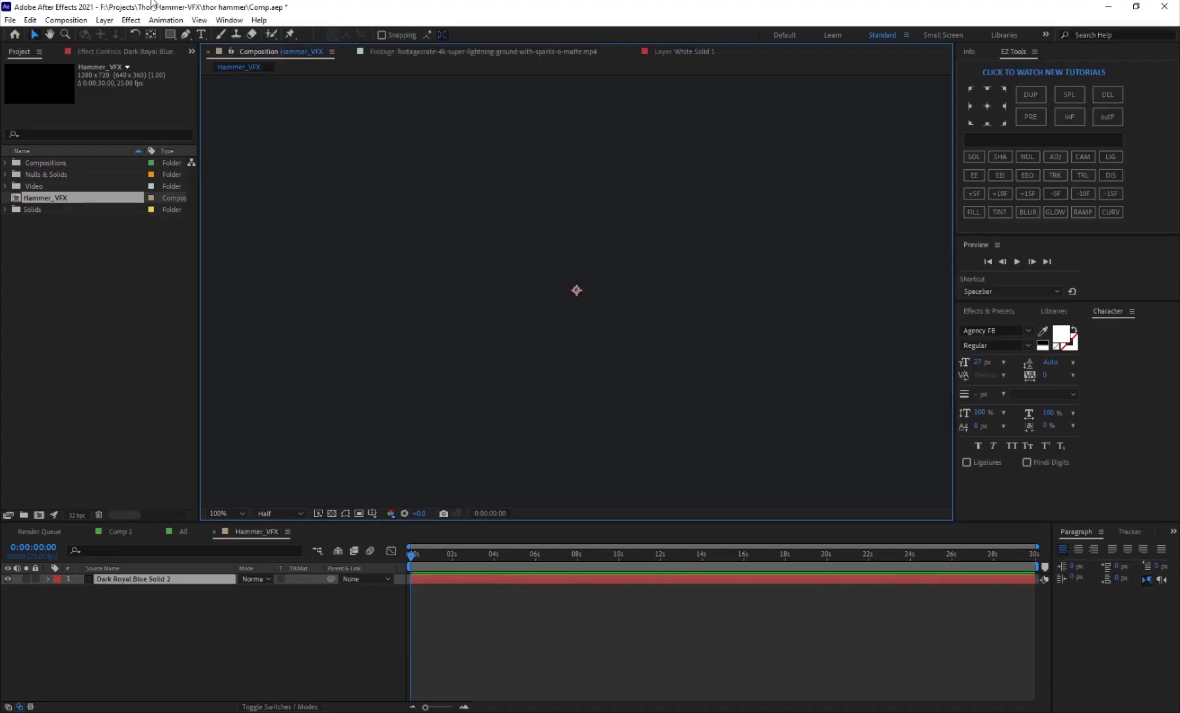
Apply the Video Copilot Element effect to the solid and open its Scene Setup.
{"action": "left_click", "coordinate": [132, 21]}
{"action": "mouse_move", "coordinate": [219, 444]}
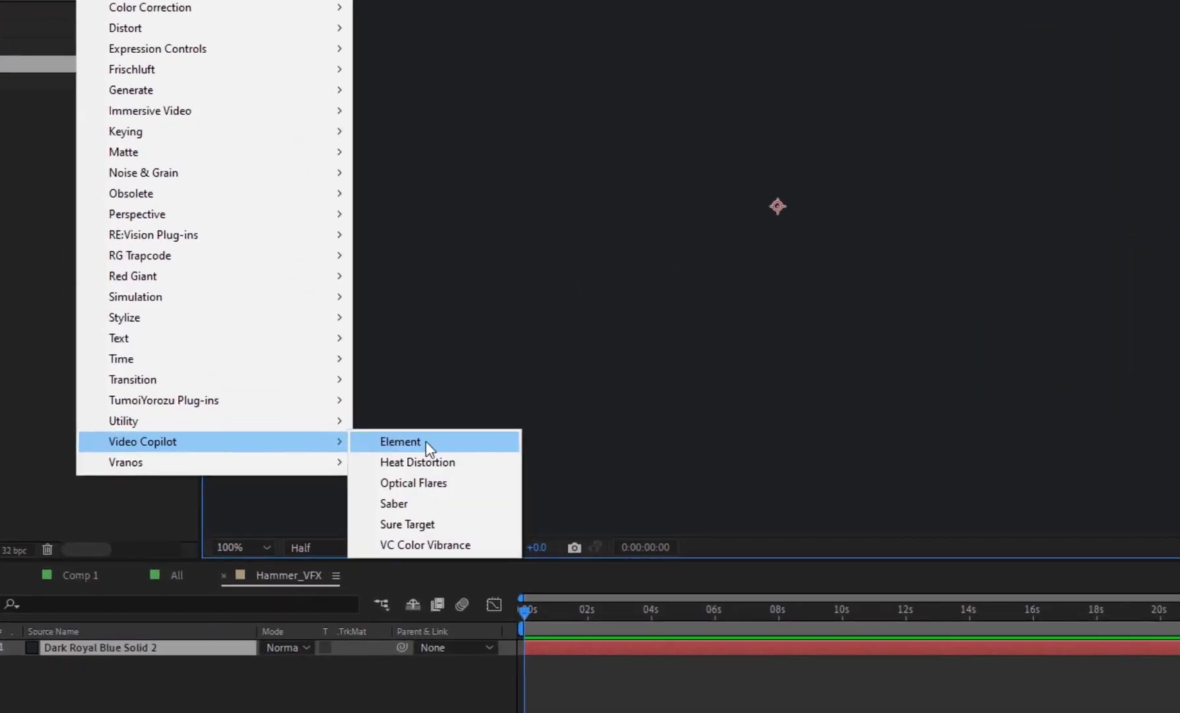
{"action": "left_click", "coordinate": [426, 441]}
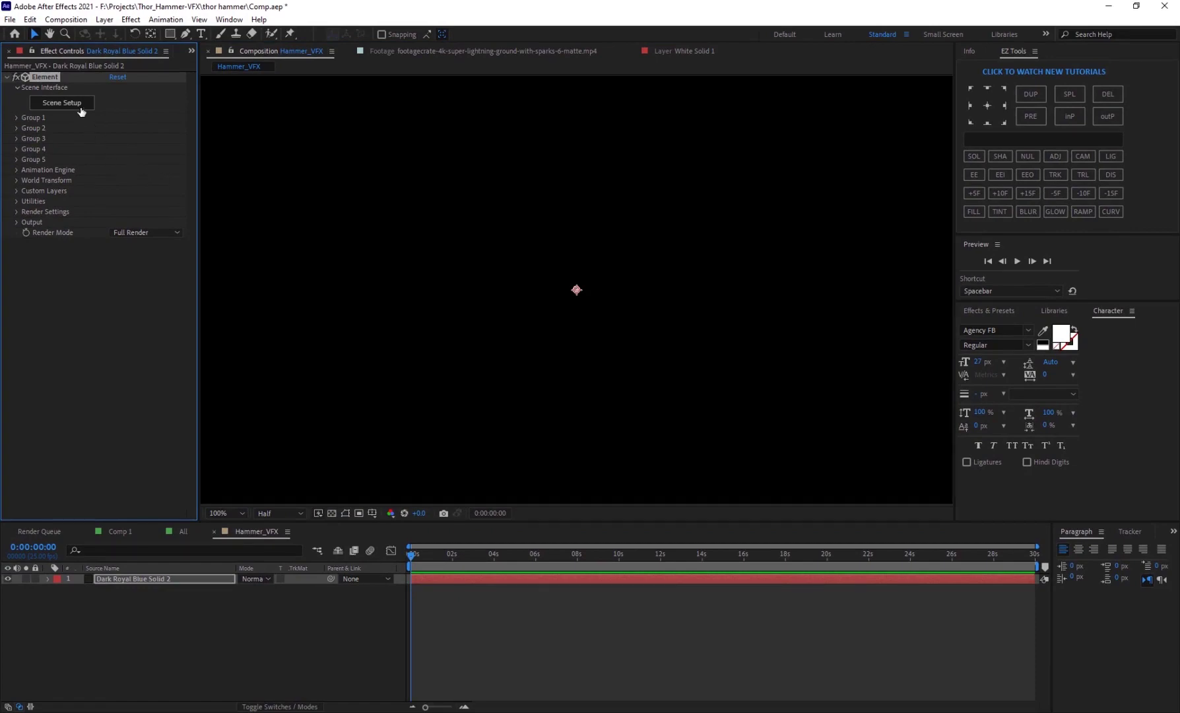
{"action": "left_click", "coordinate": [63, 103]}
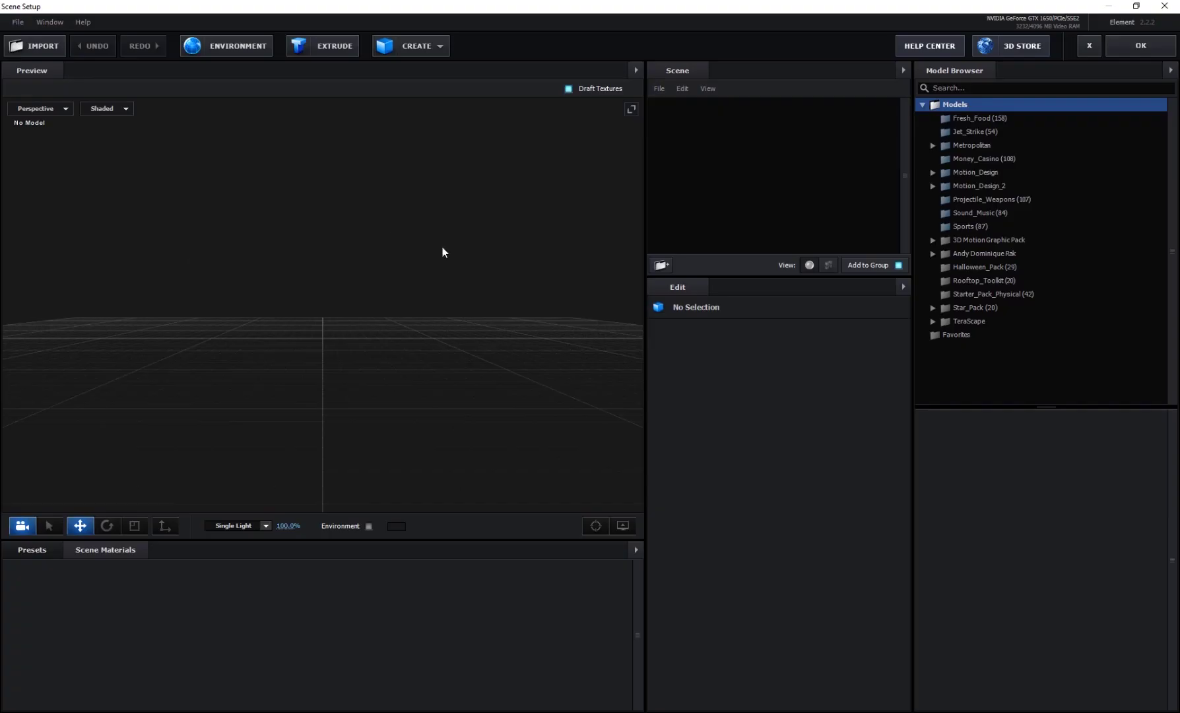
Import the thor hammer 3D object from the project's thor hammer folder into the scene.
{"action": "left_click", "coordinate": [36, 51]}
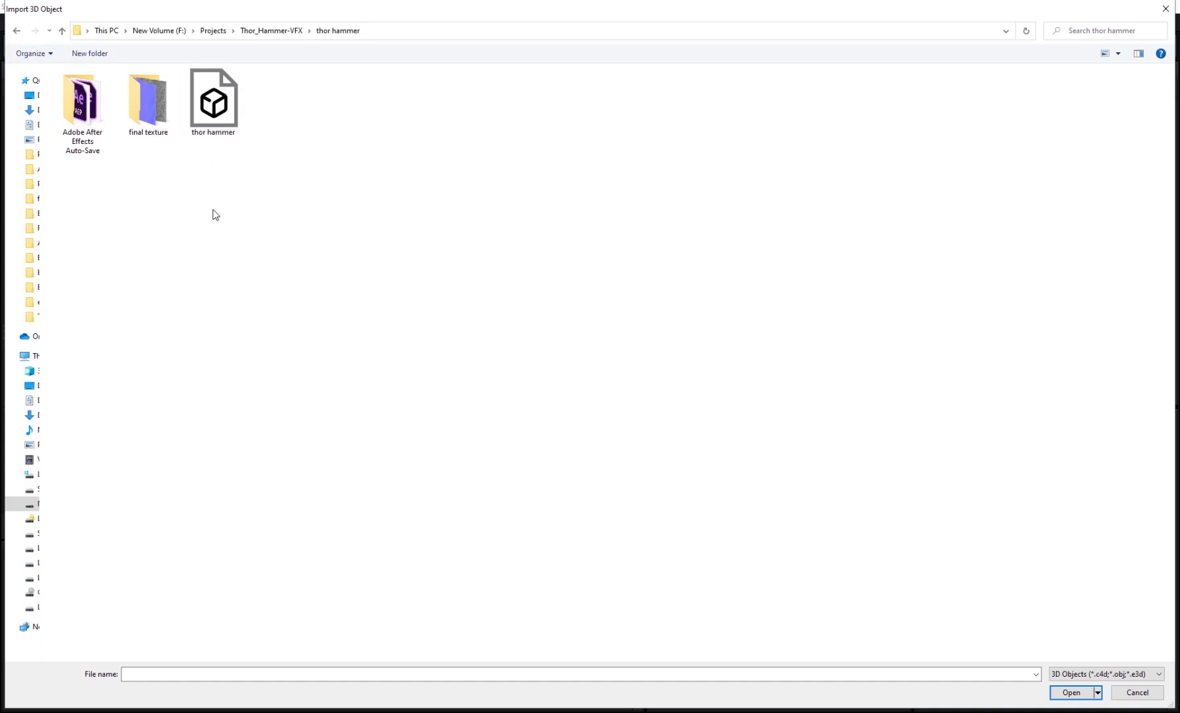
{"action": "left_click", "coordinate": [231, 127]}
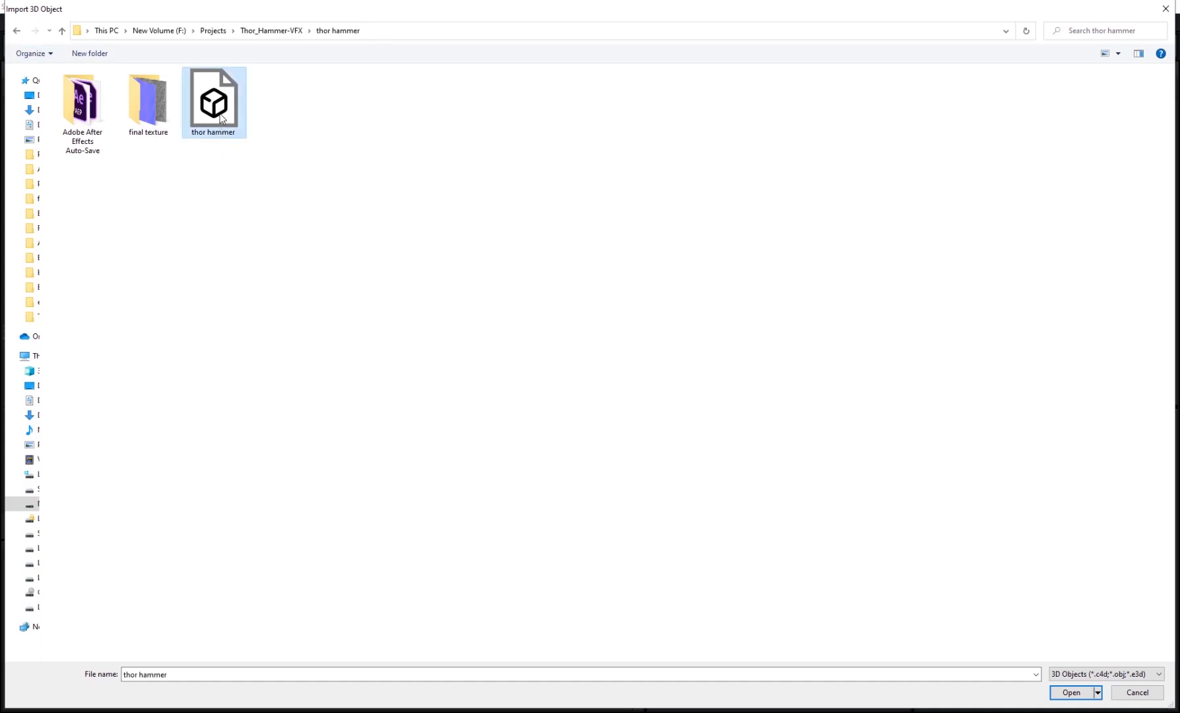
{"action": "double_click", "coordinate": [220, 117]}
{"action": "left_click", "coordinate": [679, 488]}
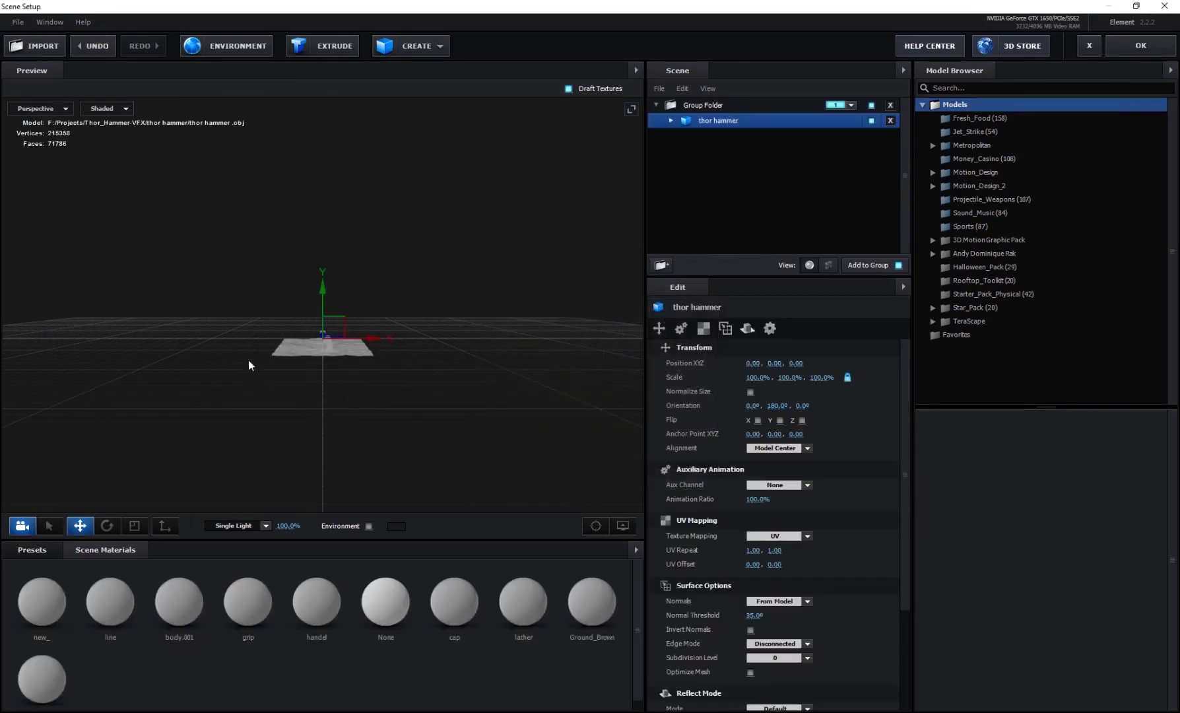
Scale the imported thor hammer model up uniformly to about 636%.
{"action": "left_click_drag", "start_coordinate": [248, 360], "coordinate": [380, 251]}
{"action": "key", "text": "r"}
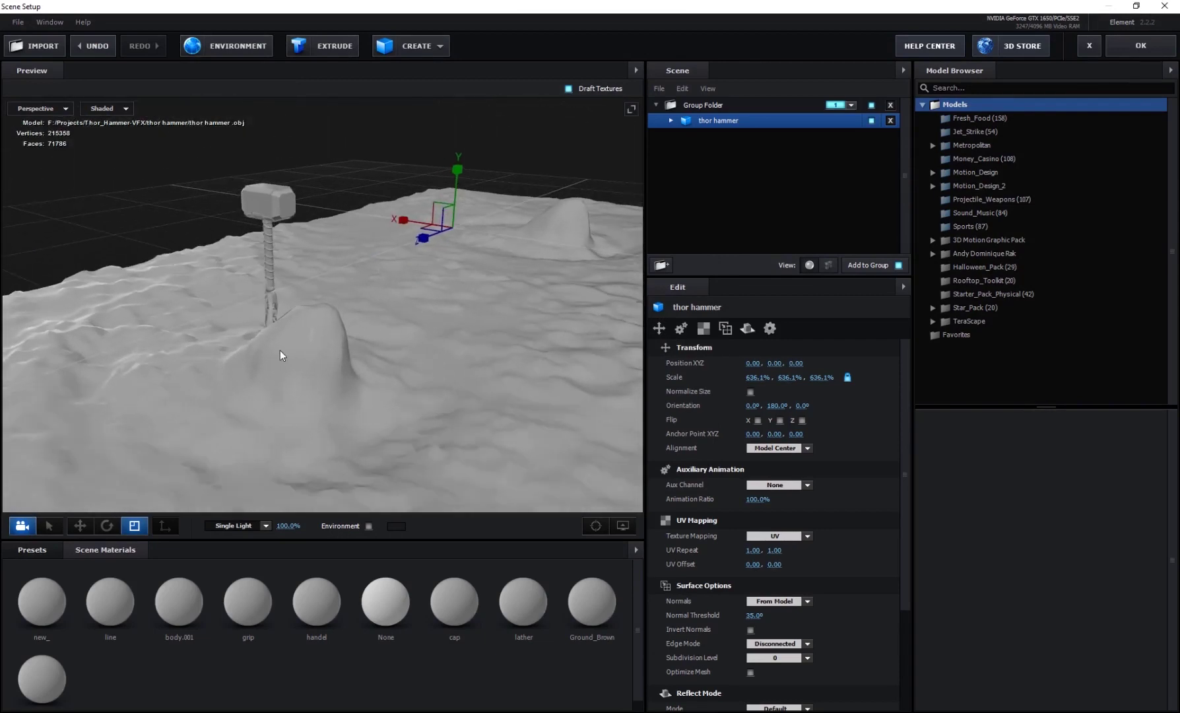
{"action": "left_click_drag", "start_coordinate": [279, 351], "coordinate": [406, 290]}
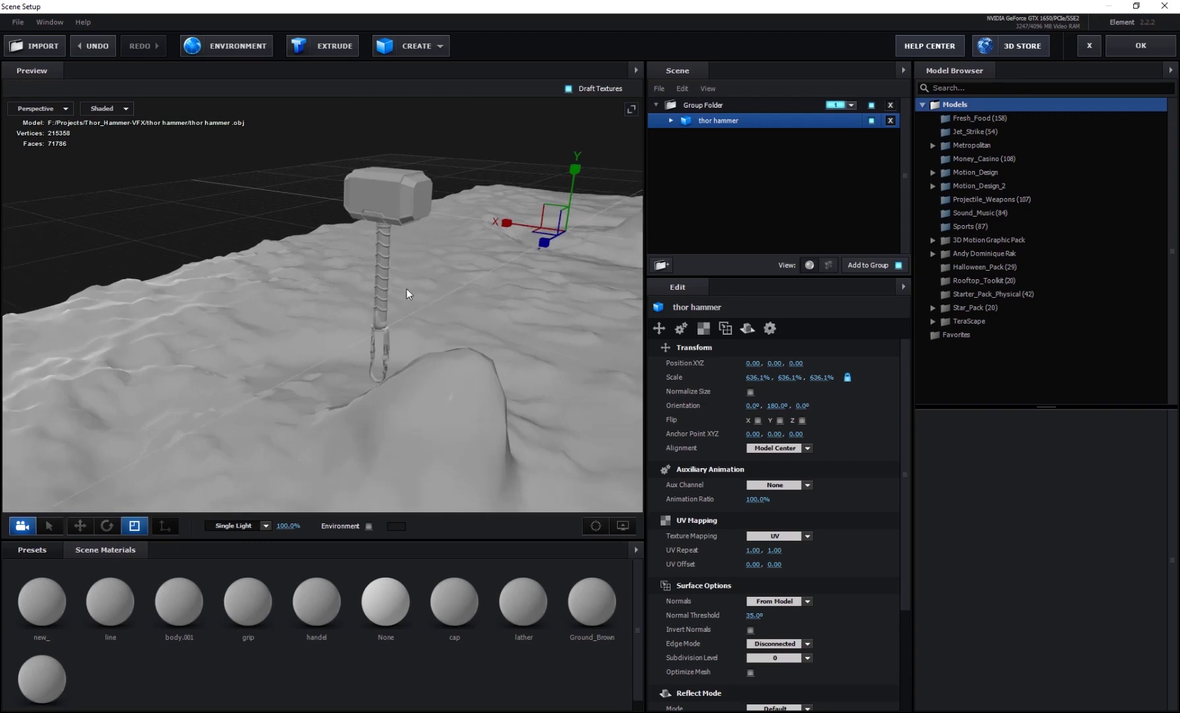
Examine the thor hammer model's materials, toggling new_, Ground_Brown and Material.005 off and on to identify the parts they cover.
{"action": "left_click", "coordinate": [671, 120]}
{"action": "left_click", "coordinate": [771, 137]}
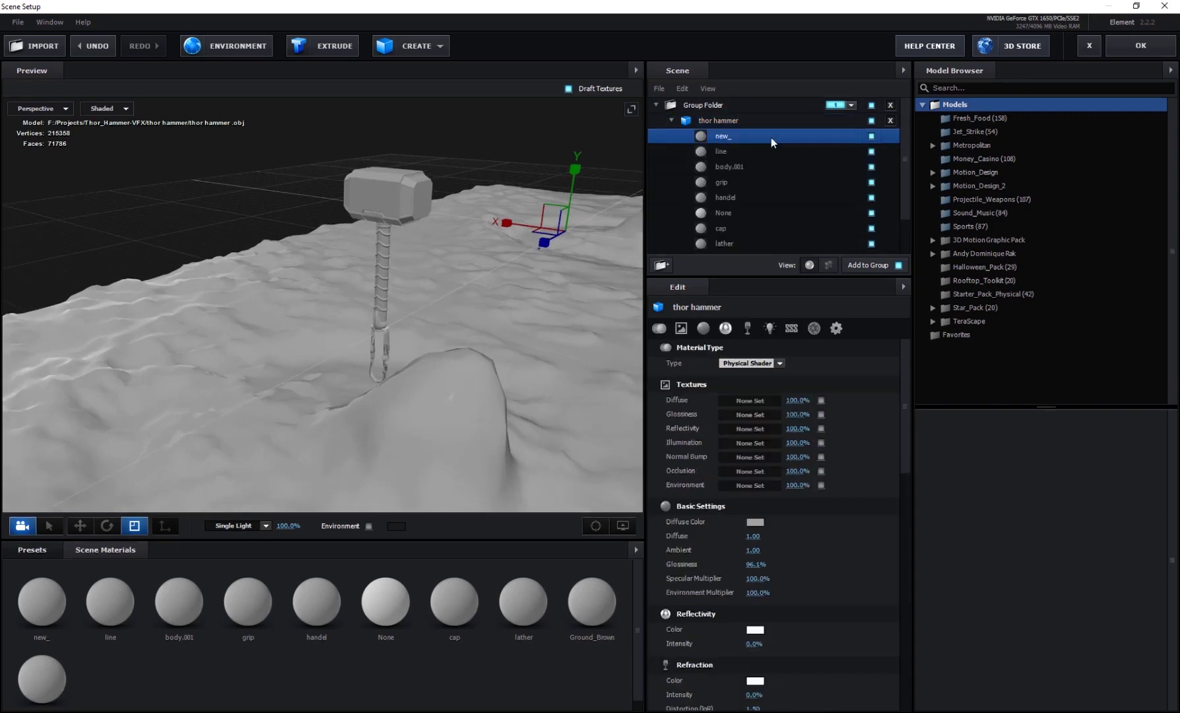
{"action": "left_click", "coordinate": [871, 136]}
{"action": "left_click", "coordinate": [870, 136]}
{"action": "scroll", "coordinate": [739, 211], "scroll_direction": "down", "scroll_amount": 2}
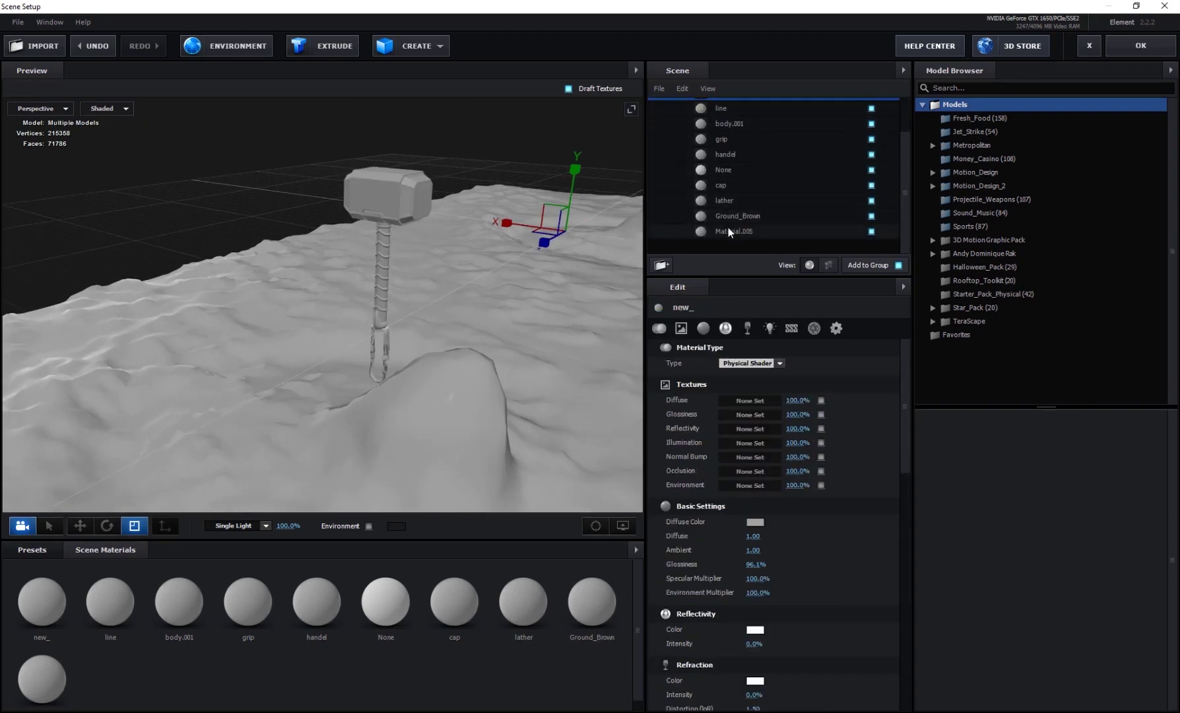
{"action": "left_click", "coordinate": [729, 227]}
{"action": "left_click", "coordinate": [729, 215]}
{"action": "left_click", "coordinate": [872, 216]}
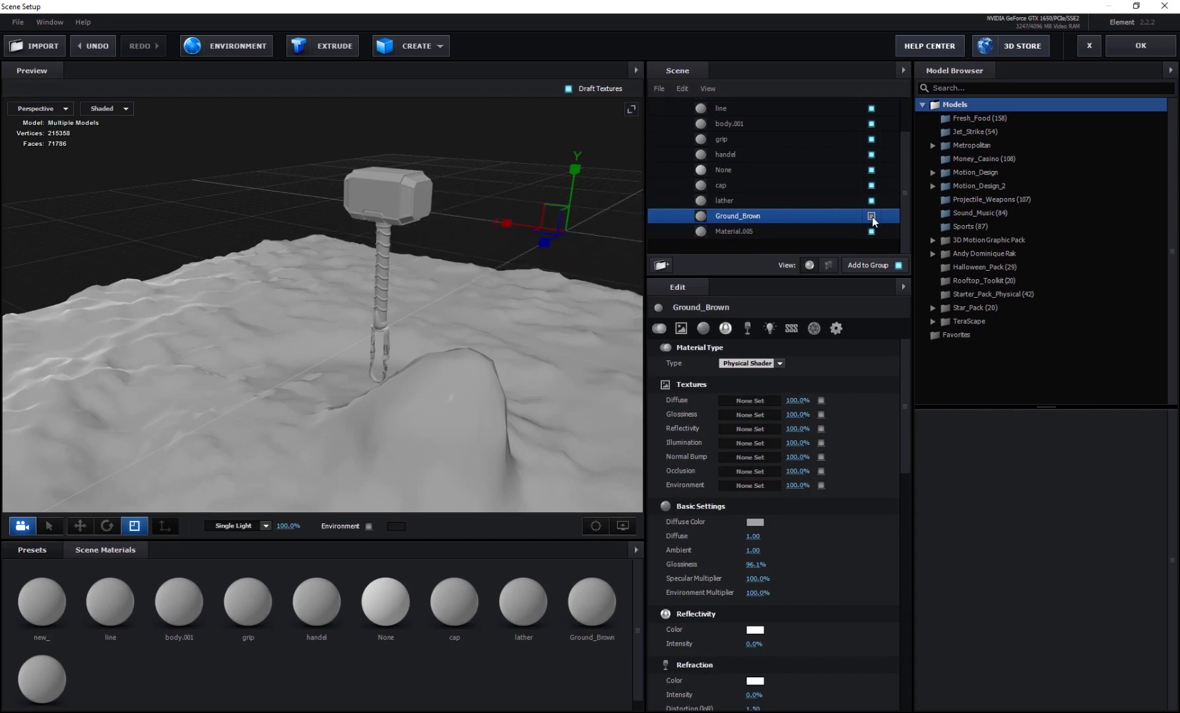
{"action": "left_click", "coordinate": [871, 216]}
{"action": "left_click", "coordinate": [871, 231]}
{"action": "left_click", "coordinate": [872, 231]}
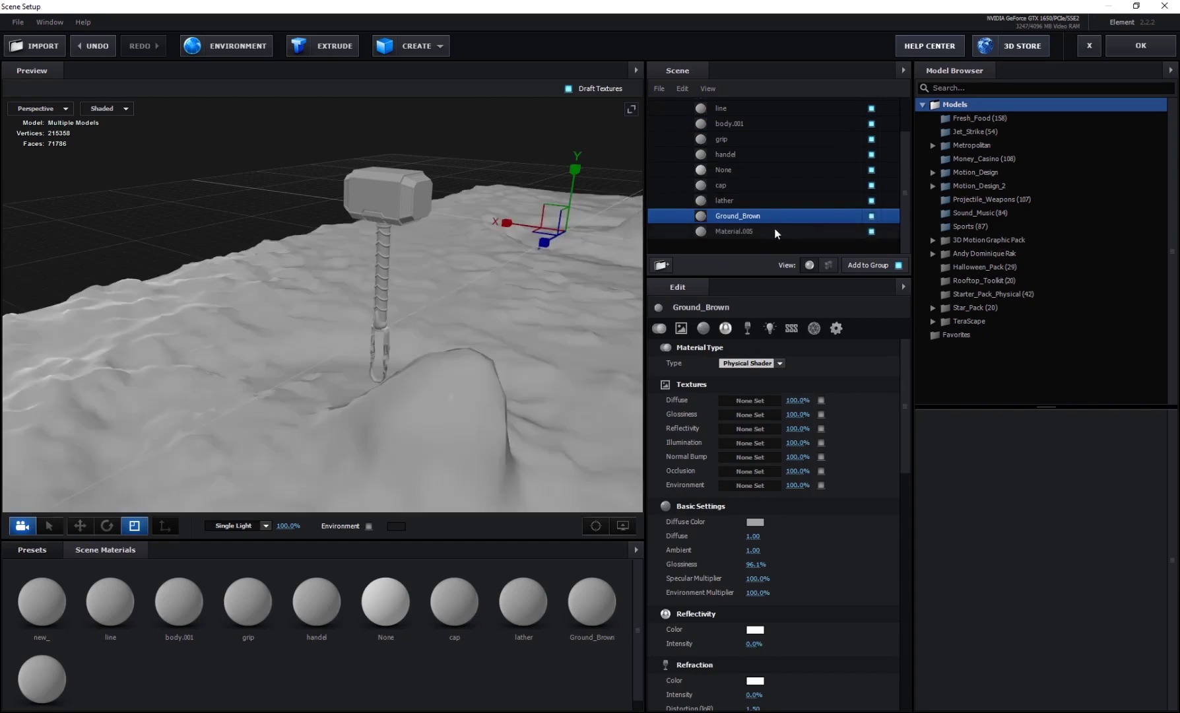
{"action": "left_click", "coordinate": [741, 232]}
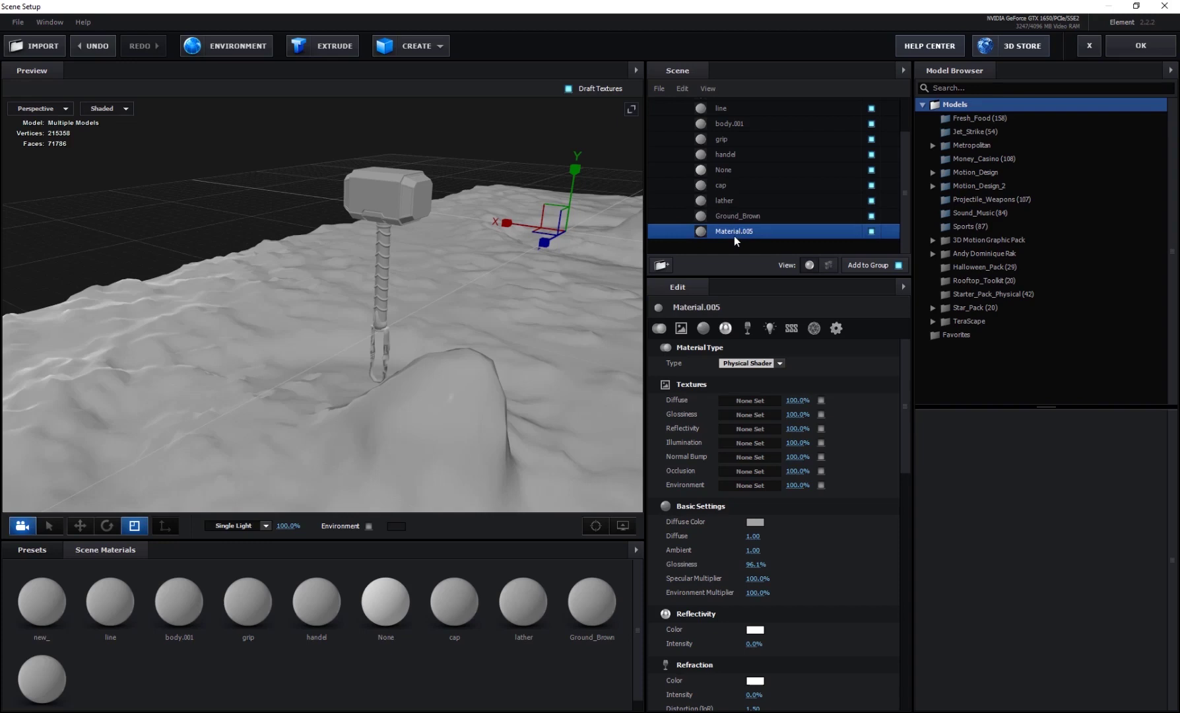
{"action": "scroll", "coordinate": [735, 231], "scroll_direction": "up", "scroll_amount": 2}
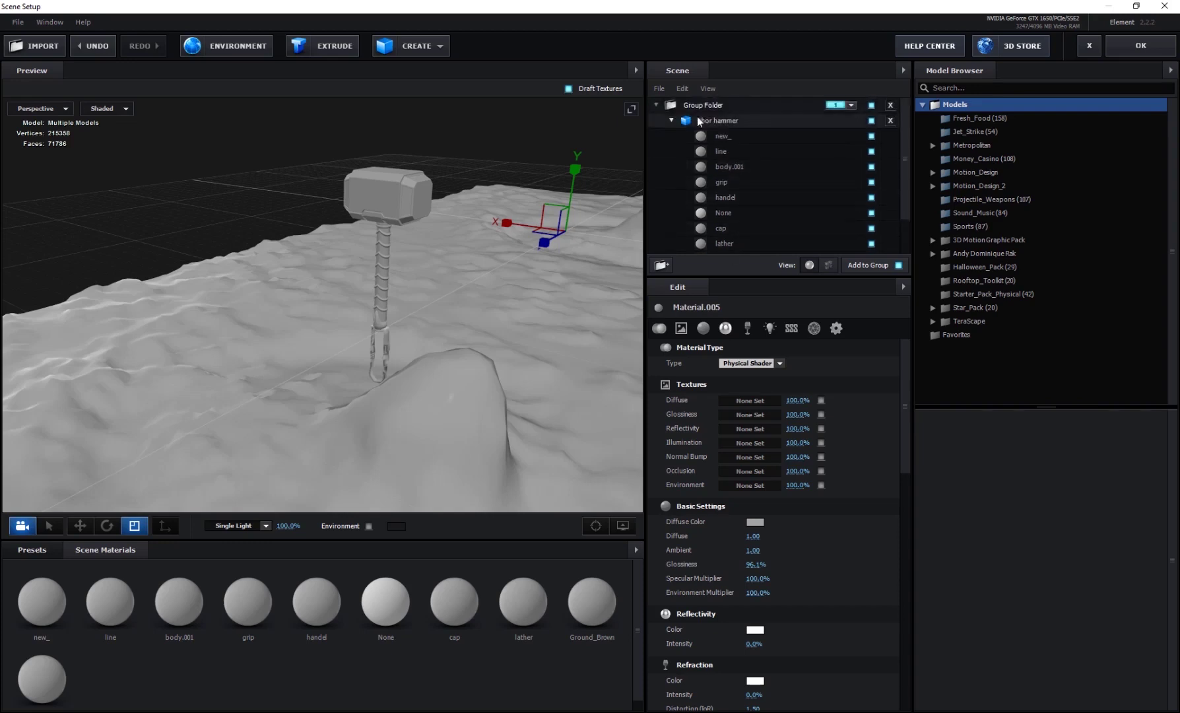
{"action": "scroll", "coordinate": [750, 188], "scroll_direction": "down", "scroll_amount": 2}
{"action": "scroll", "coordinate": [704, 165], "scroll_direction": "up", "scroll_amount": 2}
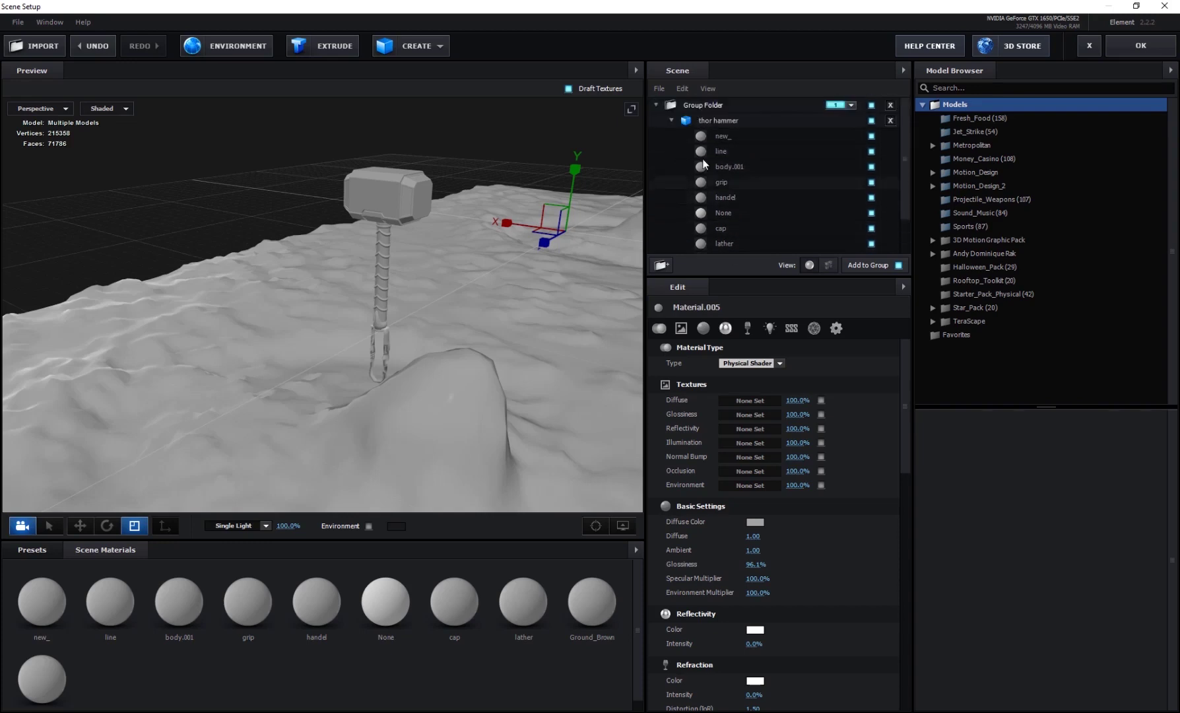
Duplicate the thor hammer model within the group folder and rename the upper copy Hammer.
{"action": "left_click", "coordinate": [720, 123]}
{"action": "left_click", "coordinate": [671, 120]}
{"action": "key", "text": "ctrl+d"}
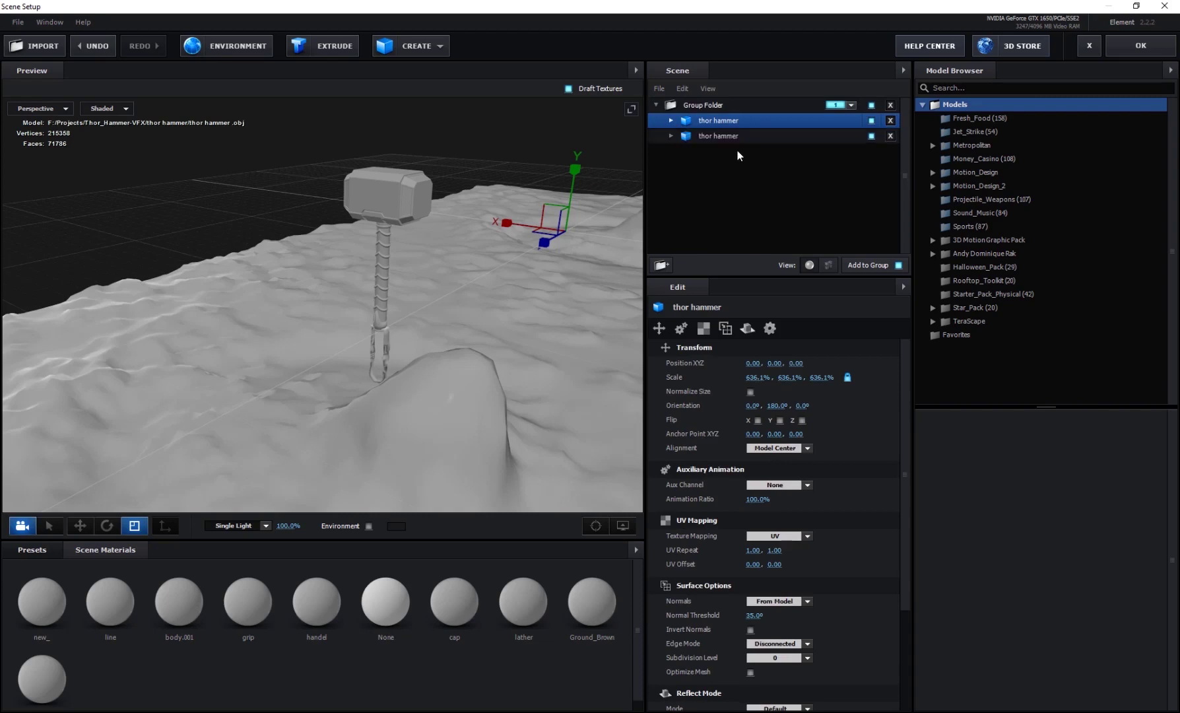
{"action": "double_click", "coordinate": [722, 121]}
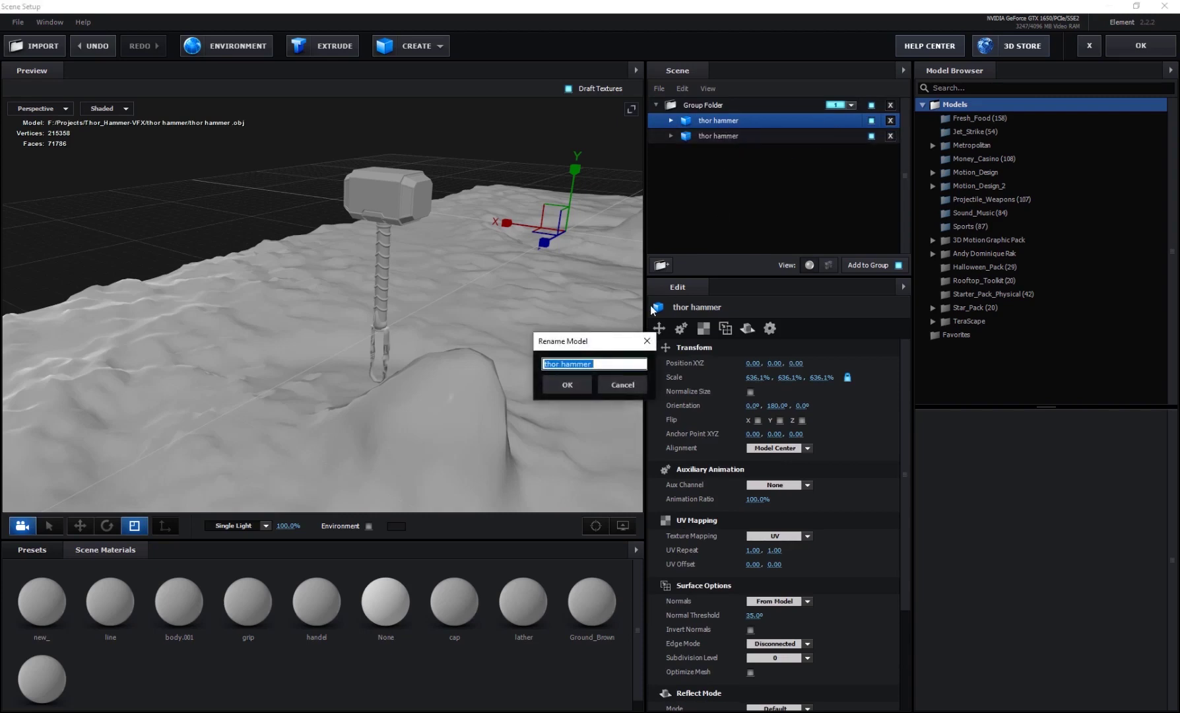
{"action": "type", "text": "Hammer"}
{"action": "key", "text": "Return"}
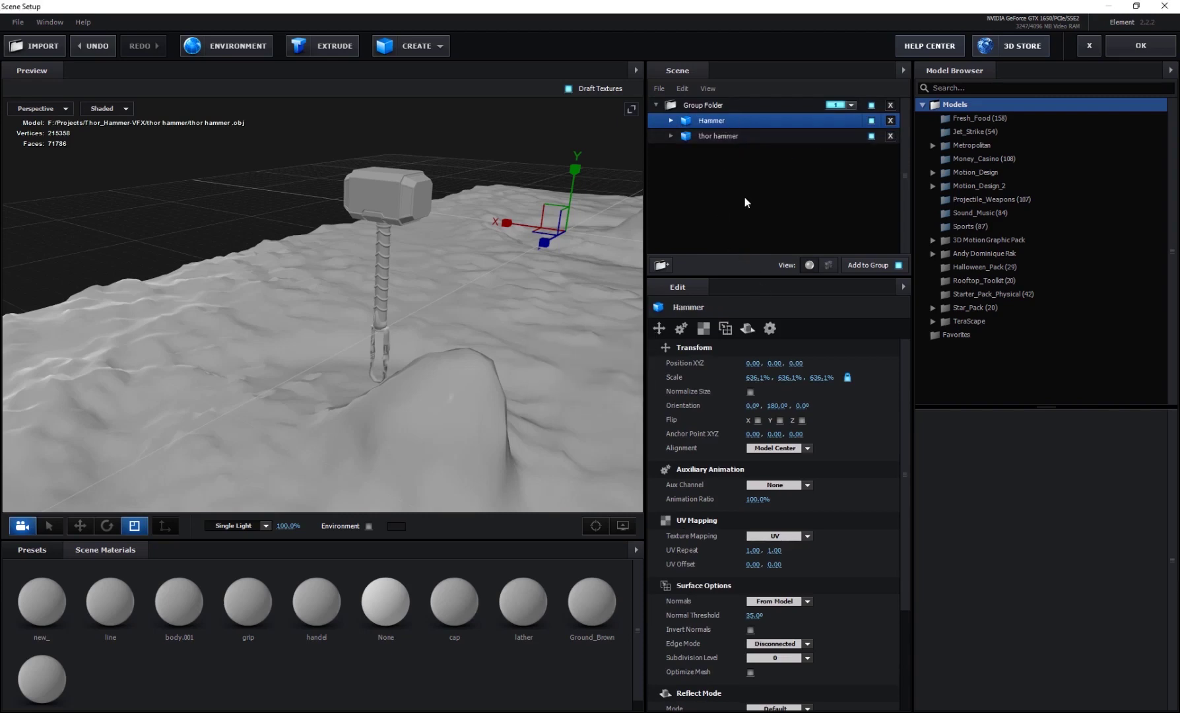
Rename the remaining thor hammer model in the group folder as Ground.
{"action": "double_click", "coordinate": [725, 136]}
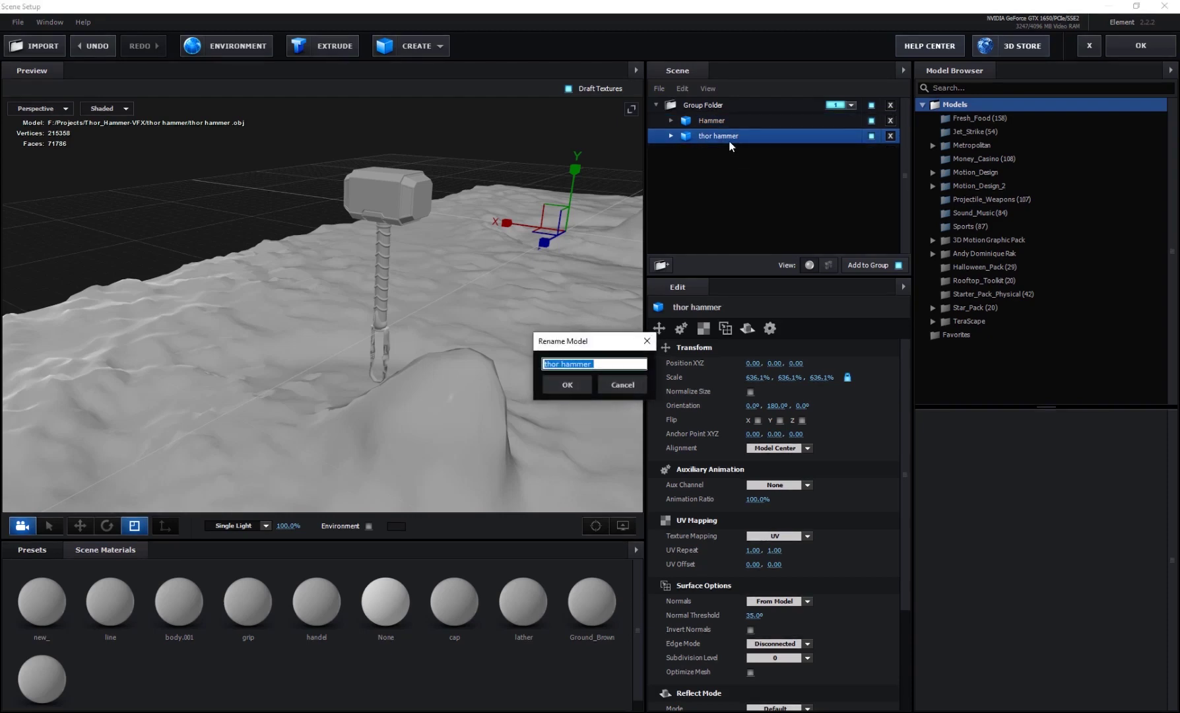
{"action": "type", "text": "Ground"}
{"action": "key", "text": "Return"}
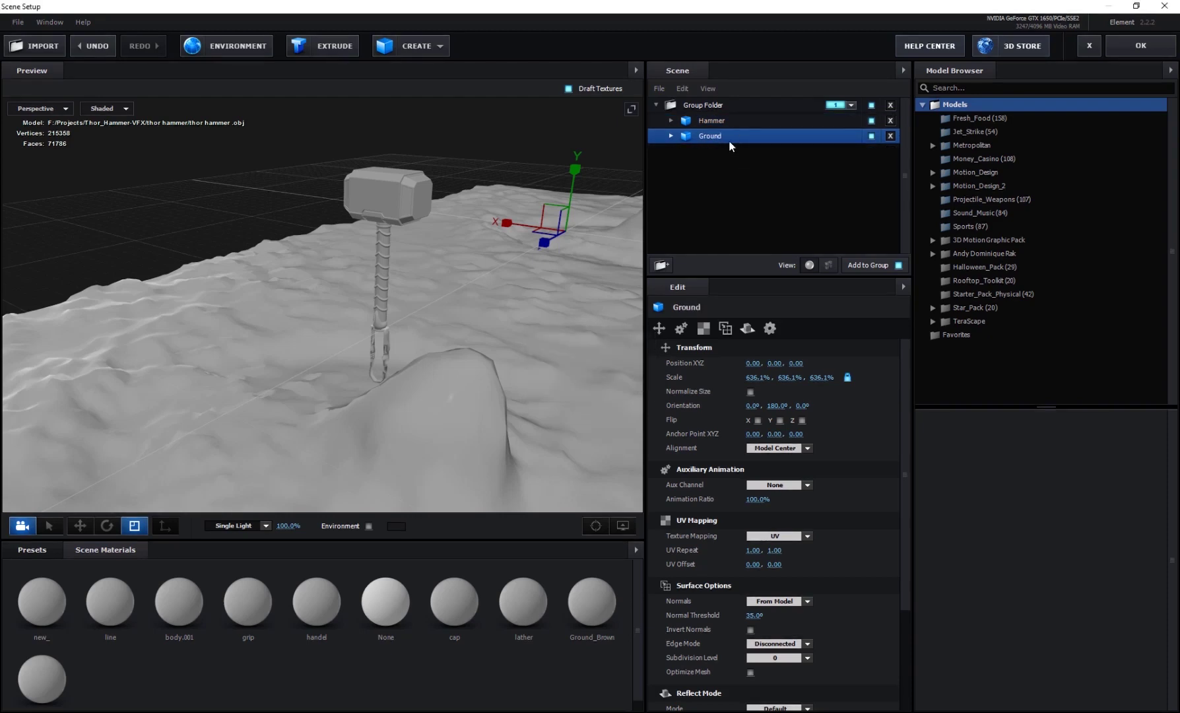
Turn off the hammer materials, from new_ through lather, in the Ground model so it contains only the terrain.
{"action": "left_click", "coordinate": [670, 136]}
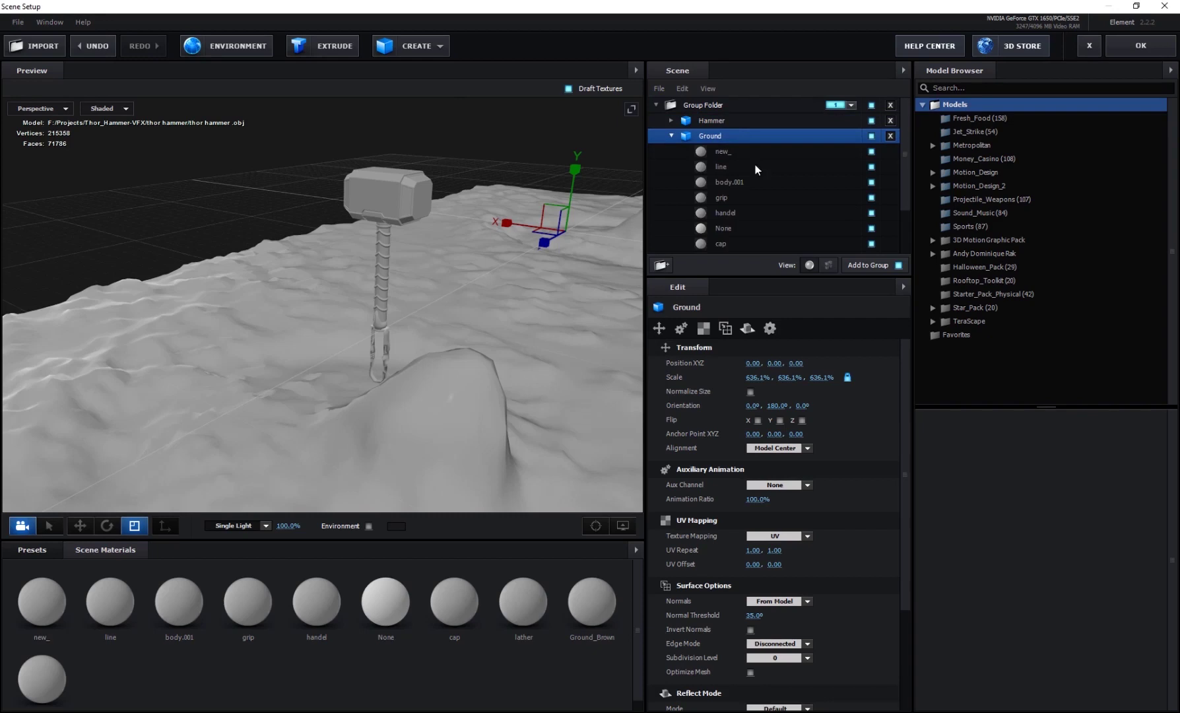
{"action": "scroll", "coordinate": [863, 213], "scroll_direction": "down", "scroll_amount": 2}
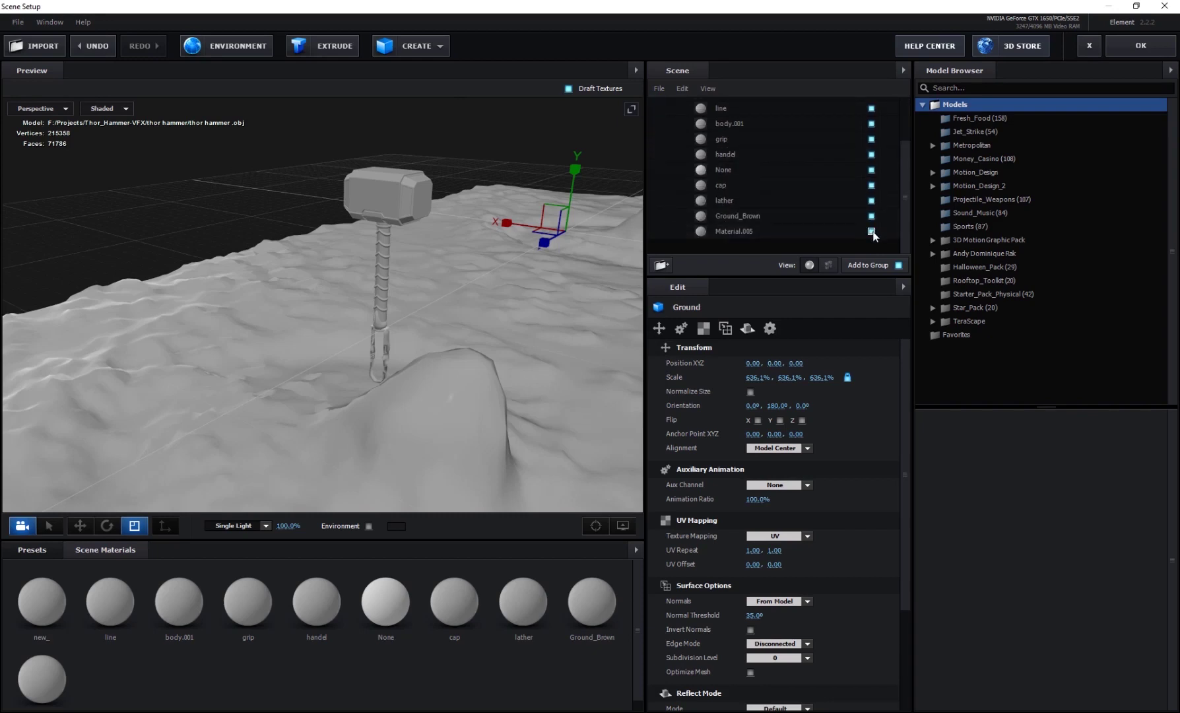
{"action": "left_click", "coordinate": [871, 231]}
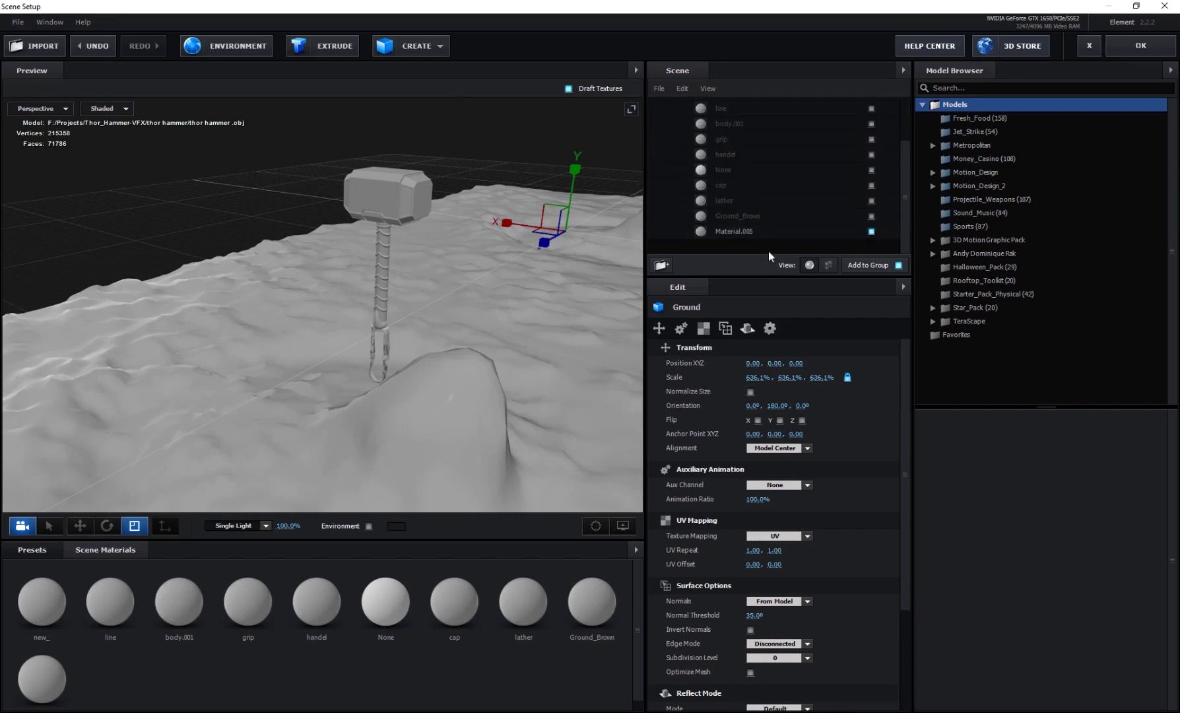
{"action": "left_click", "coordinate": [871, 217]}
{"action": "left_click", "coordinate": [872, 231]}
{"action": "left_click", "coordinate": [759, 231]}
{"action": "scroll", "coordinate": [731, 169], "scroll_direction": "up", "scroll_amount": 3}
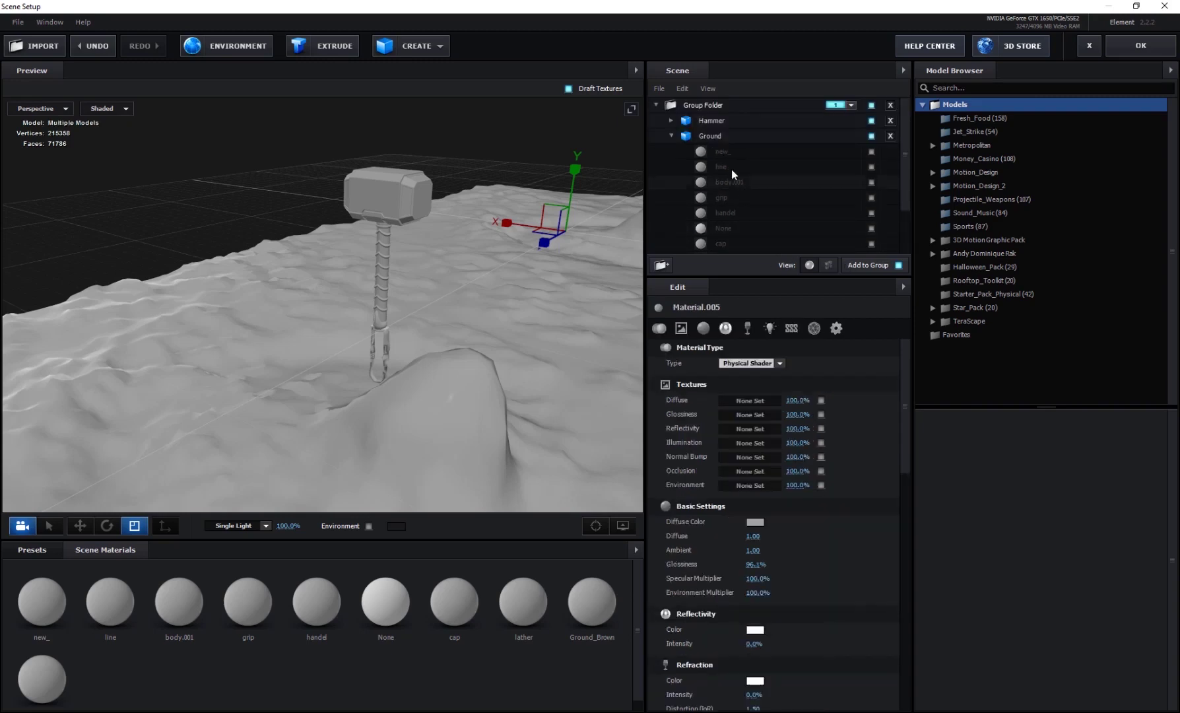
Hide the Hammer model to inspect the Ground model on its own, and show Hammer again.
{"action": "left_click", "coordinate": [730, 138]}
{"action": "left_click", "coordinate": [872, 120]}
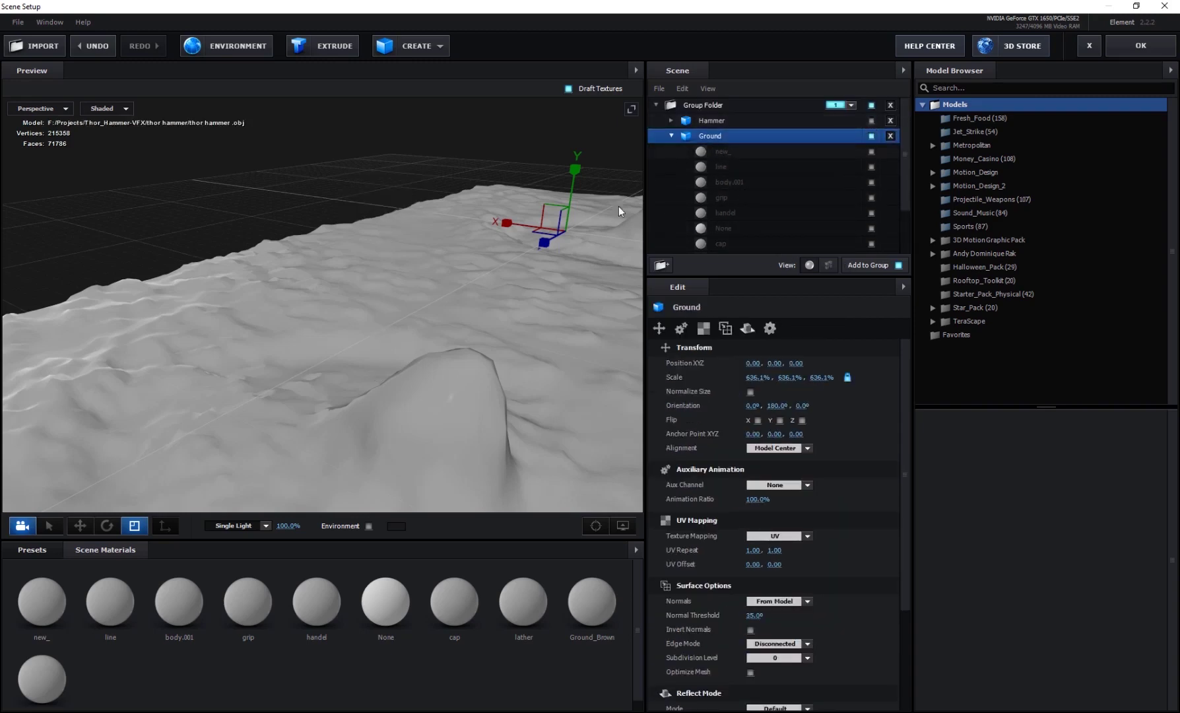
{"action": "left_click_drag", "start_coordinate": [619, 206], "coordinate": [448, 416]}
{"action": "left_click", "coordinate": [672, 135]}
{"action": "left_click", "coordinate": [717, 122]}
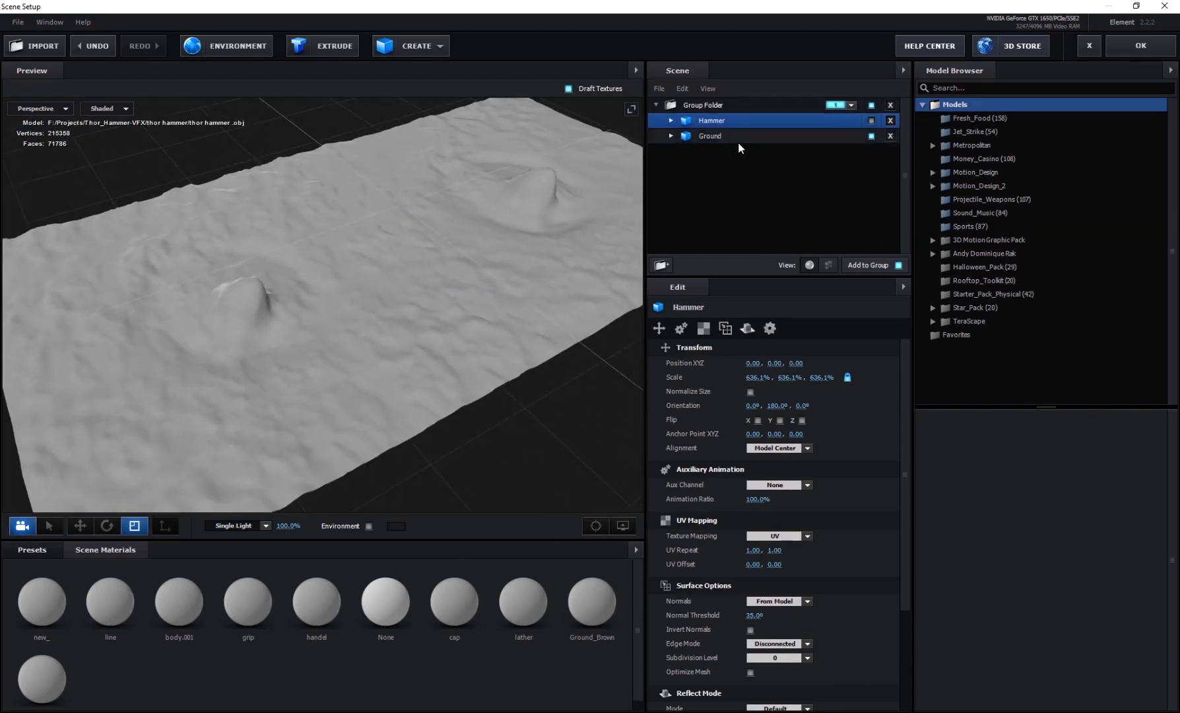
{"action": "left_click", "coordinate": [671, 121]}
{"action": "left_click", "coordinate": [871, 120]}
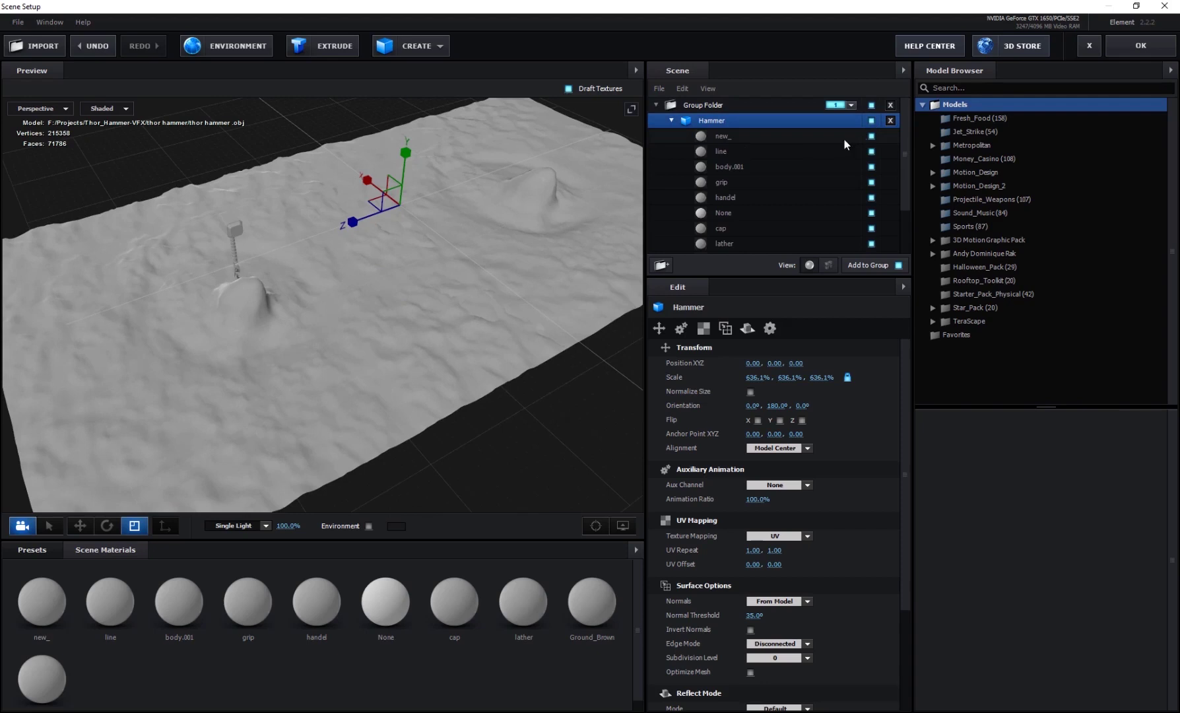
Turn off the terrain materials in the Hammer model, keeping its hammer materials enabled.
{"action": "scroll", "coordinate": [766, 178], "scroll_direction": "down", "scroll_amount": 2}
{"action": "left_click", "coordinate": [783, 200]}
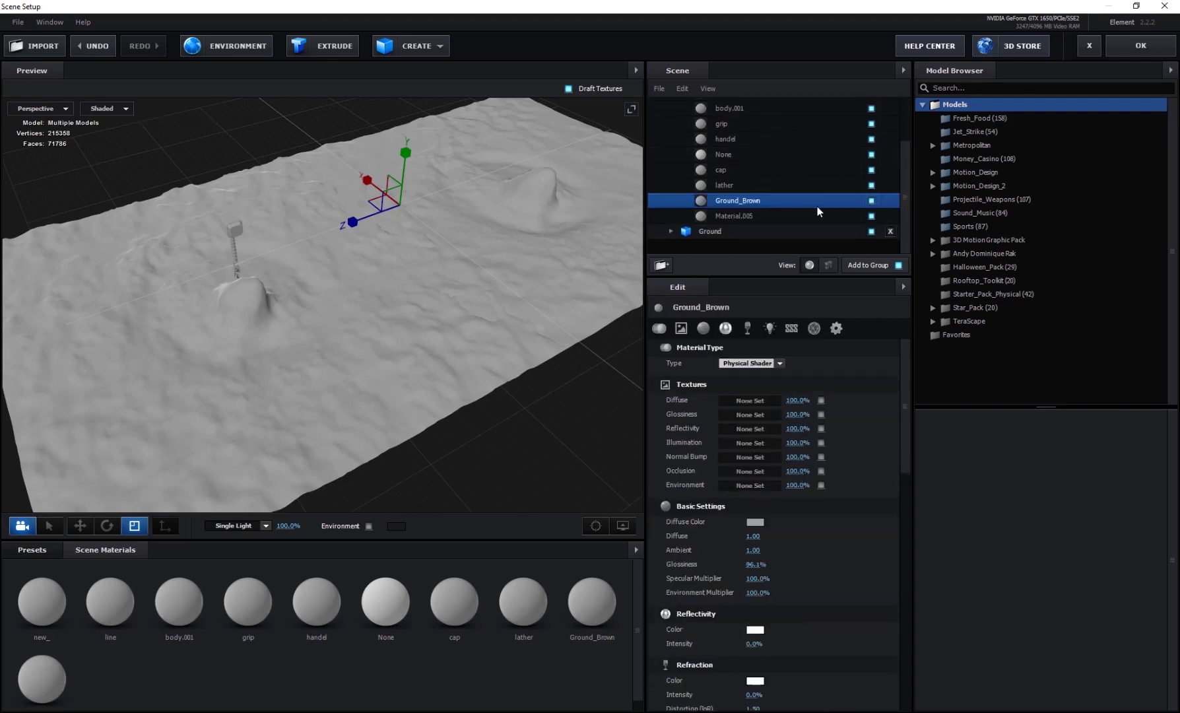
{"action": "left_click", "coordinate": [873, 216]}
{"action": "scroll", "coordinate": [740, 190], "scroll_direction": "up", "scroll_amount": 2}
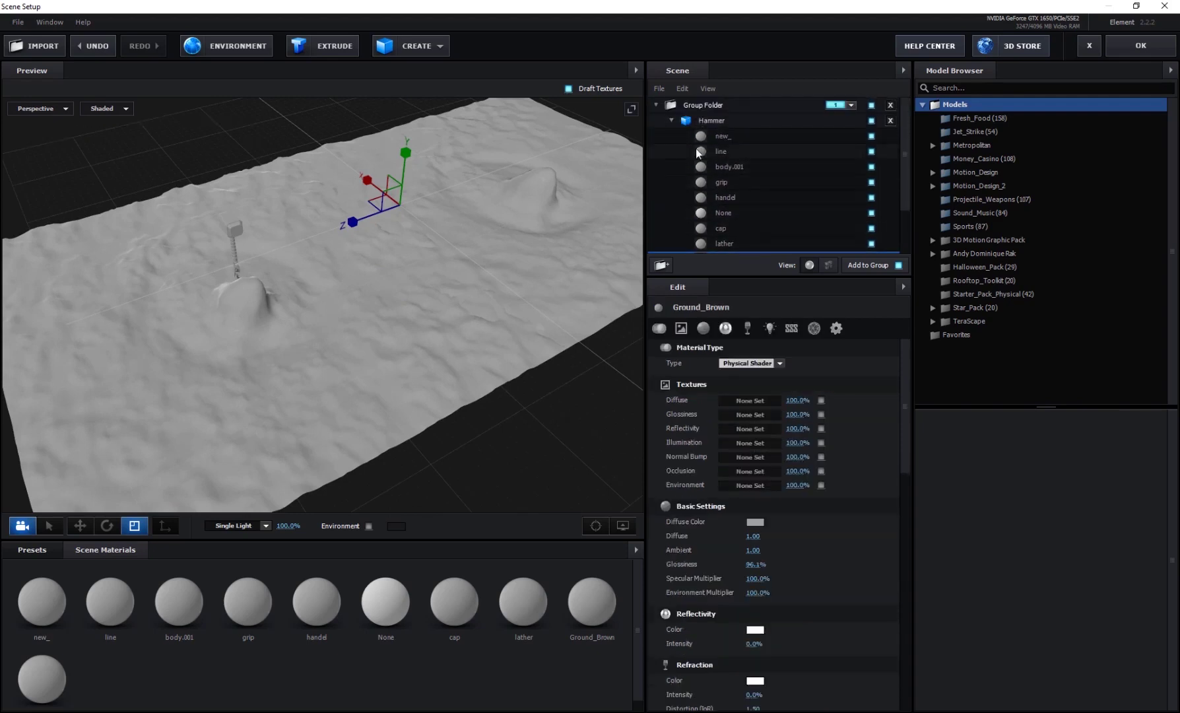
{"action": "left_click", "coordinate": [671, 121]}
{"action": "left_click", "coordinate": [734, 135]}
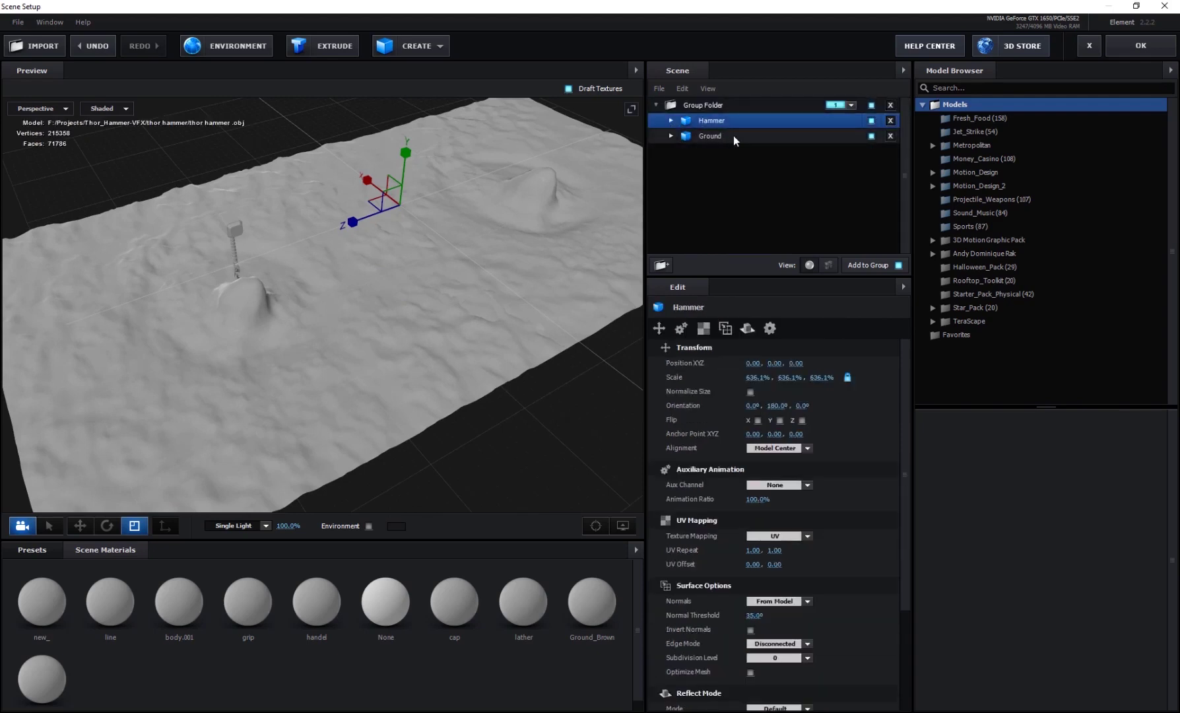
Hide the Ground model to inspect the isolated hammer, and show Ground again.
{"action": "left_click", "coordinate": [871, 135]}
{"action": "left_click_drag", "start_coordinate": [421, 264], "coordinate": [426, 206]}
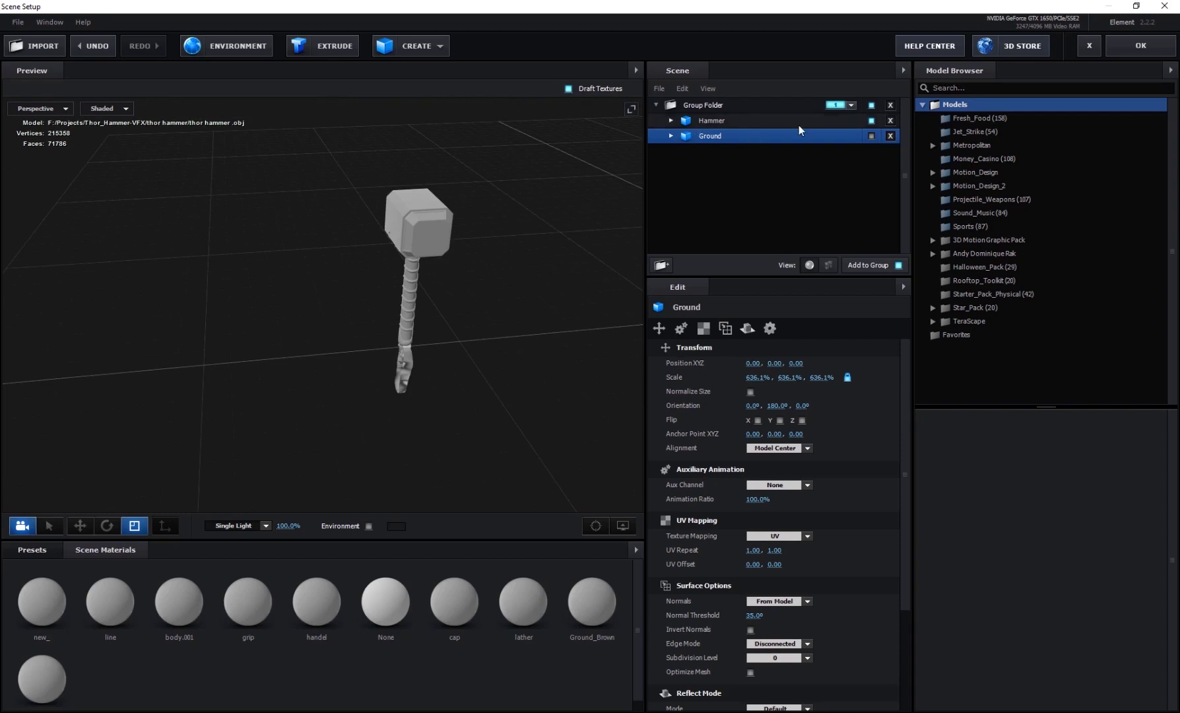
{"action": "left_click", "coordinate": [872, 135]}
Try Top alignment on the Hammer model, and set its alignment to From Model.
{"action": "left_click", "coordinate": [748, 120]}
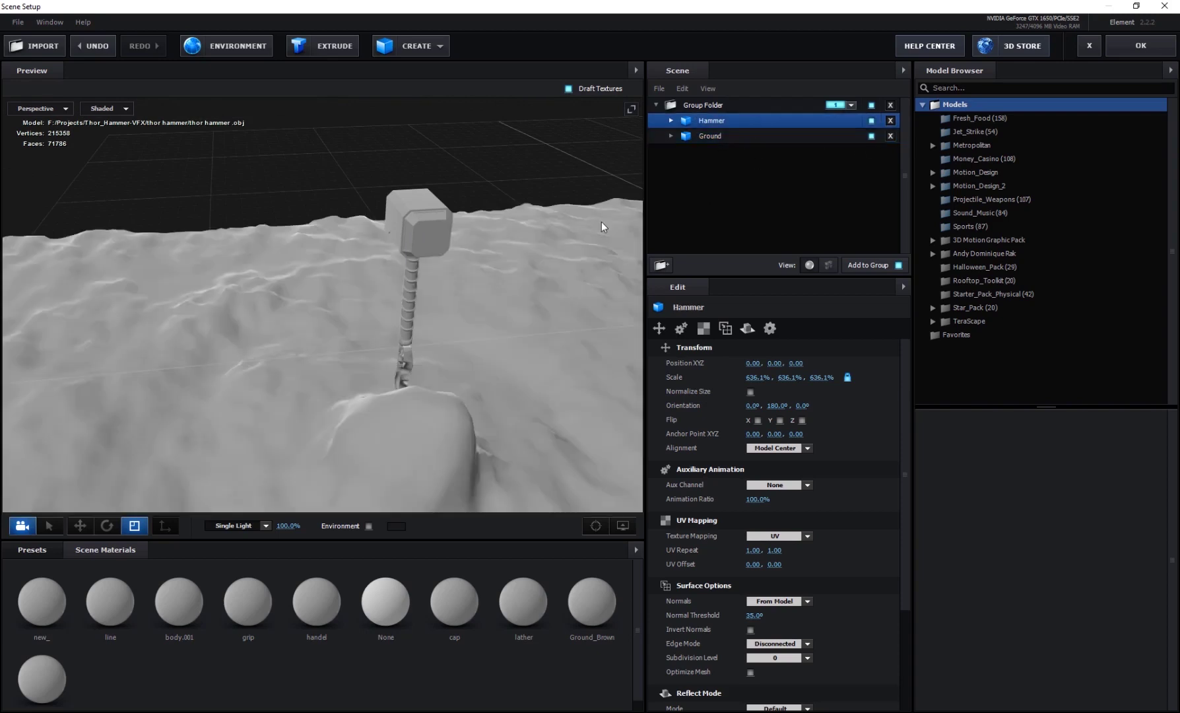
{"action": "key", "text": "e"}
{"action": "key", "text": "w"}
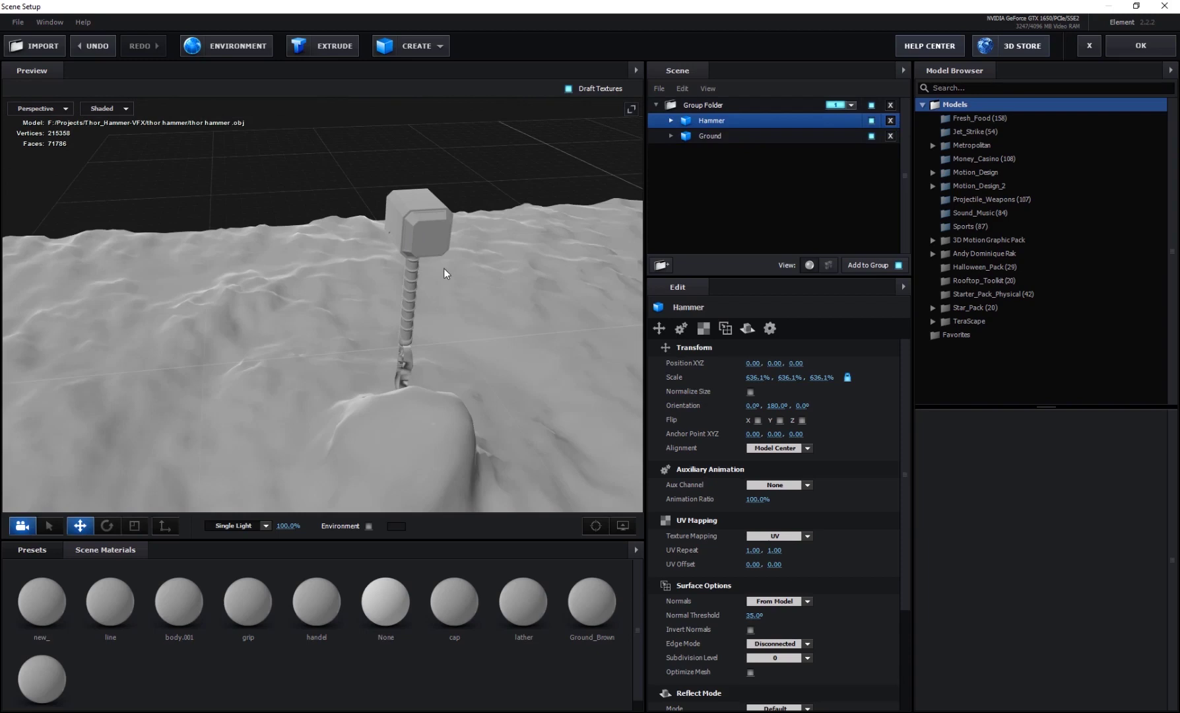
{"action": "left_click_drag", "start_coordinate": [419, 285], "coordinate": [497, 220]}
{"action": "left_click_drag", "start_coordinate": [368, 358], "coordinate": [348, 359]}
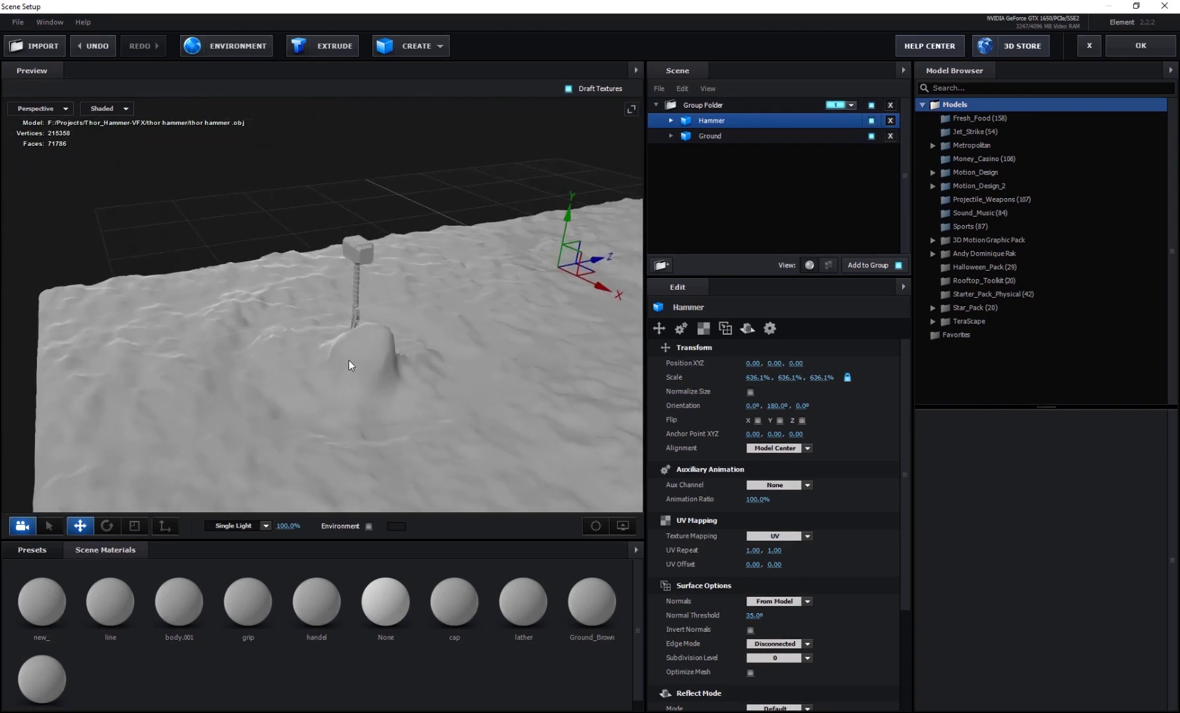
{"action": "scroll", "coordinate": [704, 607], "scroll_direction": "down", "scroll_amount": 1}
{"action": "scroll", "coordinate": [702, 606], "scroll_direction": "down", "scroll_amount": 3}
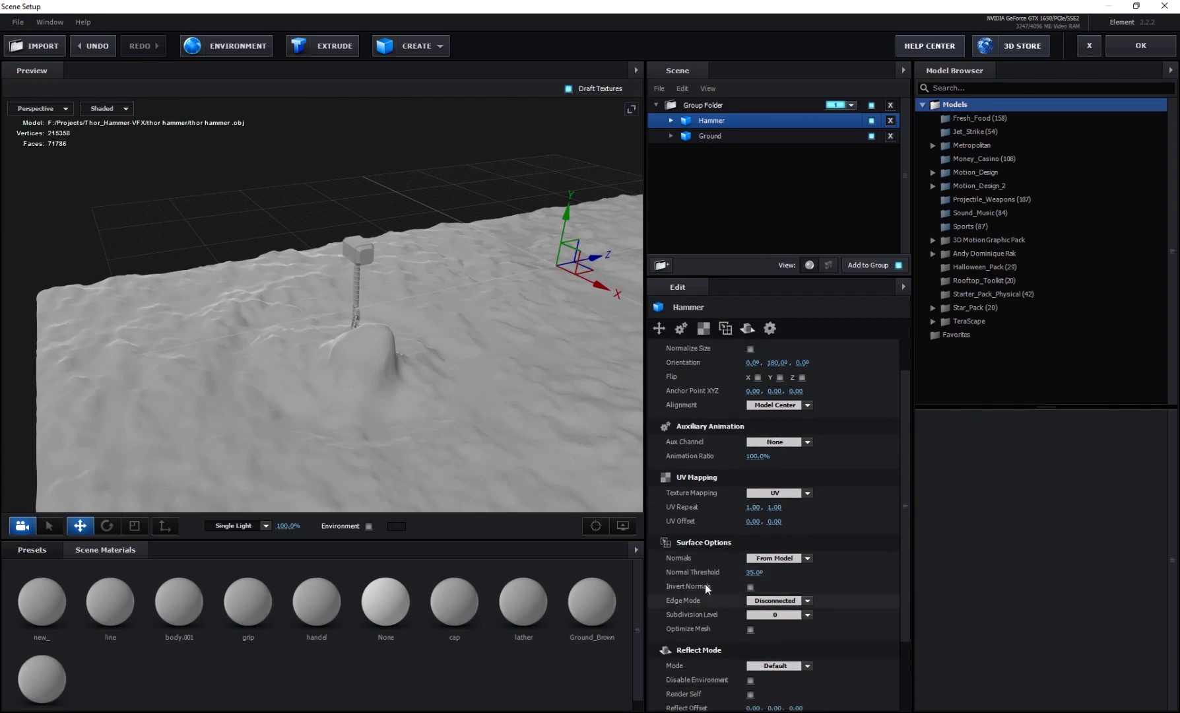
{"action": "left_click", "coordinate": [774, 405]}
{"action": "left_click", "coordinate": [776, 437]}
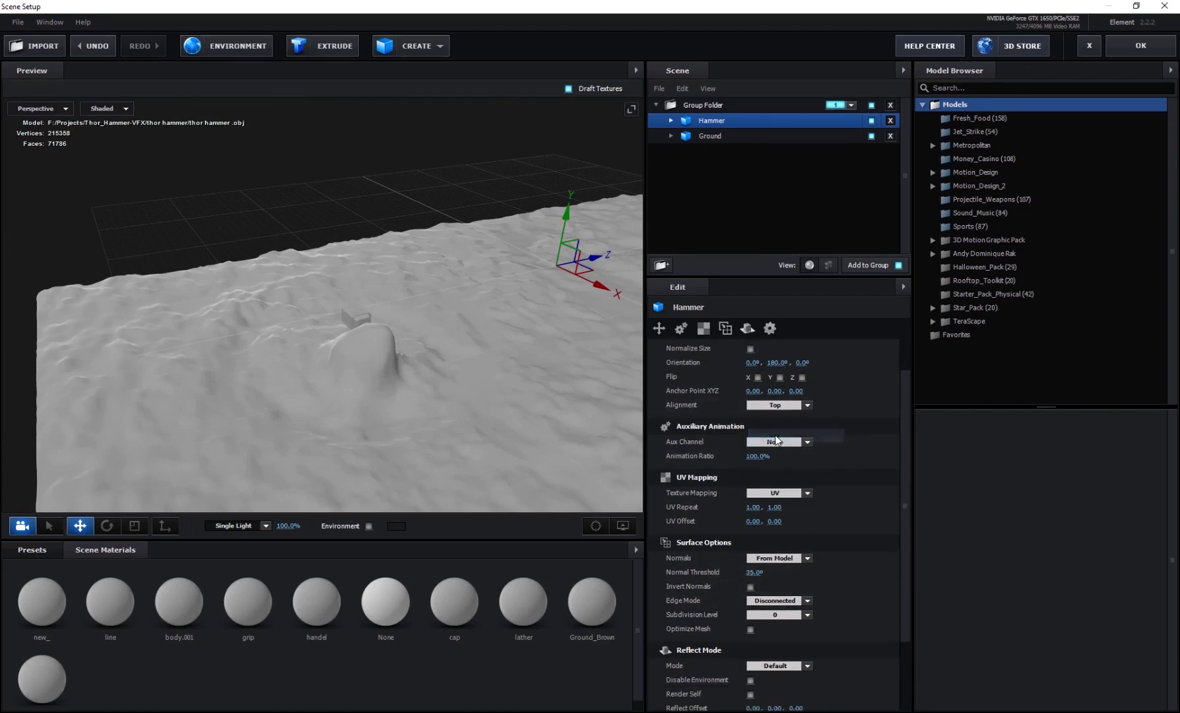
{"action": "left_click", "coordinate": [776, 405]}
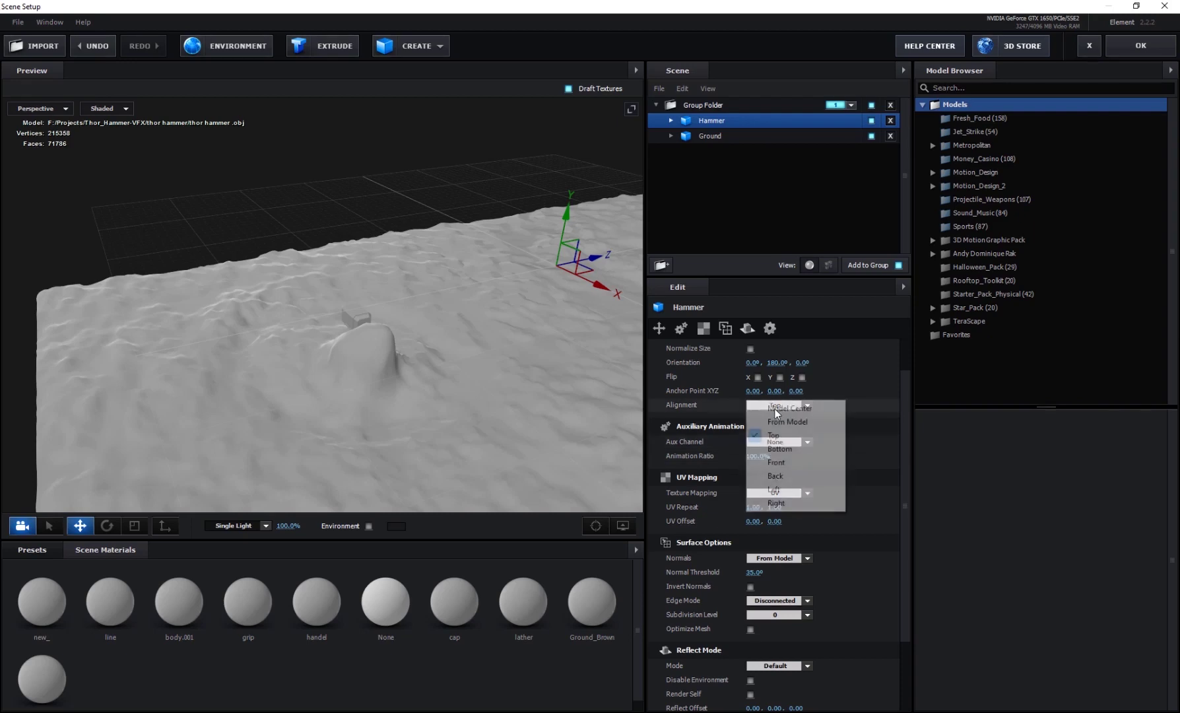
{"action": "left_click", "coordinate": [794, 423]}
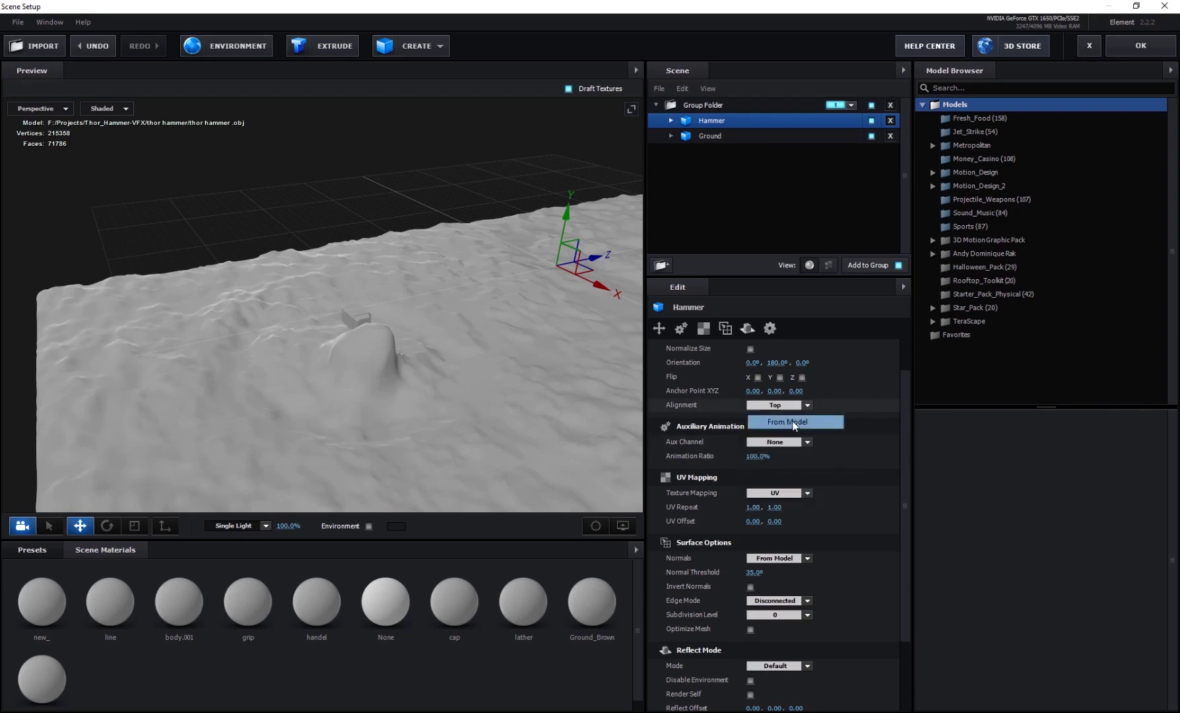
Rotate the Hammer model upside down to an orientation of 180°, 0°, 0°.
{"action": "left_click_drag", "start_coordinate": [570, 359], "coordinate": [388, 316]}
{"action": "key", "text": "e"}
{"action": "left_click_drag", "start_coordinate": [433, 367], "coordinate": [457, 417]}
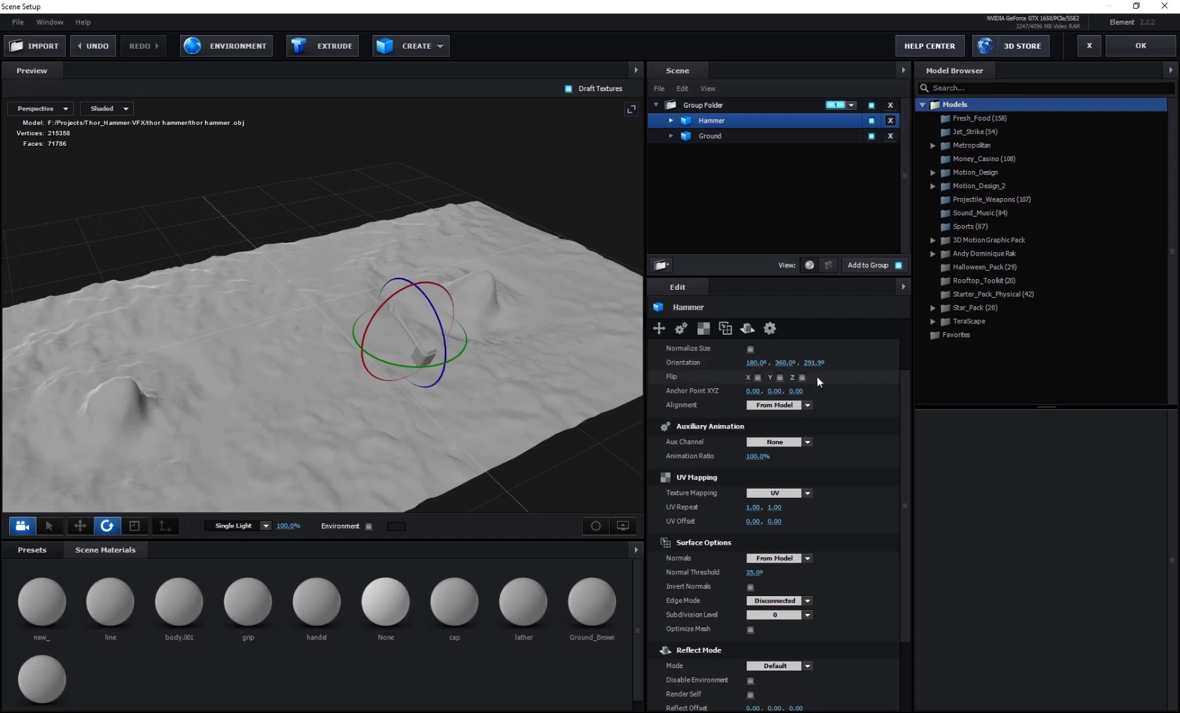
{"action": "left_click_drag", "start_coordinate": [436, 312], "coordinate": [440, 393]}
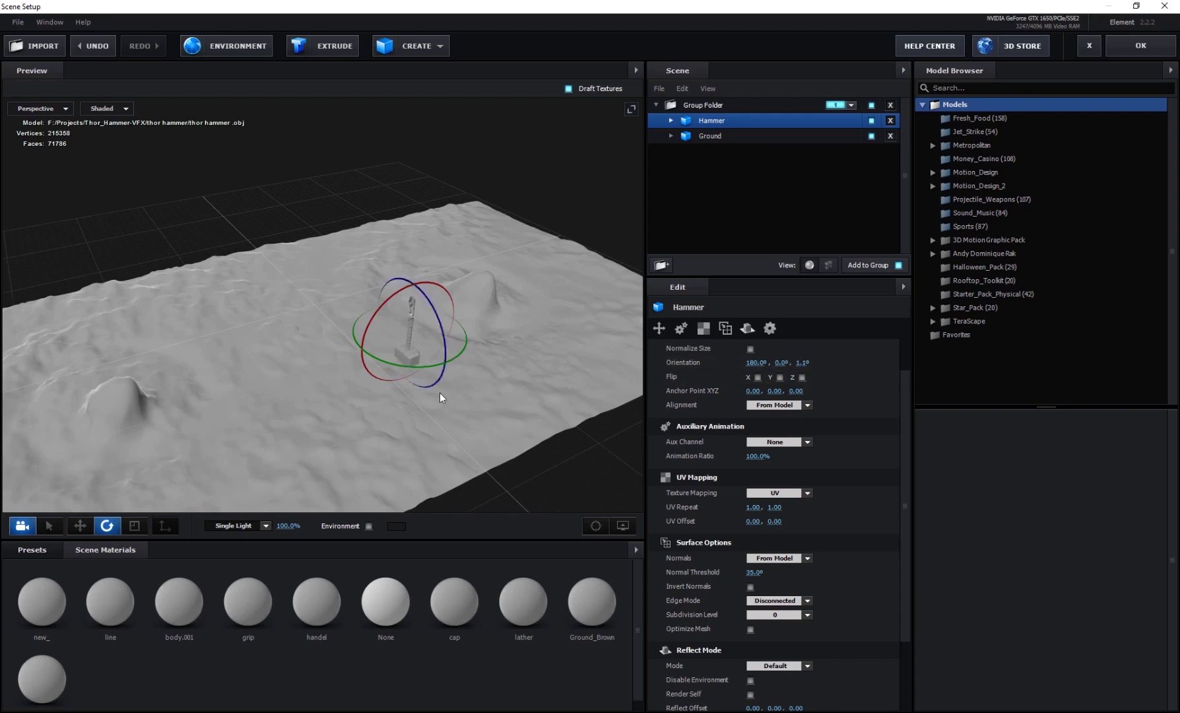
{"action": "scroll", "coordinate": [448, 403], "scroll_direction": "down", "scroll_amount": 5}
{"action": "scroll", "coordinate": [297, 318], "scroll_direction": "up", "scroll_amount": 10}
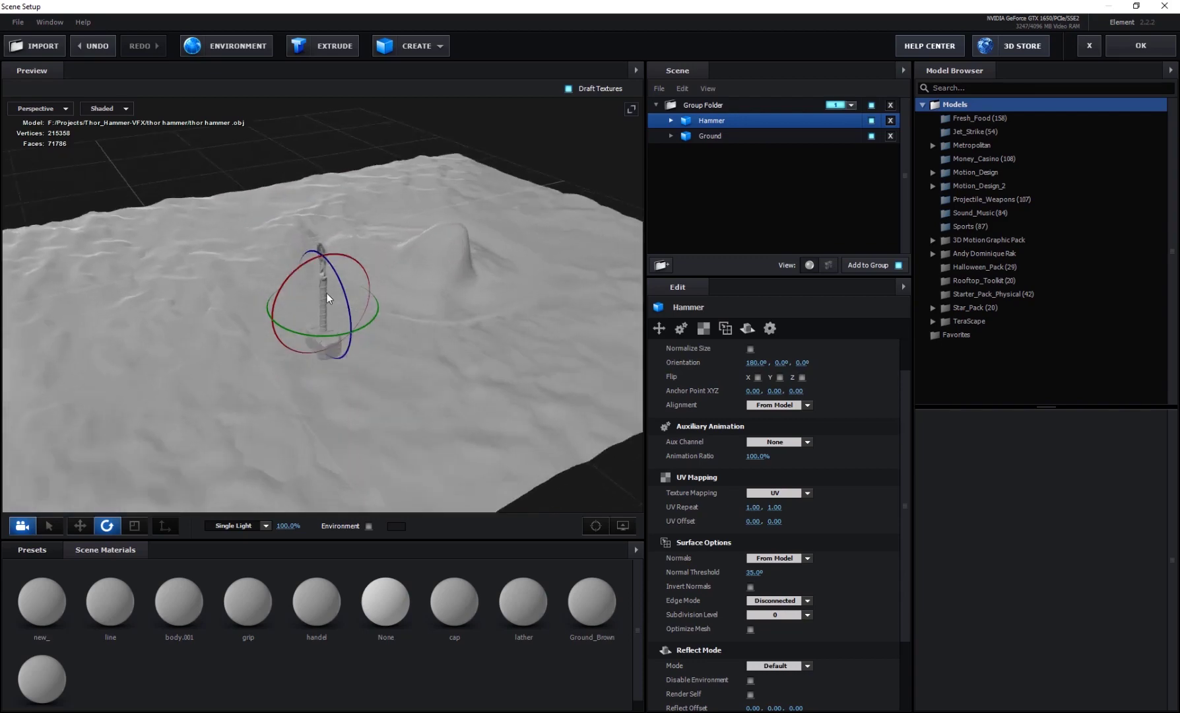
Lower the Hammer model slightly along the Y axis so its head rests nearer the terrain.
{"action": "left_click_drag", "start_coordinate": [275, 450], "coordinate": [357, 396]}
{"action": "scroll", "coordinate": [367, 377], "scroll_direction": "down", "scroll_amount": 3}
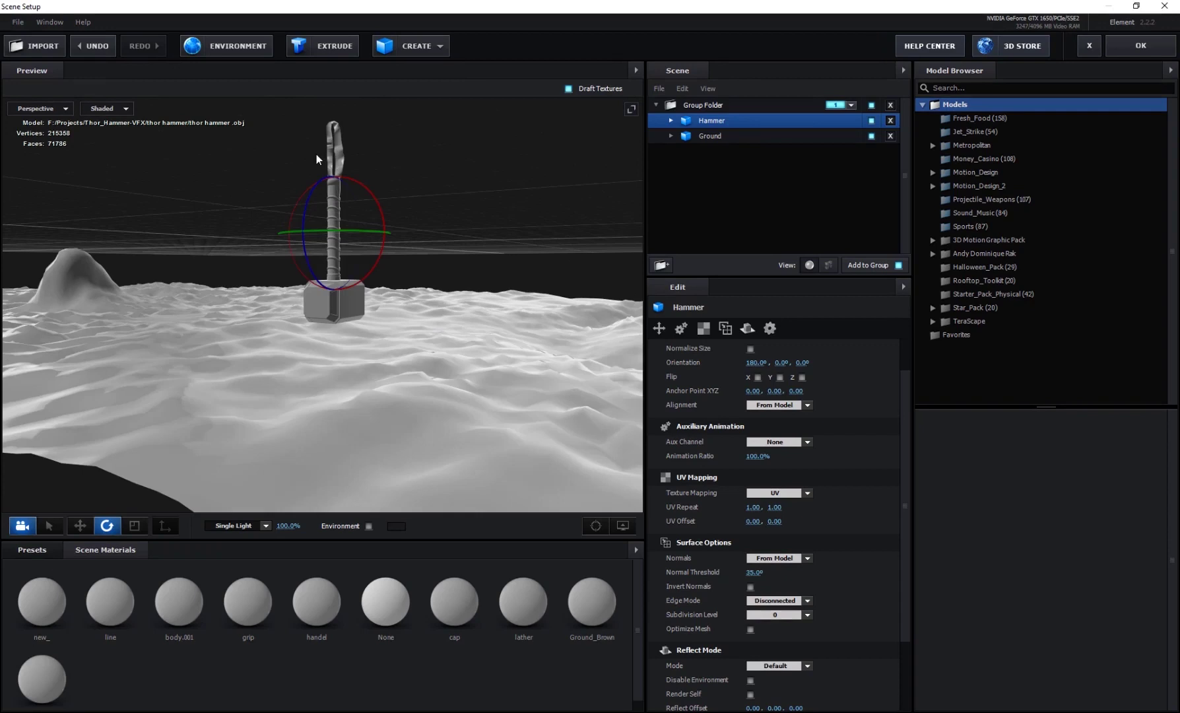
{"action": "key", "text": "w"}
{"action": "left_click_drag", "start_coordinate": [337, 211], "coordinate": [343, 214]}
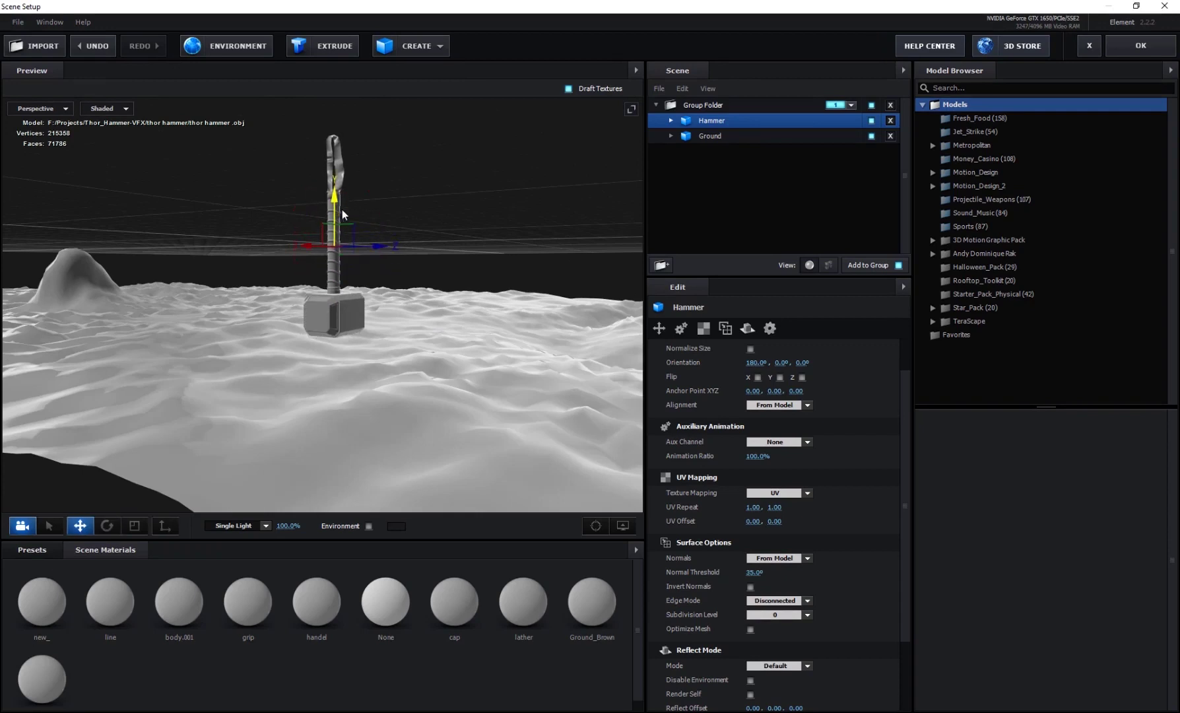
Flatten the Ground terrain by scaling it down along the Y axis.
{"action": "double_click", "coordinate": [712, 137]}
{"action": "left_click", "coordinate": [639, 388]}
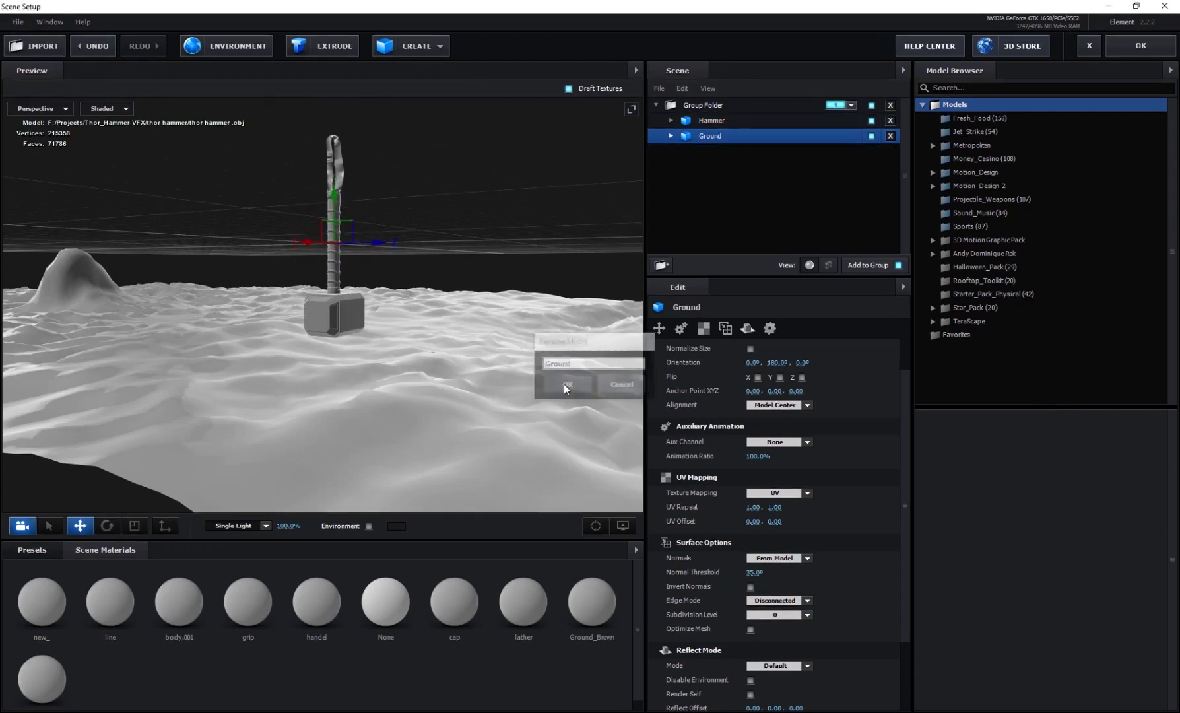
{"action": "key", "text": "r"}
{"action": "left_click_drag", "start_coordinate": [334, 226], "coordinate": [339, 261]}
Move the flattened Ground model down along the Y axis toward the hammer head.
{"action": "key", "text": "w"}
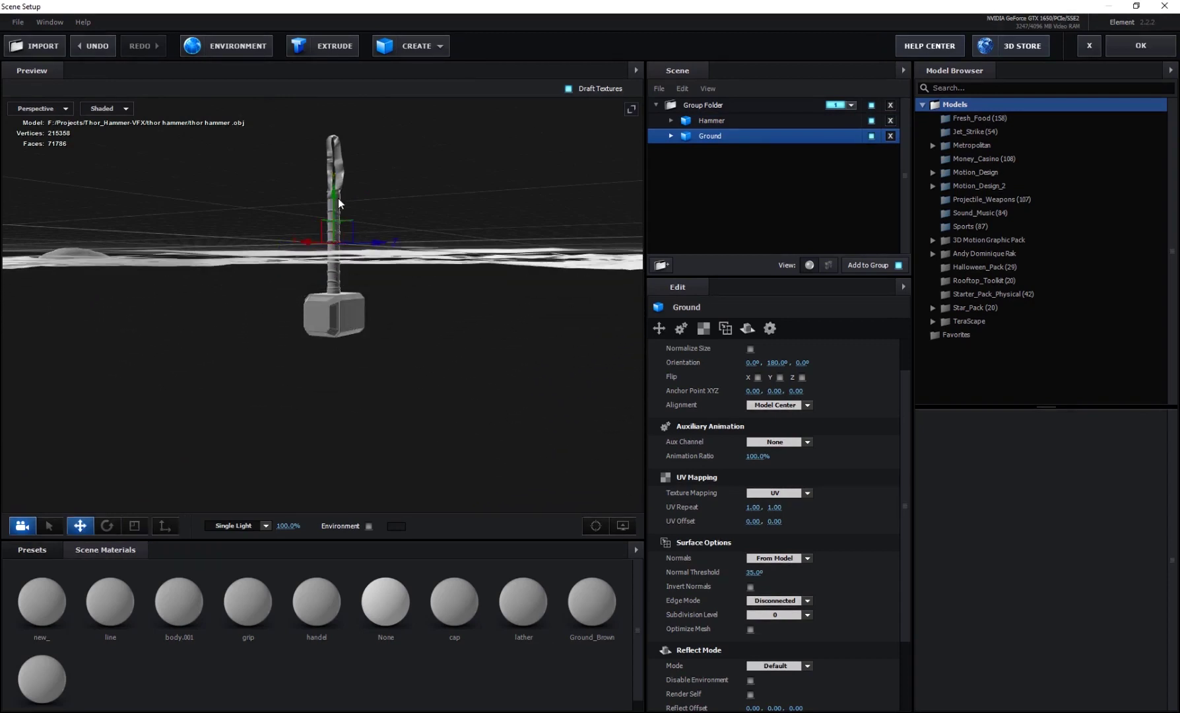
{"action": "left_click_drag", "start_coordinate": [338, 202], "coordinate": [323, 247]}
{"action": "left_click_drag", "start_coordinate": [271, 294], "coordinate": [563, 175]}
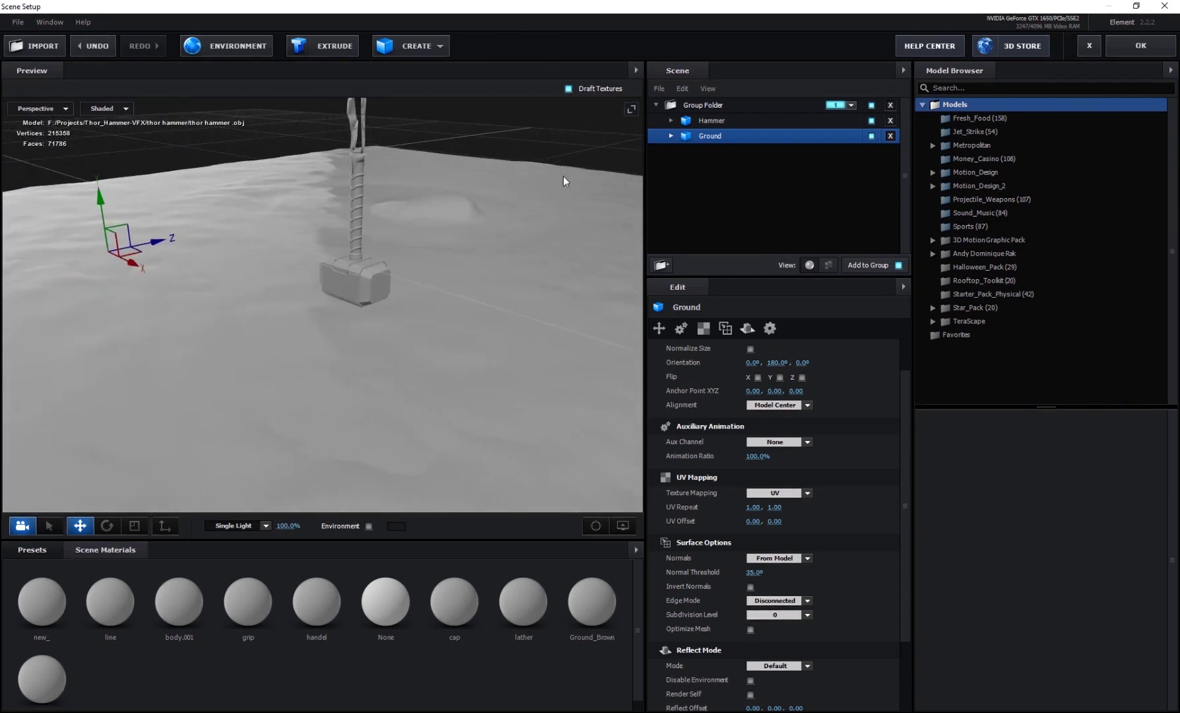
Apply a concrete_bare material from the Pro_Shaders Concrete presets to the Ground terrain.
{"action": "left_click", "coordinate": [709, 121]}
{"action": "left_click", "coordinate": [717, 140]}
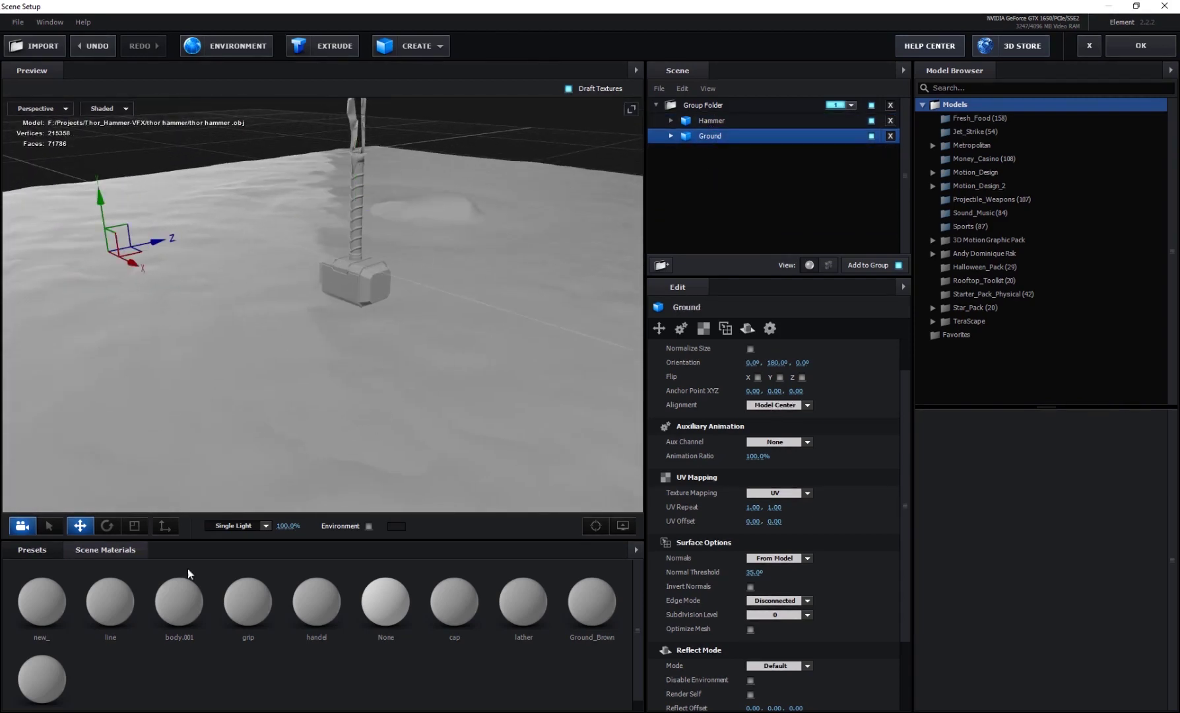
{"action": "left_click", "coordinate": [34, 548]}
{"action": "left_click", "coordinate": [59, 608]}
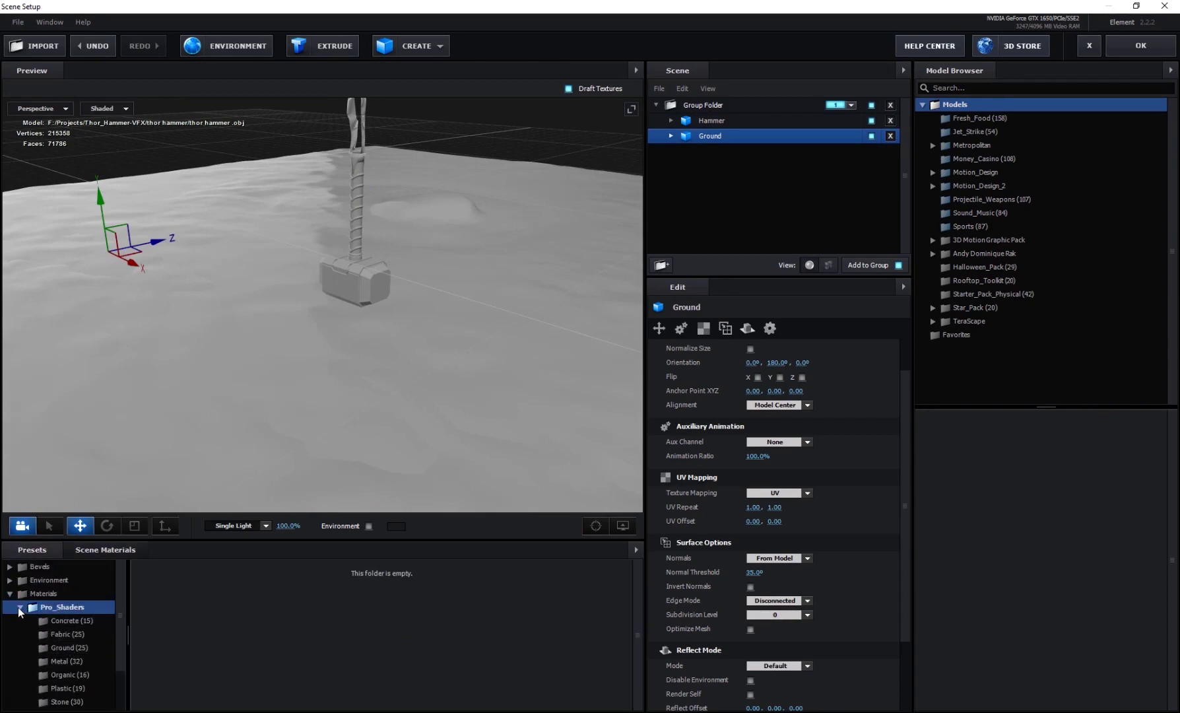
{"action": "left_click", "coordinate": [73, 621]}
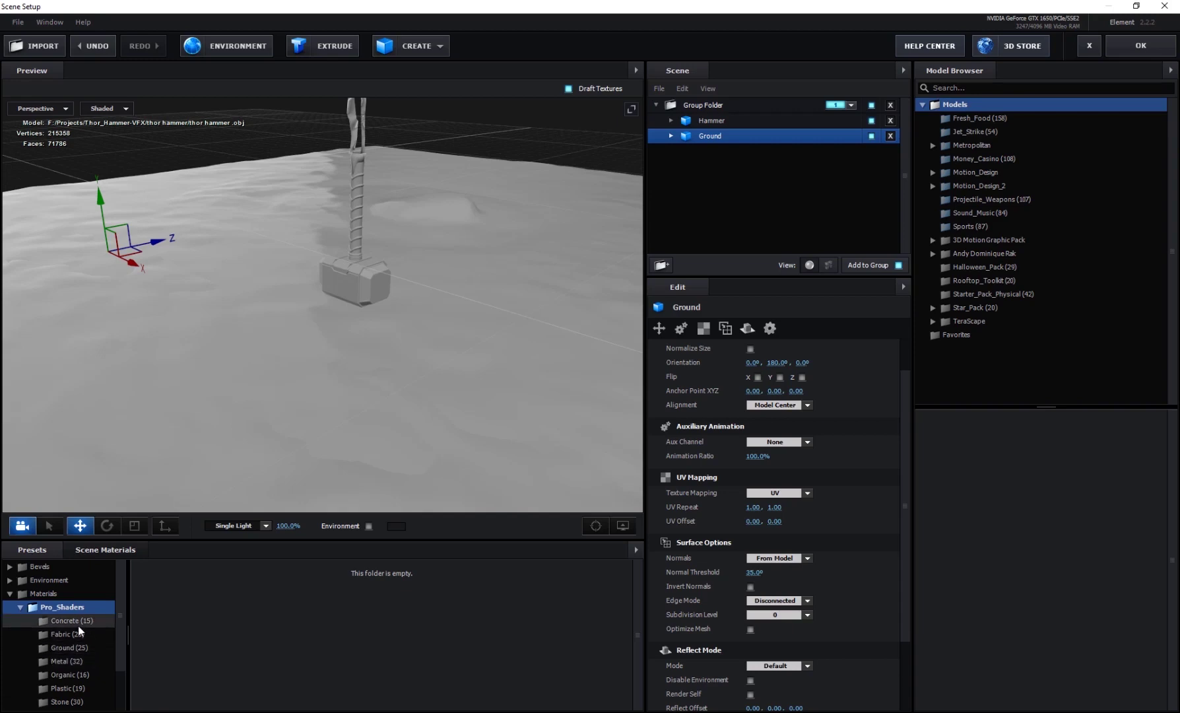
{"action": "left_click_drag", "start_coordinate": [199, 420], "coordinate": [237, 409]}
{"action": "scroll", "coordinate": [238, 409], "scroll_direction": "down", "scroll_amount": 2}
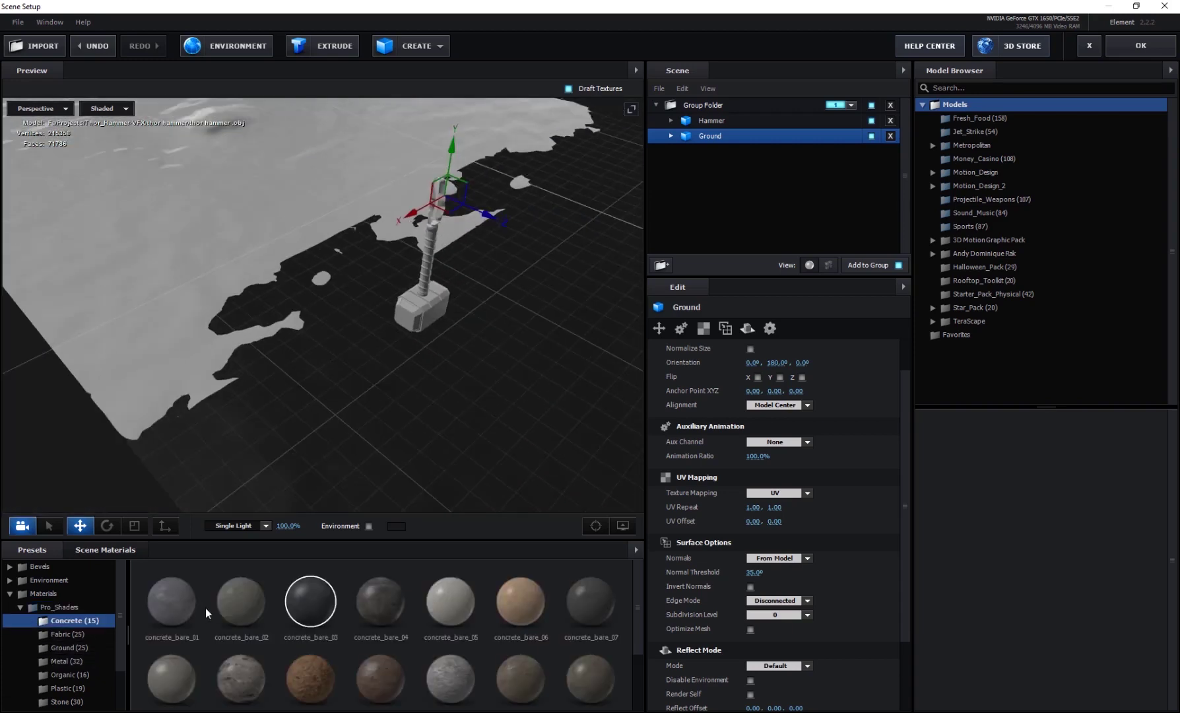
{"action": "left_click_drag", "start_coordinate": [310, 601], "coordinate": [176, 357]}
{"action": "left_click_drag", "start_coordinate": [143, 600], "coordinate": [381, 368]}
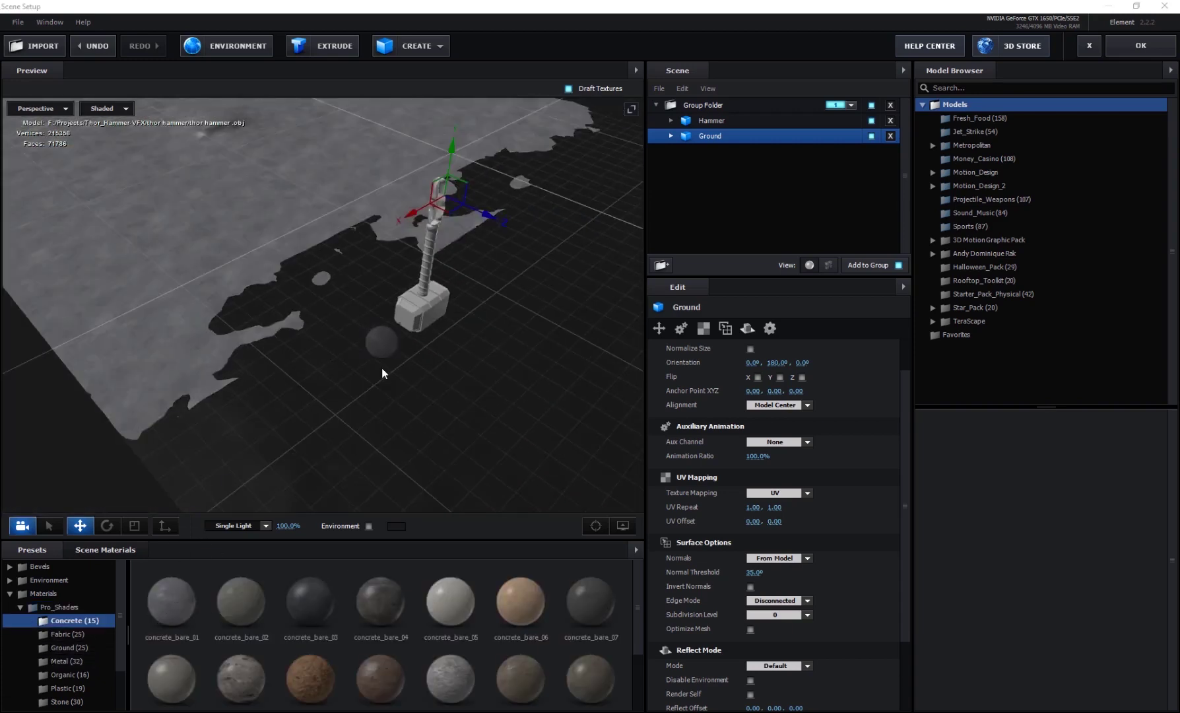
Set the Ground model's texture mapping to Box.
{"action": "left_click_drag", "start_coordinate": [309, 397], "coordinate": [471, 322]}
{"action": "scroll", "coordinate": [382, 402], "scroll_direction": "up", "scroll_amount": 3}
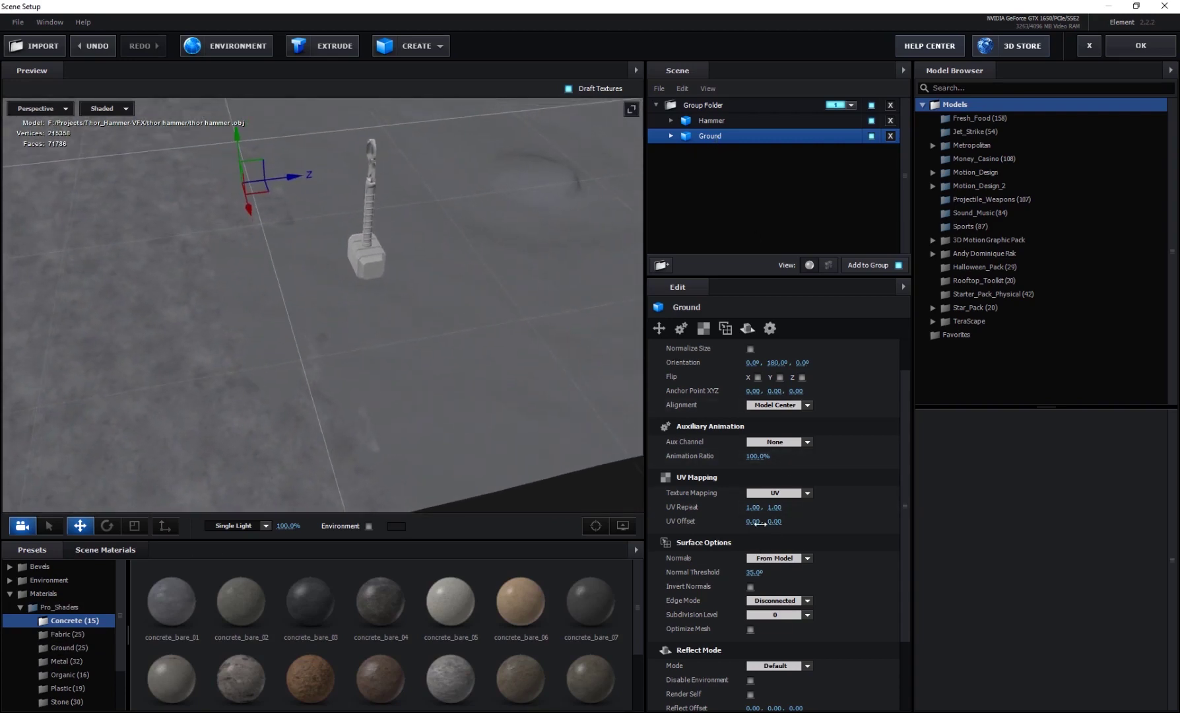
{"action": "left_click", "coordinate": [775, 492]}
{"action": "left_click", "coordinate": [788, 528]}
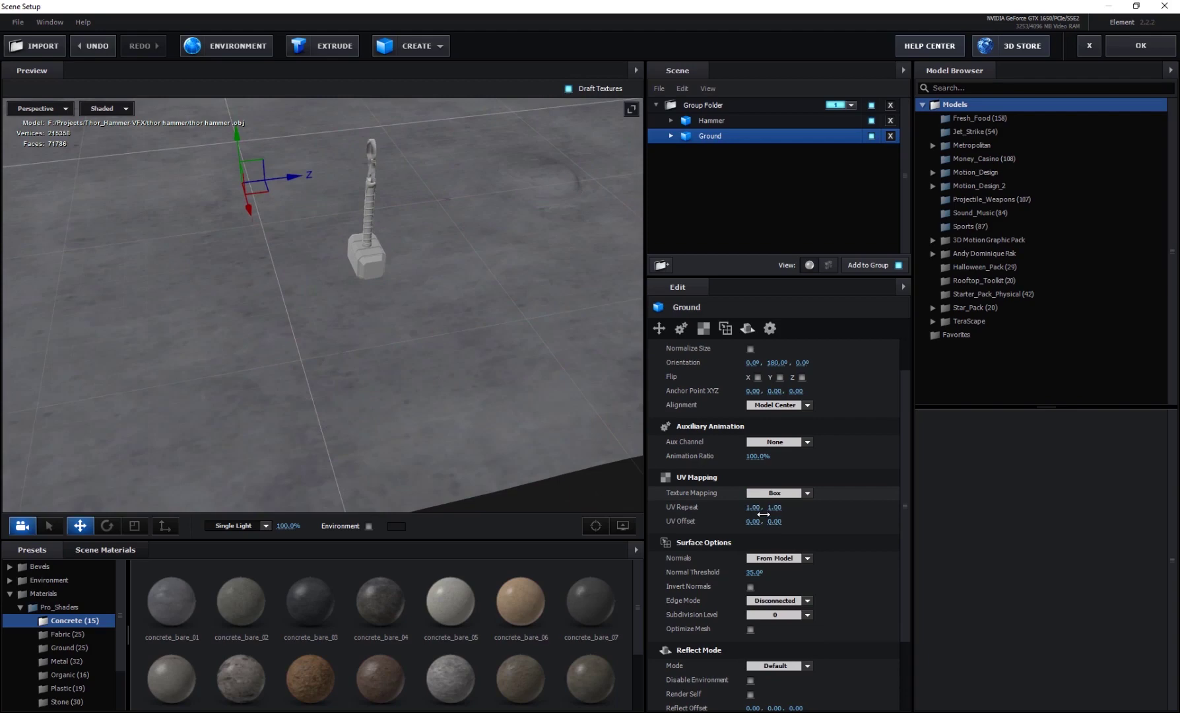
Expand the Hammer model's materials and toggle the visibility of new_ to identify which part it covers.
{"action": "left_click_drag", "start_coordinate": [344, 423], "coordinate": [410, 370]}
{"action": "left_click", "coordinate": [723, 122]}
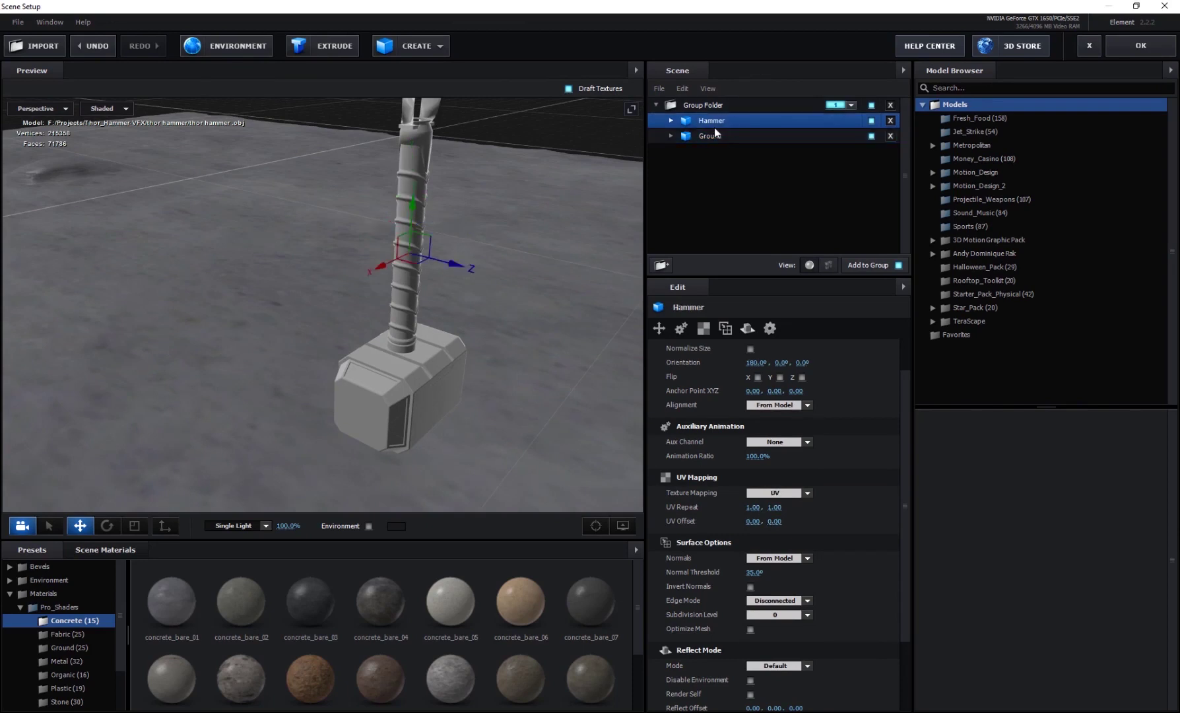
{"action": "left_click", "coordinate": [672, 120]}
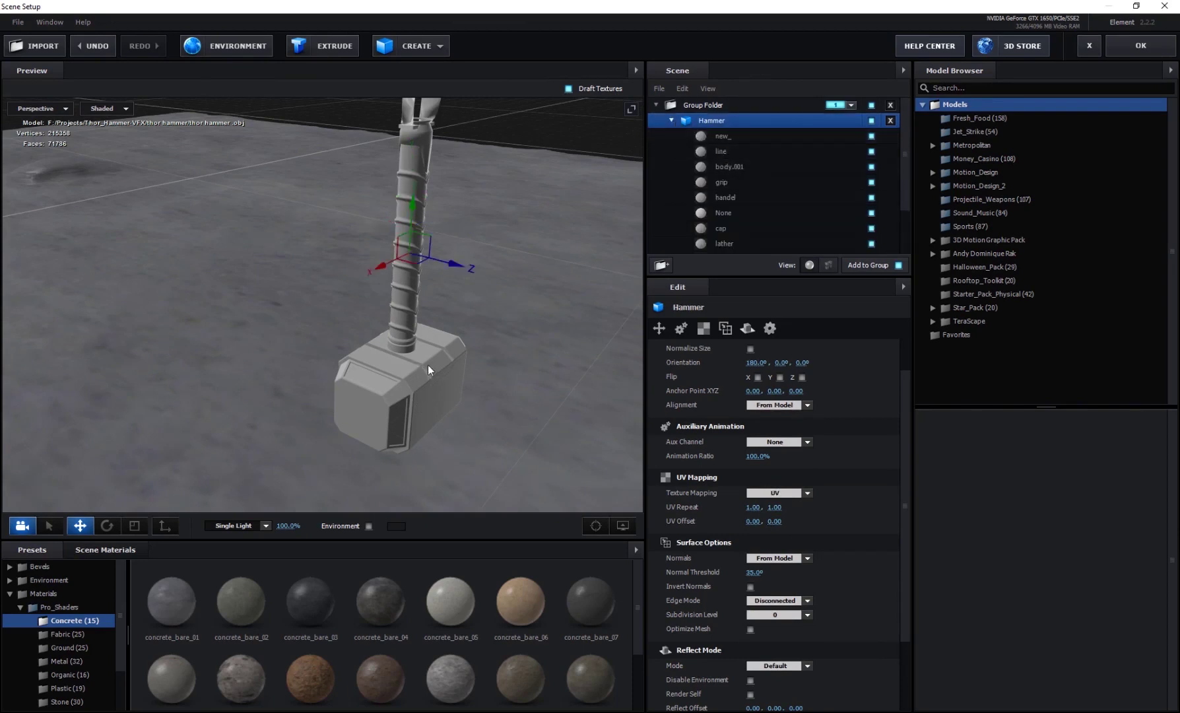
{"action": "left_click_drag", "start_coordinate": [428, 364], "coordinate": [455, 361]}
{"action": "left_click", "coordinate": [888, 137]}
{"action": "left_click", "coordinate": [872, 136]}
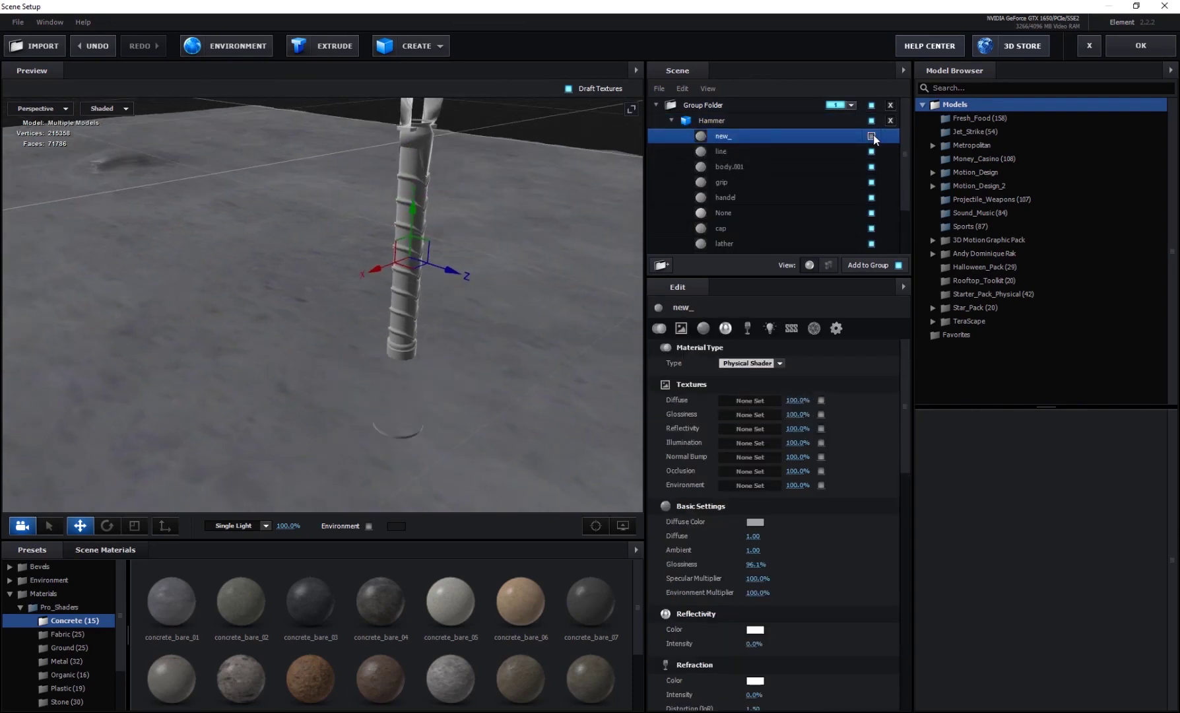
{"action": "left_click", "coordinate": [872, 136]}
{"action": "left_click", "coordinate": [872, 136]}
{"action": "left_click", "coordinate": [872, 136]}
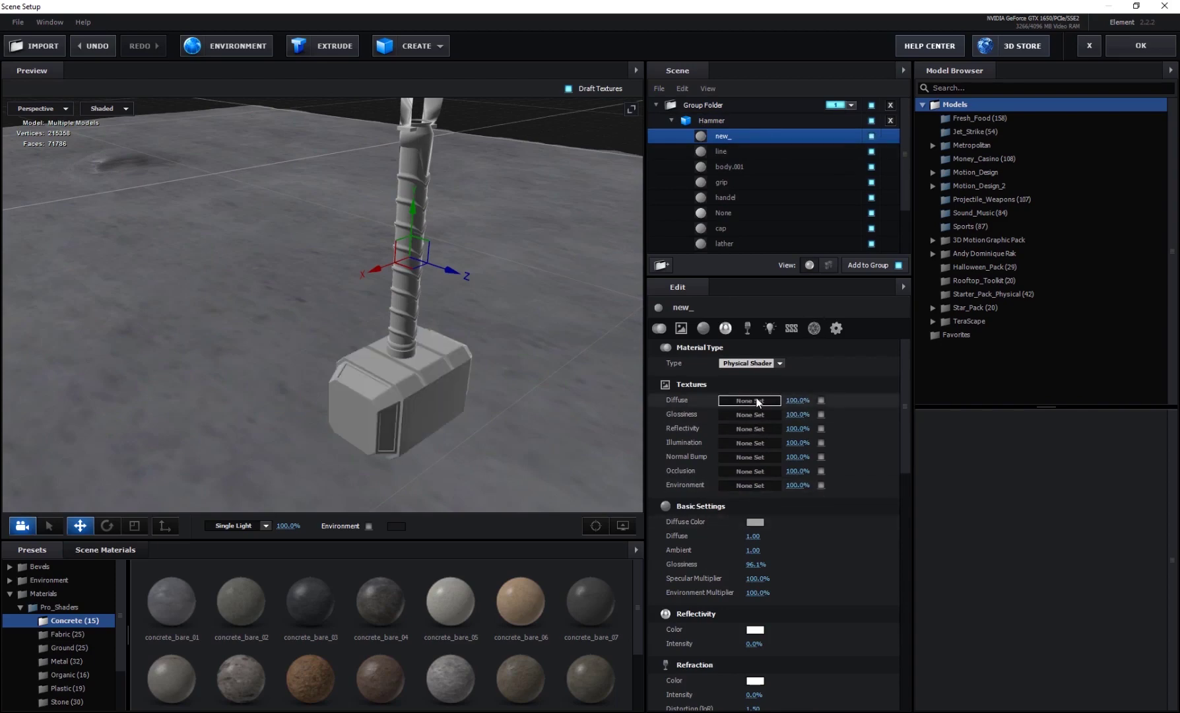
Load thor color from the final texture folder as the Diffuse texture of the hammer head's new_ material.
{"action": "left_click", "coordinate": [757, 401]}
{"action": "left_click", "coordinate": [824, 507]}
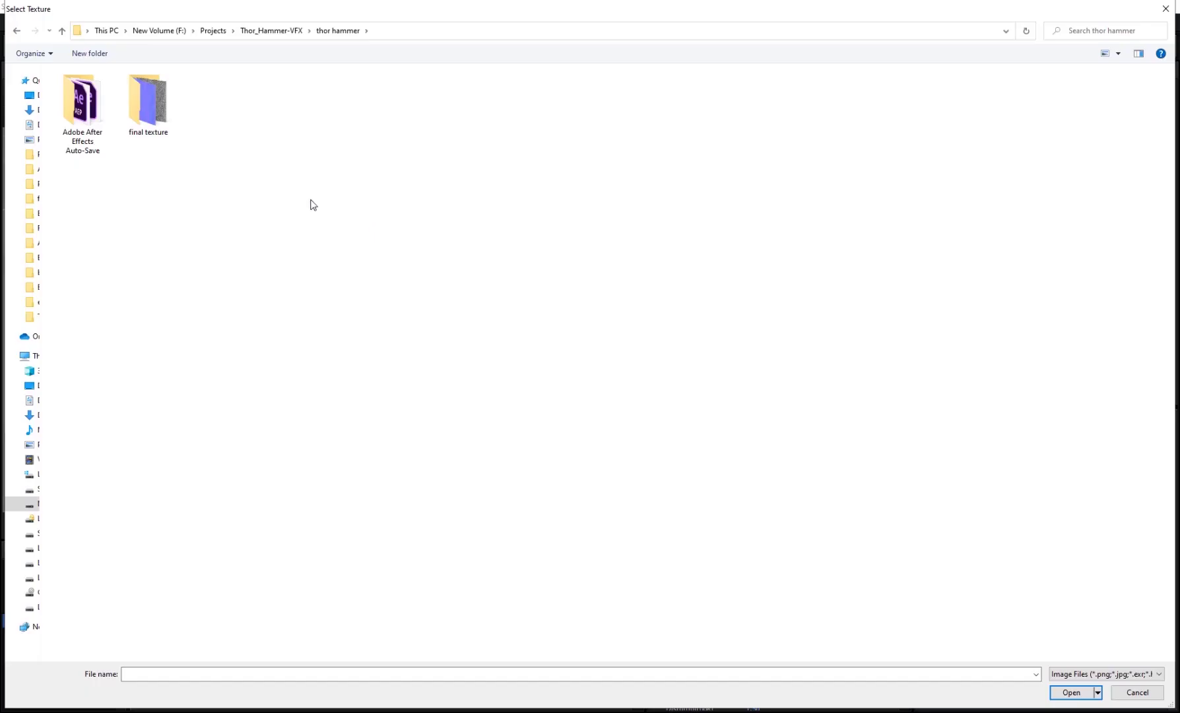
{"action": "double_click", "coordinate": [138, 128]}
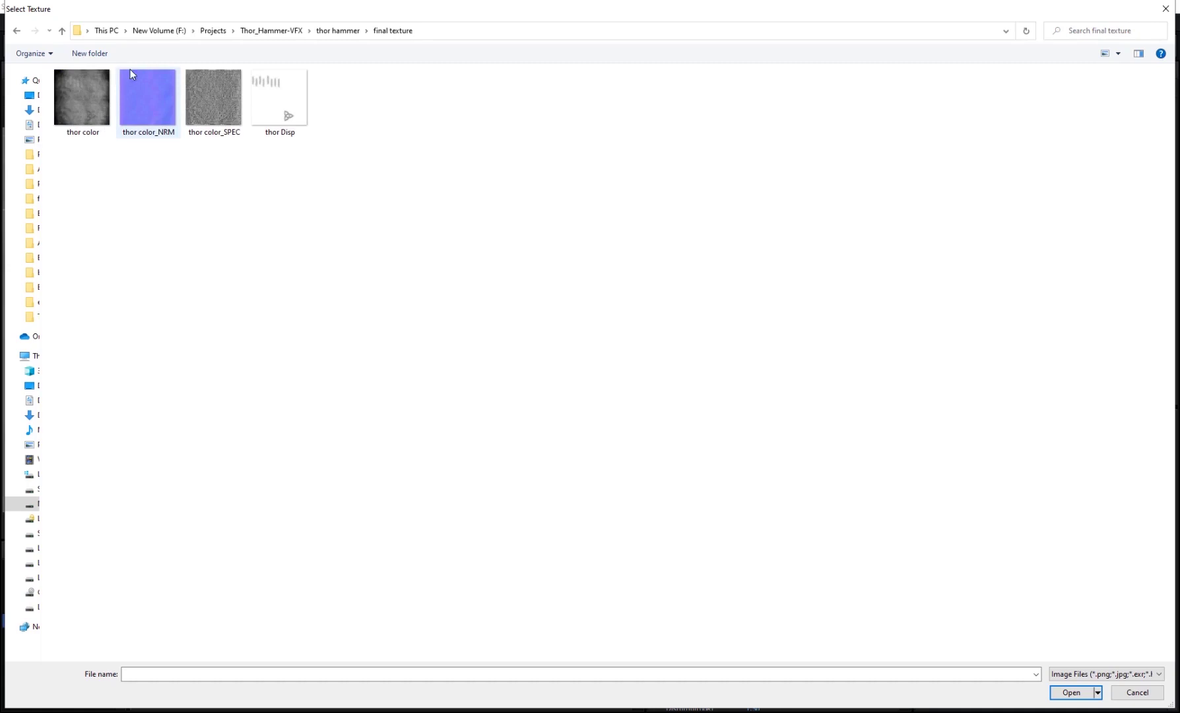
{"action": "left_click", "coordinate": [85, 114]}
{"action": "double_click", "coordinate": [85, 109]}
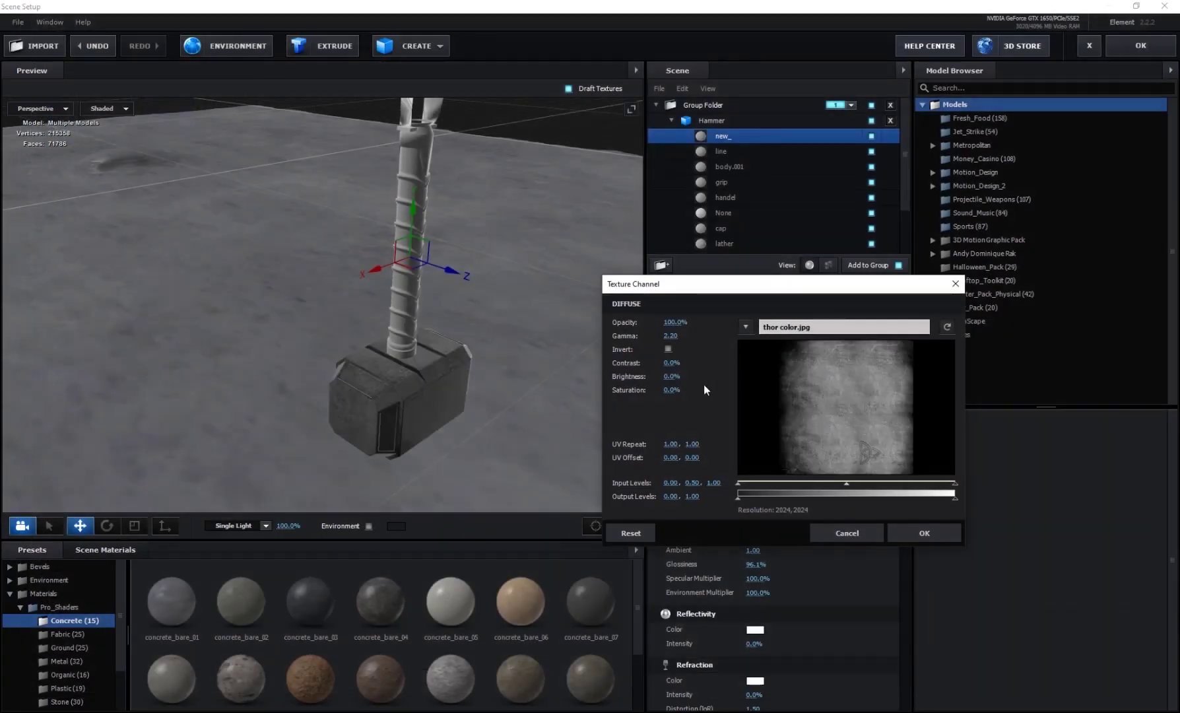
{"action": "left_click", "coordinate": [924, 532]}
{"action": "scroll", "coordinate": [349, 397], "scroll_direction": "up", "scroll_amount": 5}
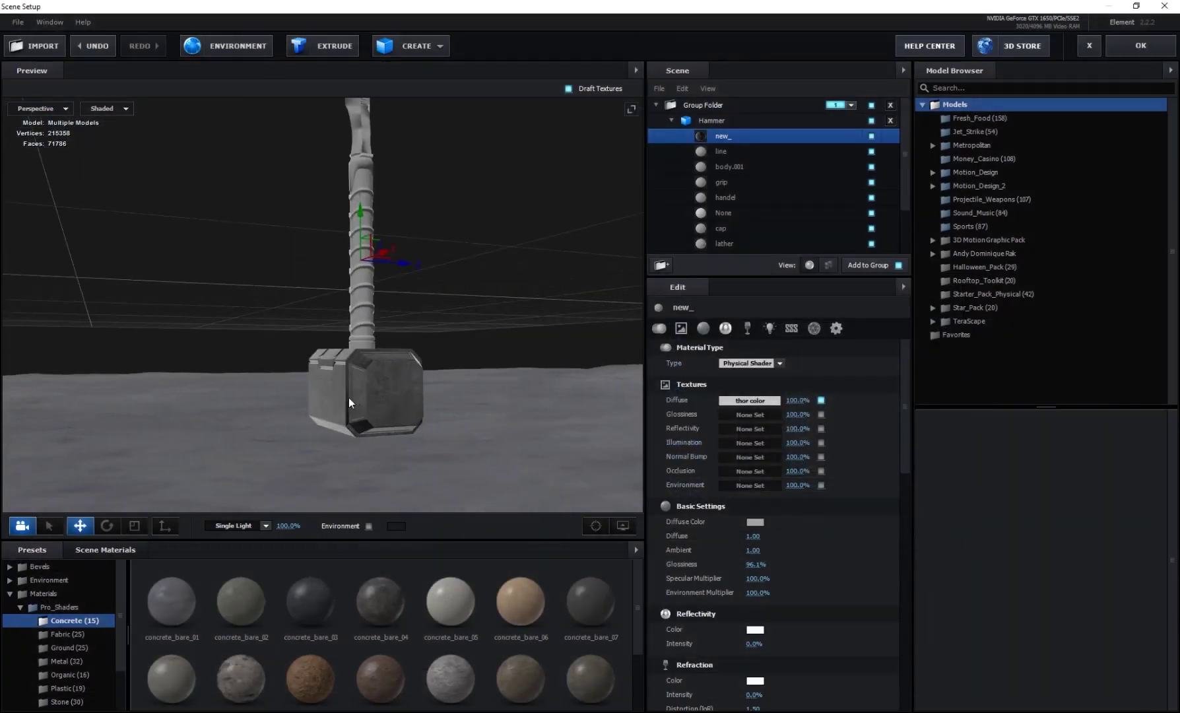
{"action": "left_click_drag", "start_coordinate": [375, 426], "coordinate": [365, 430]}
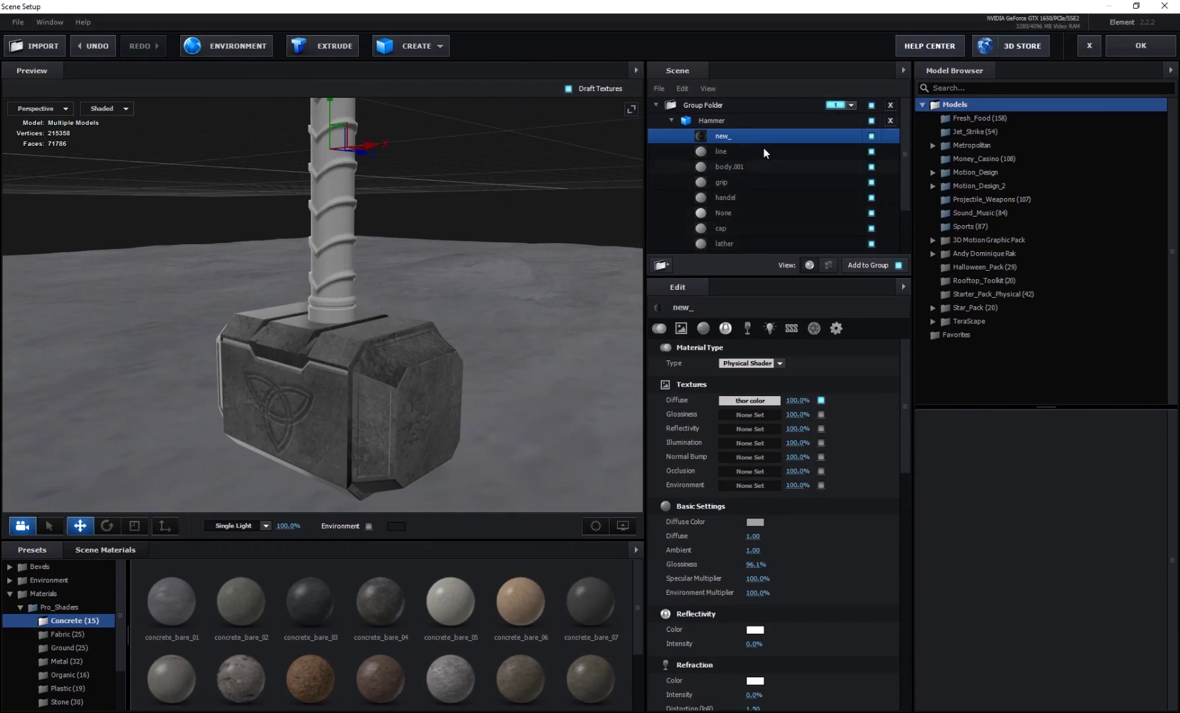
Load thor color_SPEC as the Glossiness texture of the new_ material.
{"action": "left_click", "coordinate": [749, 416]}
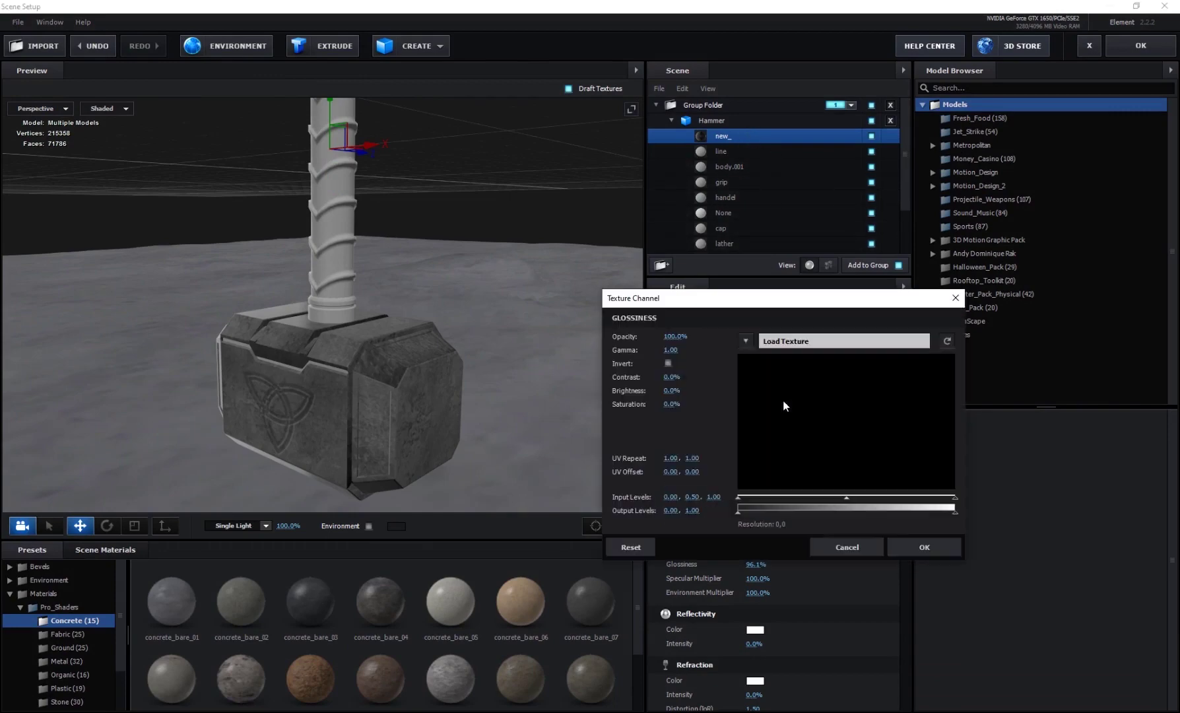
{"action": "left_click", "coordinate": [808, 336]}
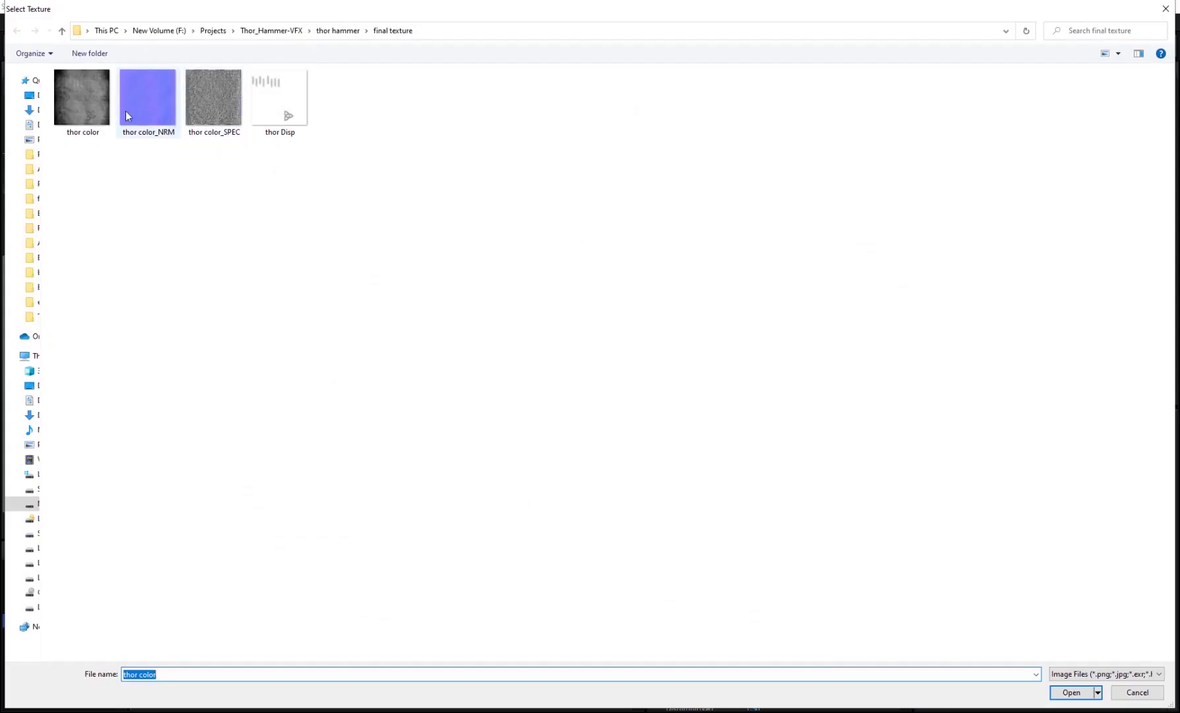
{"action": "double_click", "coordinate": [219, 111]}
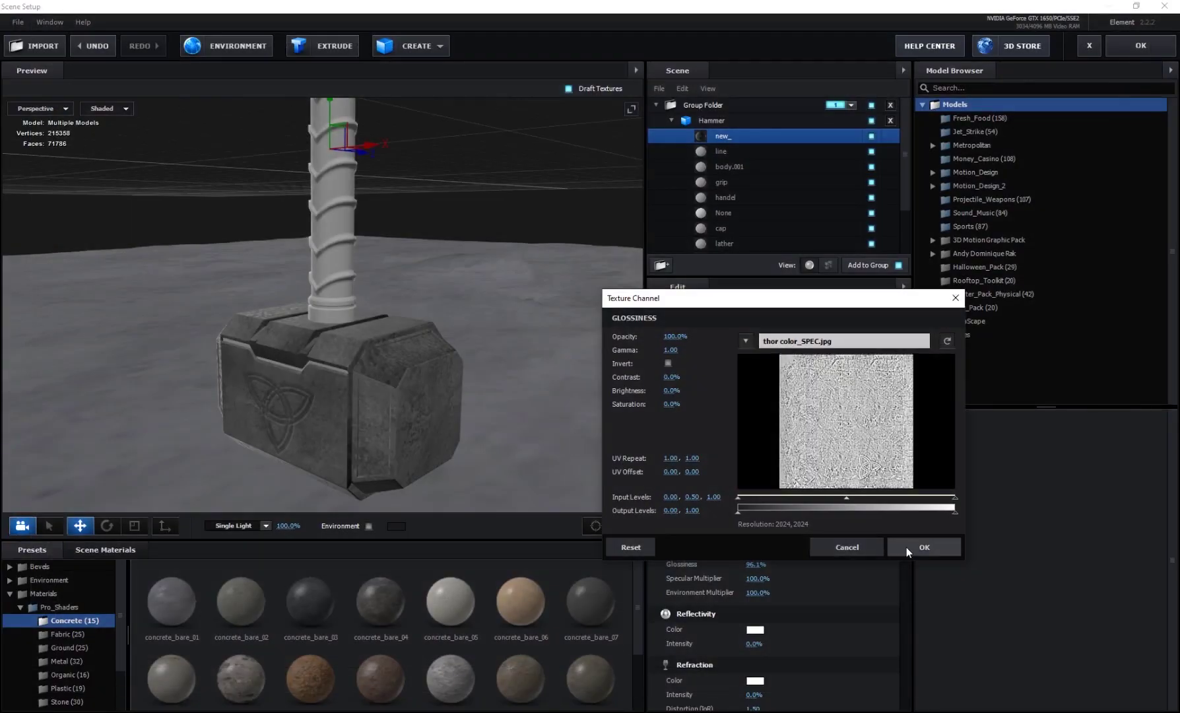
{"action": "left_click", "coordinate": [911, 546]}
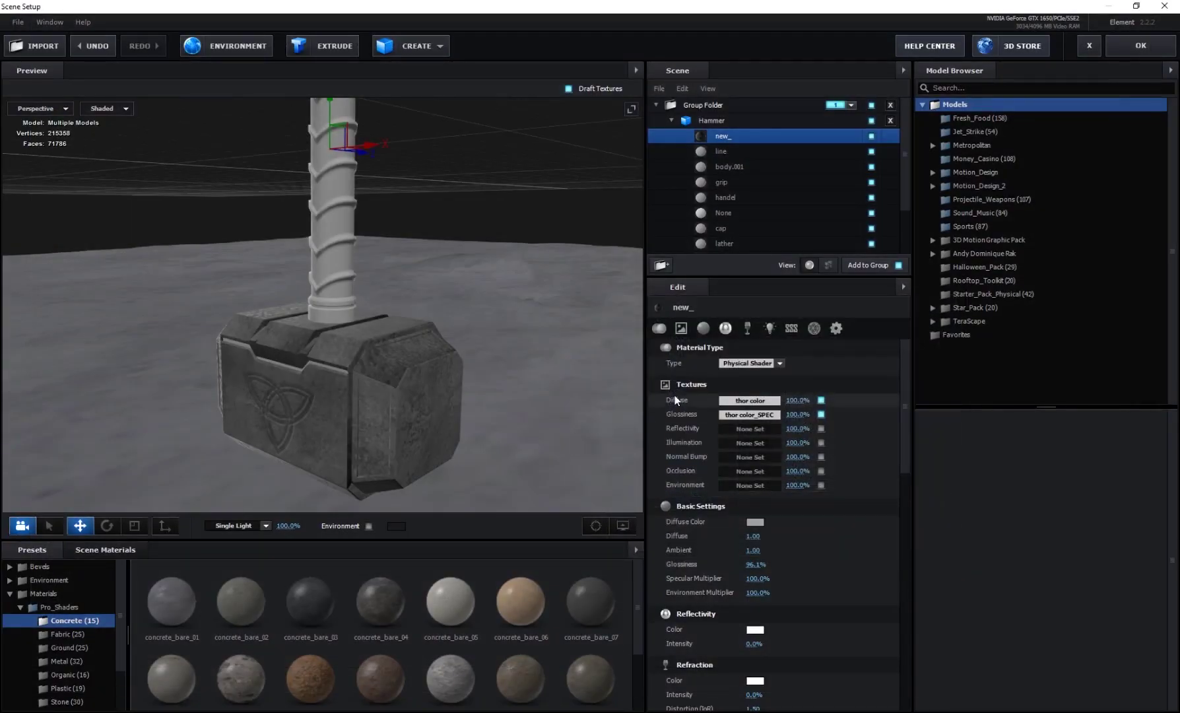
Load thor Disp as the Normal Bump texture of the new_ material.
{"action": "left_click", "coordinate": [752, 458]}
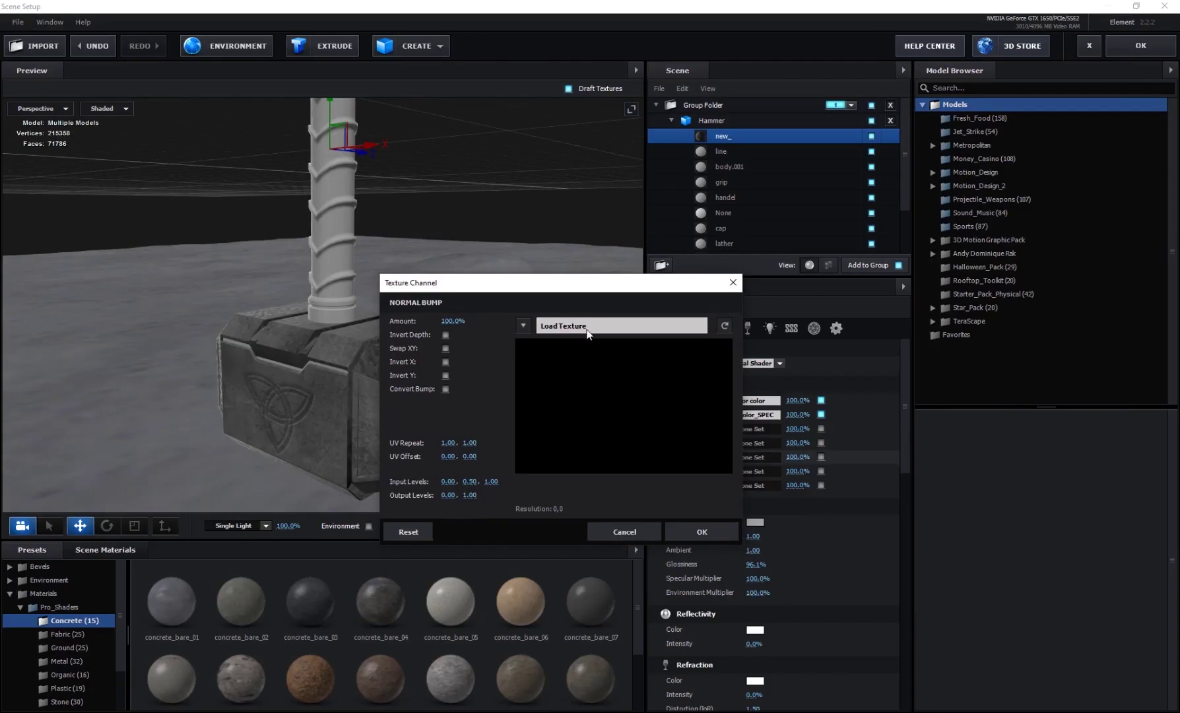
{"action": "left_click", "coordinate": [591, 326]}
{"action": "left_click", "coordinate": [304, 115]}
{"action": "left_click", "coordinate": [1071, 692]}
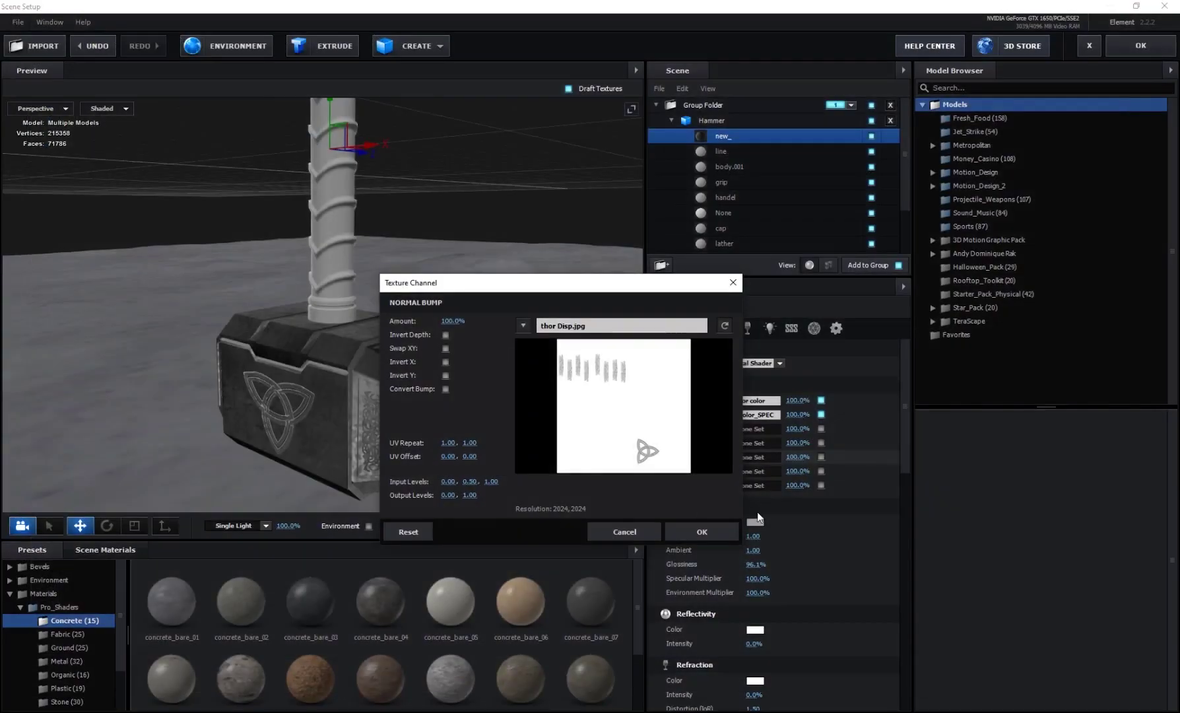
{"action": "left_click", "coordinate": [699, 532]}
{"action": "left_click_drag", "start_coordinate": [237, 404], "coordinate": [319, 334]}
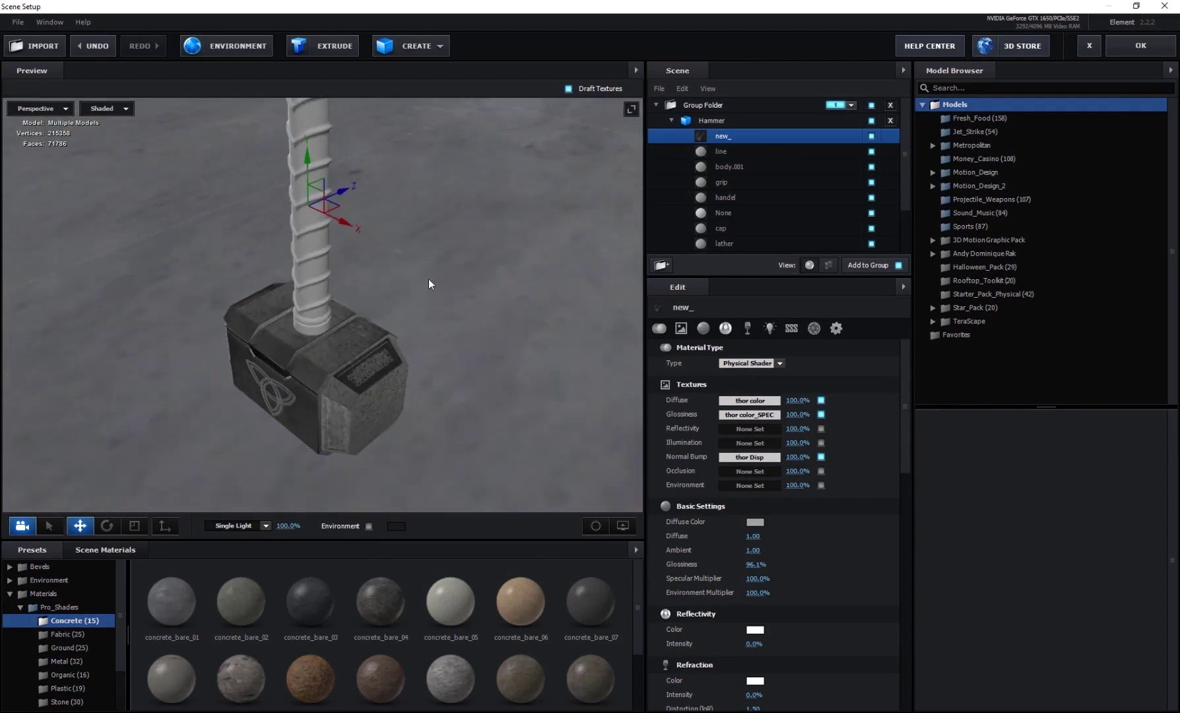
Apply the Paint_Red material from the Physical presets to the hammer's handle, its base ring and the spiral grip.
{"action": "left_click", "coordinate": [49, 607]}
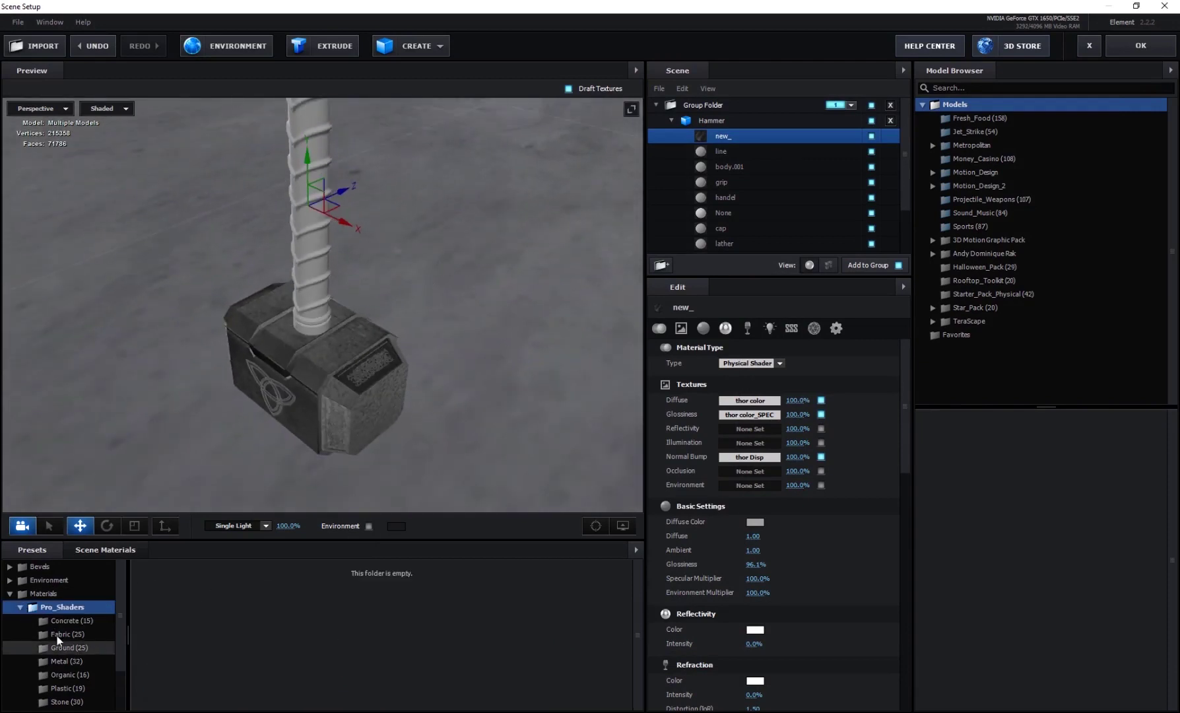
{"action": "left_click", "coordinate": [21, 607]}
{"action": "left_click", "coordinate": [62, 620]}
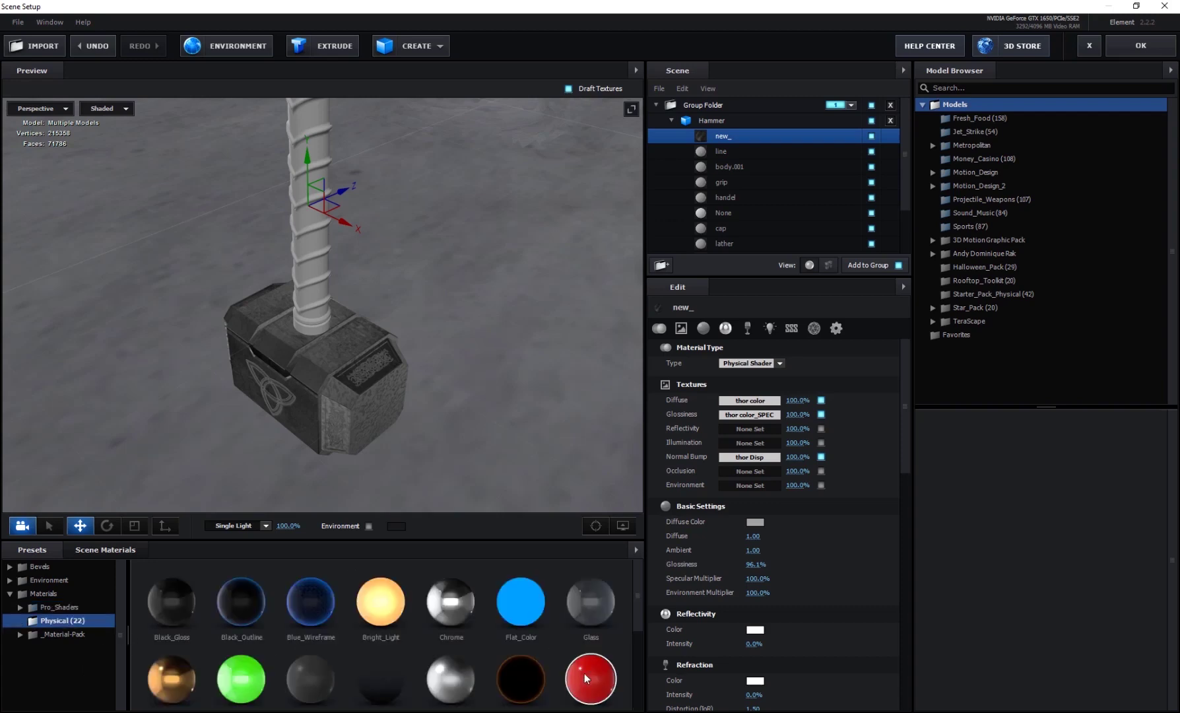
{"action": "left_click_drag", "start_coordinate": [585, 673], "coordinate": [321, 266]}
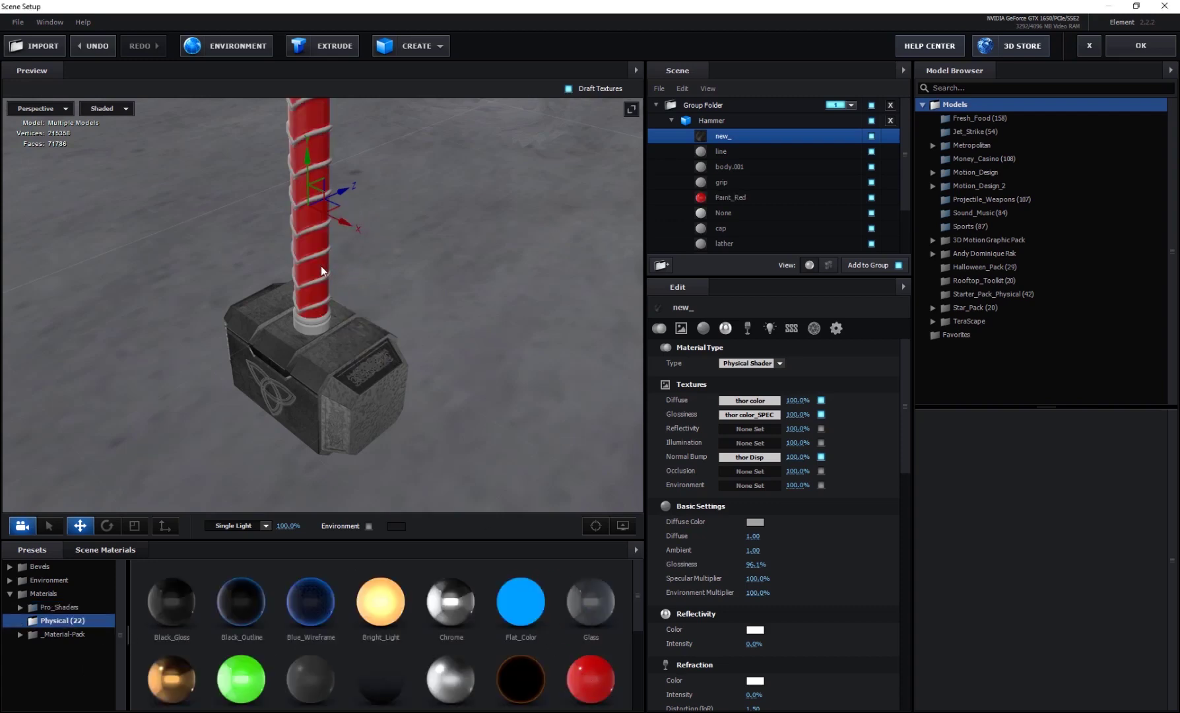
{"action": "left_click_drag", "start_coordinate": [598, 673], "coordinate": [323, 328]}
{"action": "mouse_move", "coordinate": [591, 677]}
{"action": "left_mouse_down"}
{"action": "mouse_move", "coordinate": [359, 417]}
{"action": "mouse_move", "coordinate": [295, 293]}
{"action": "left_mouse_up"}
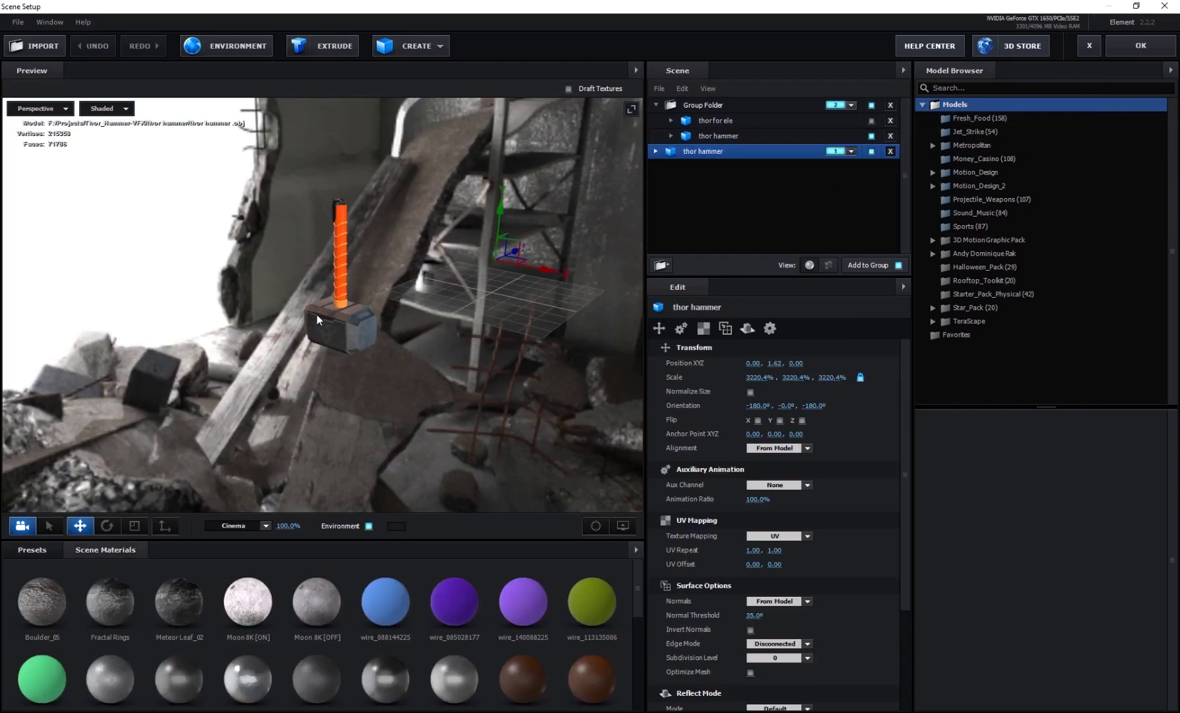
Examine the textures of the thor hammer and thor for ele ground models in the preview.
{"action": "scroll", "coordinate": [318, 314], "scroll_direction": "up", "scroll_amount": 8}
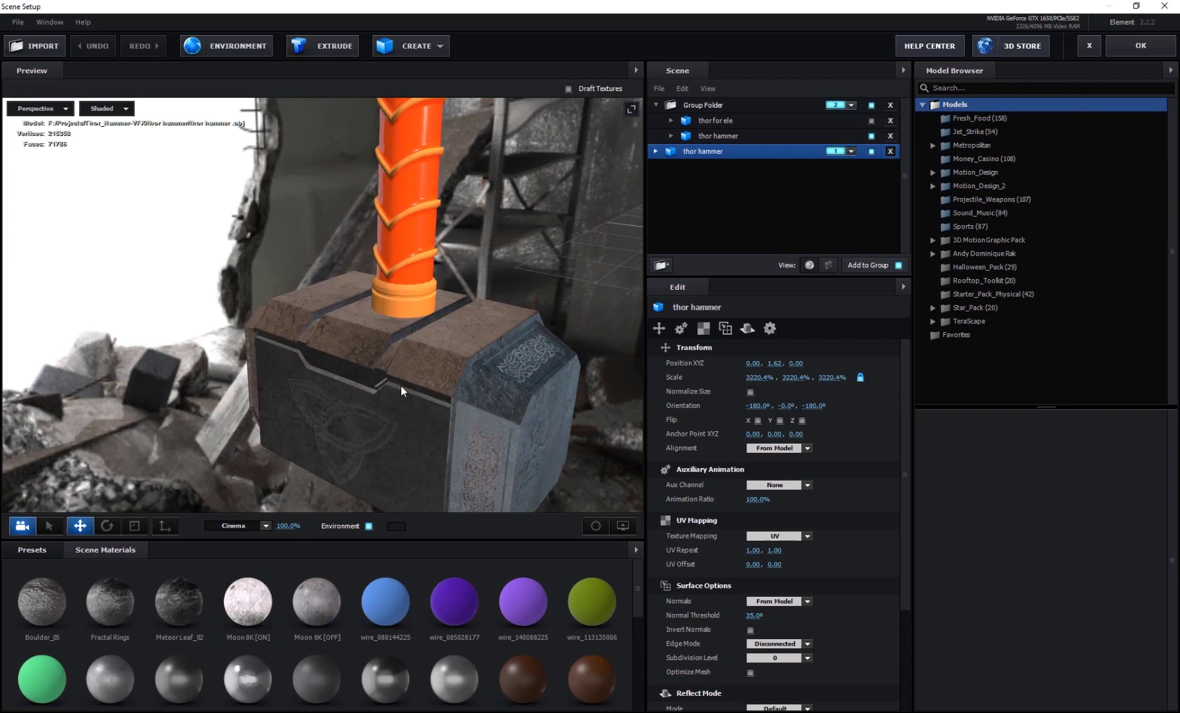
{"action": "left_click", "coordinate": [725, 137]}
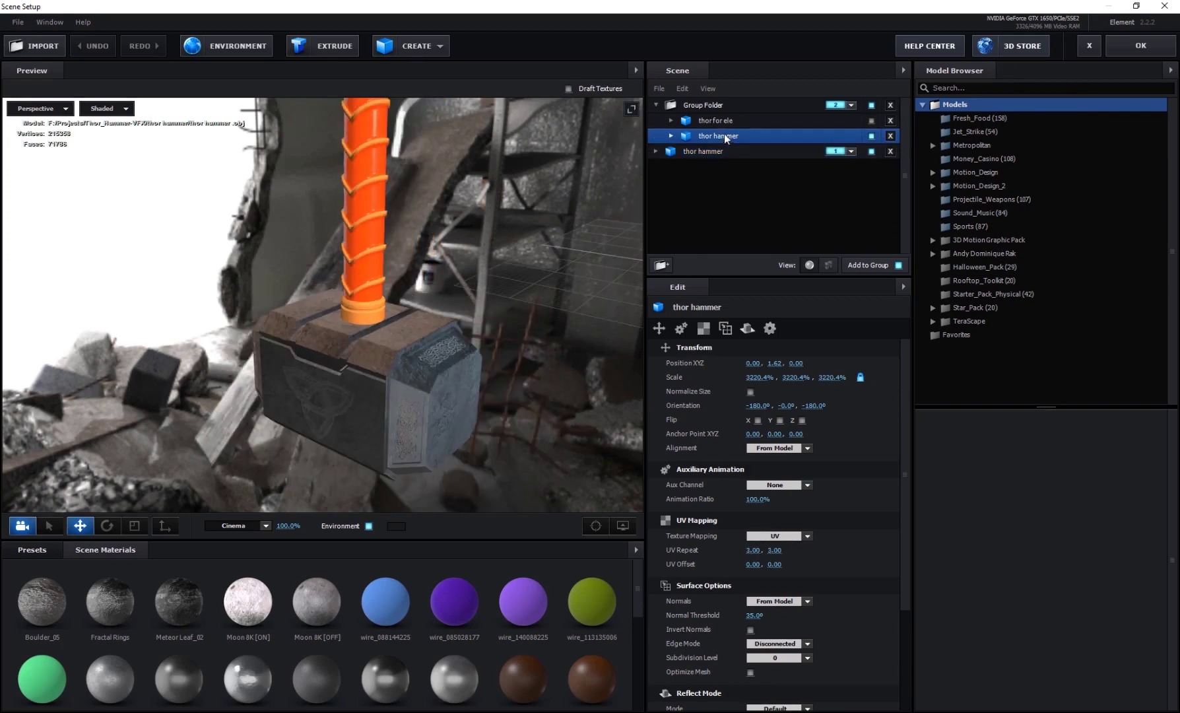
{"action": "left_click", "coordinate": [723, 125]}
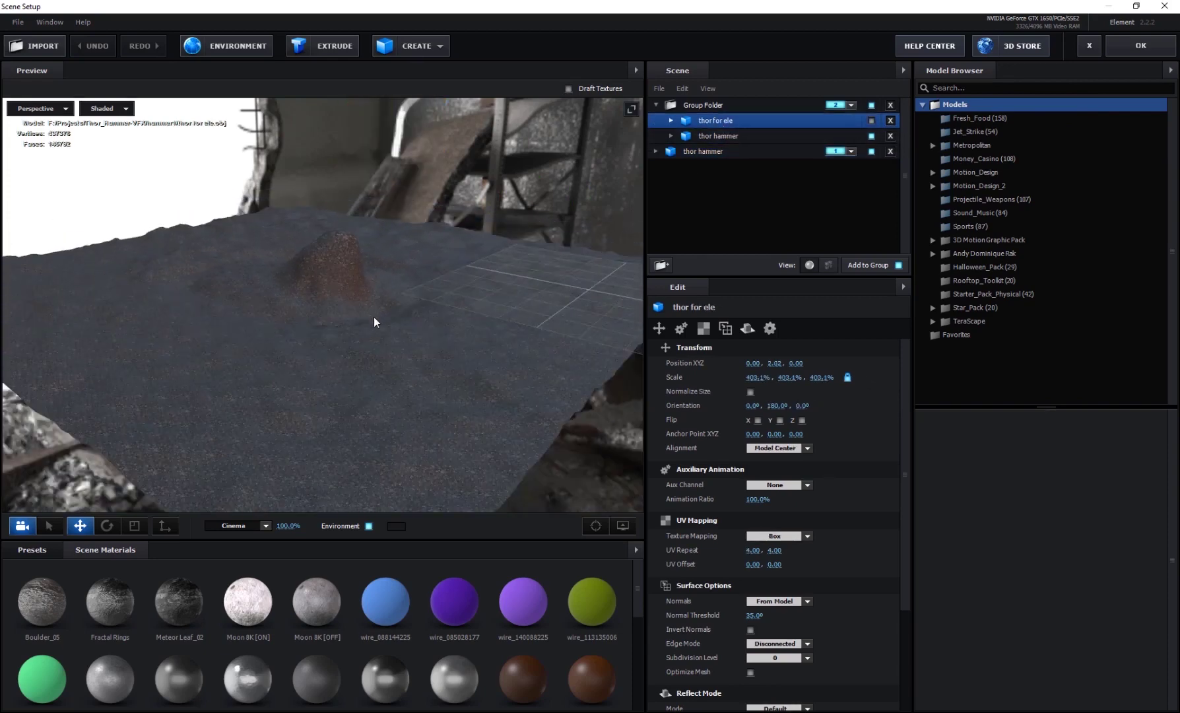
{"action": "scroll", "coordinate": [353, 366], "scroll_direction": "up", "scroll_amount": 10}
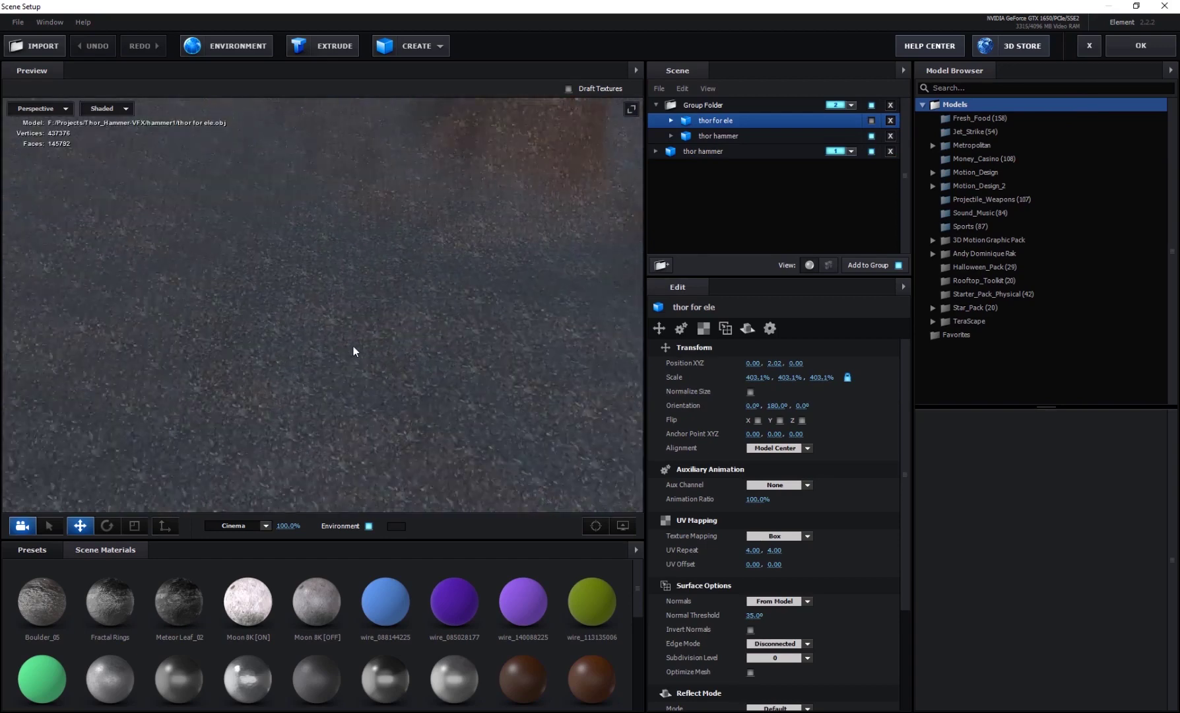
{"action": "scroll", "coordinate": [362, 355], "scroll_direction": "down", "scroll_amount": 10}
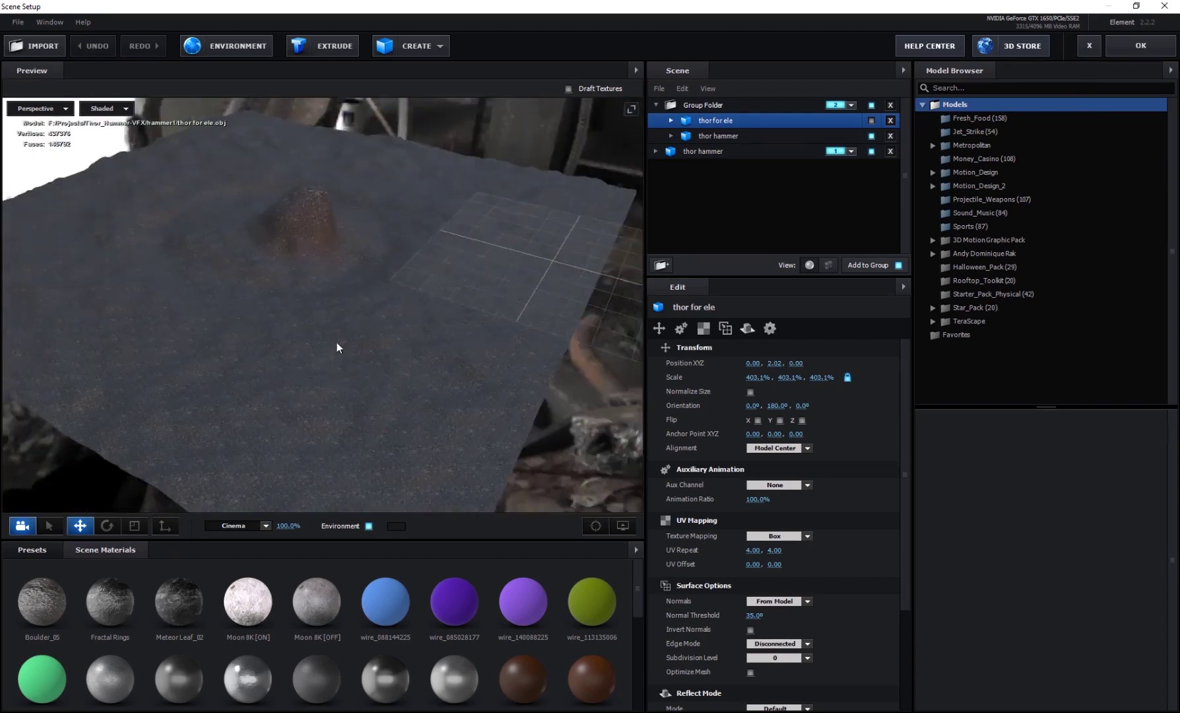
{"action": "left_click_drag", "start_coordinate": [337, 348], "coordinate": [446, 304]}
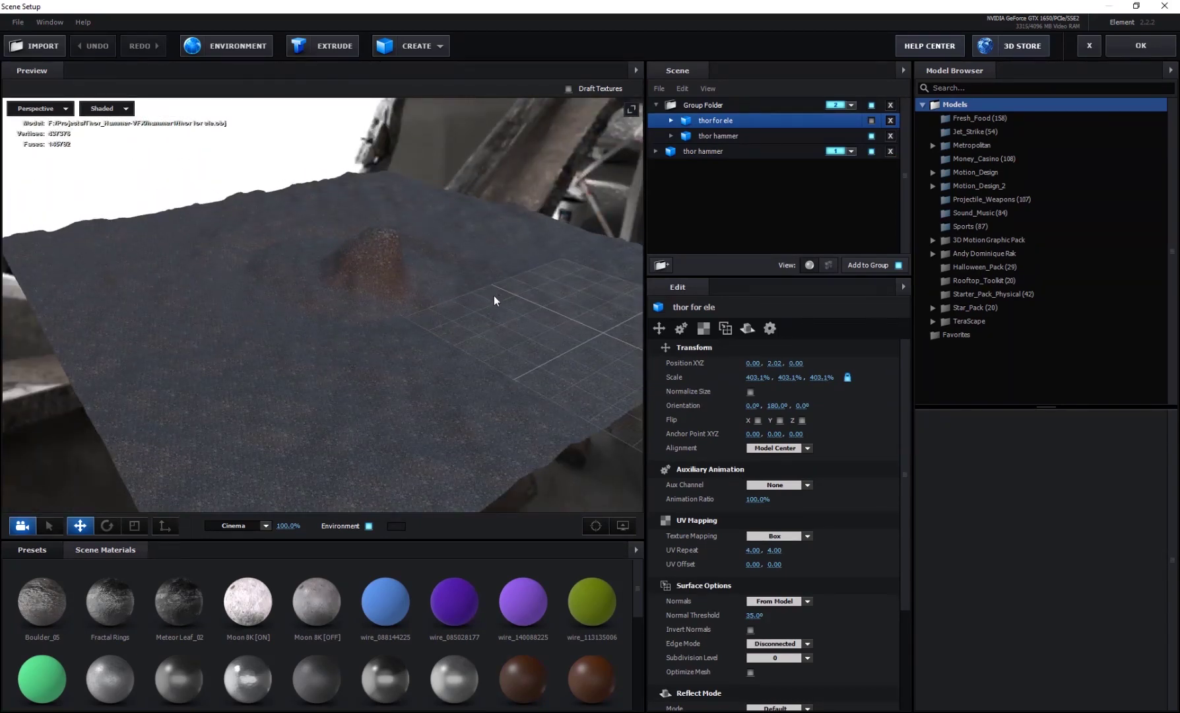
Review the group assignments of the Group Folder and the separate thor hammer model, and accept the scene setup.
{"action": "left_click", "coordinate": [740, 152]}
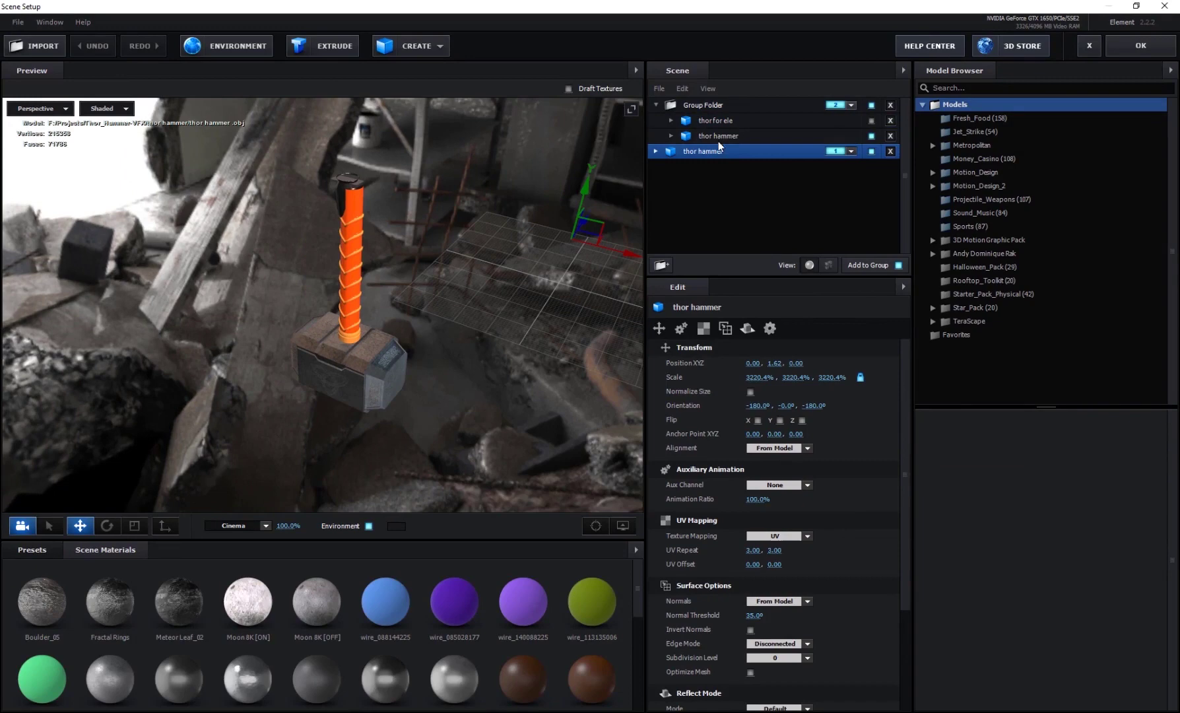
{"action": "left_click_drag", "start_coordinate": [718, 139], "coordinate": [714, 184]}
{"action": "left_click", "coordinate": [740, 104]}
{"action": "left_click", "coordinate": [724, 121]}
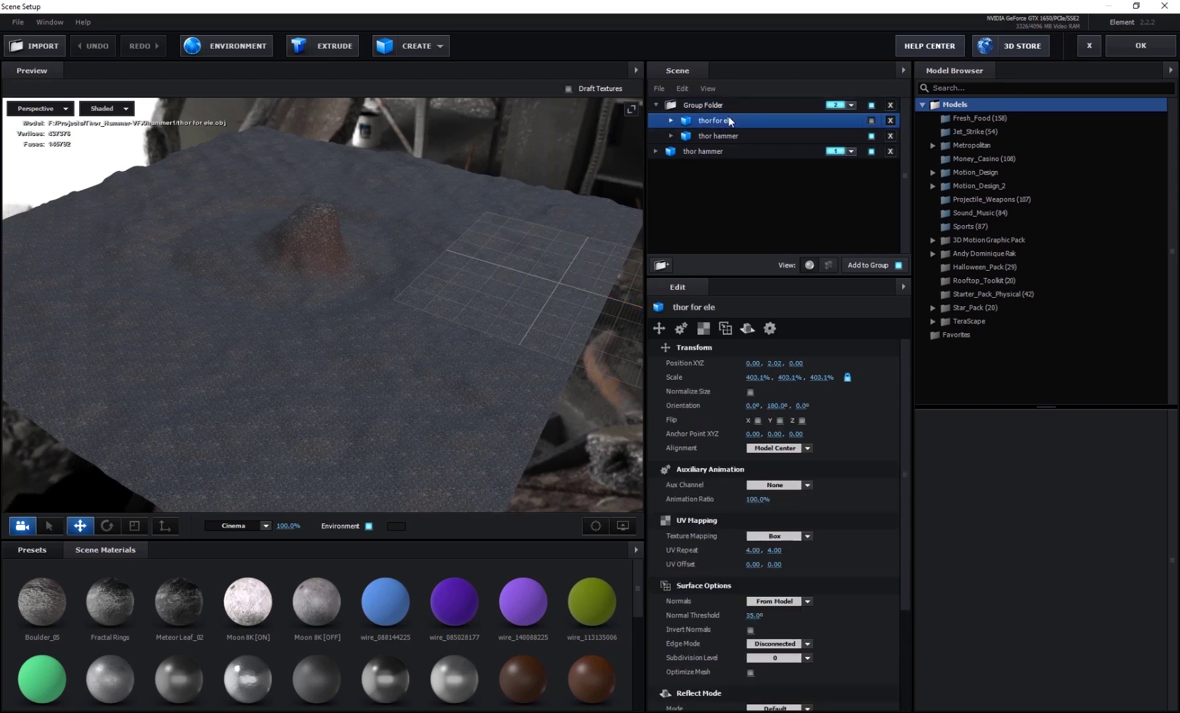
{"action": "left_click", "coordinate": [851, 104]}
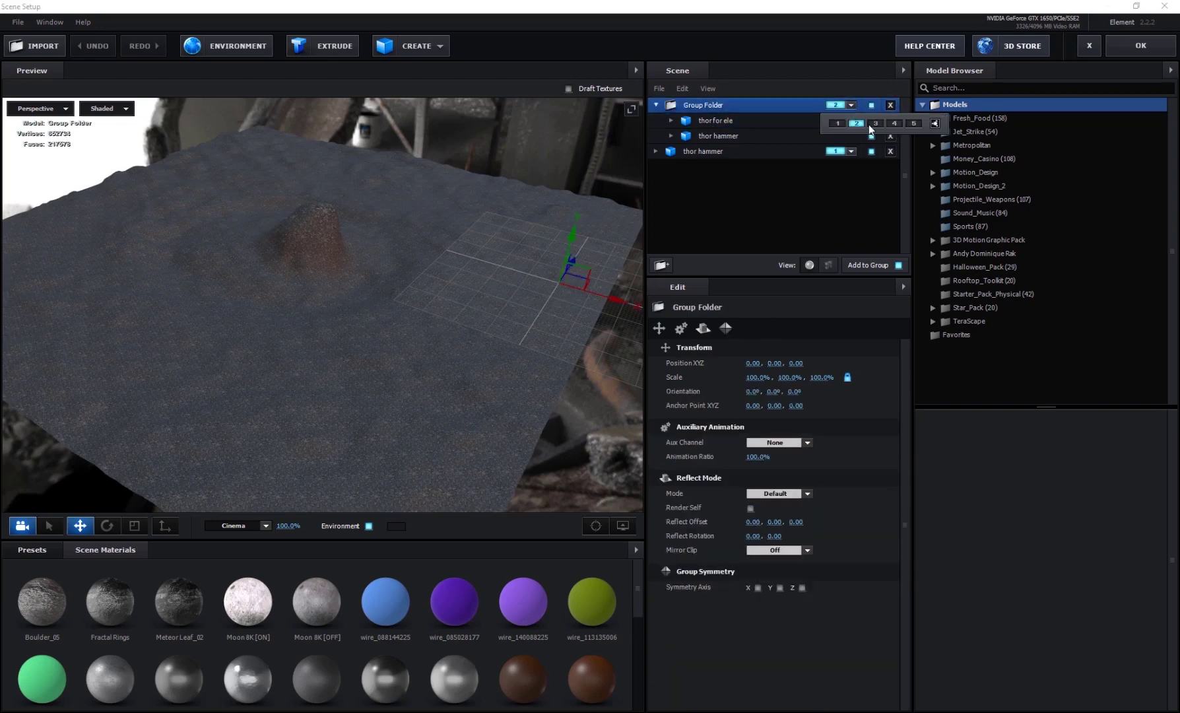
{"action": "left_click", "coordinate": [734, 200]}
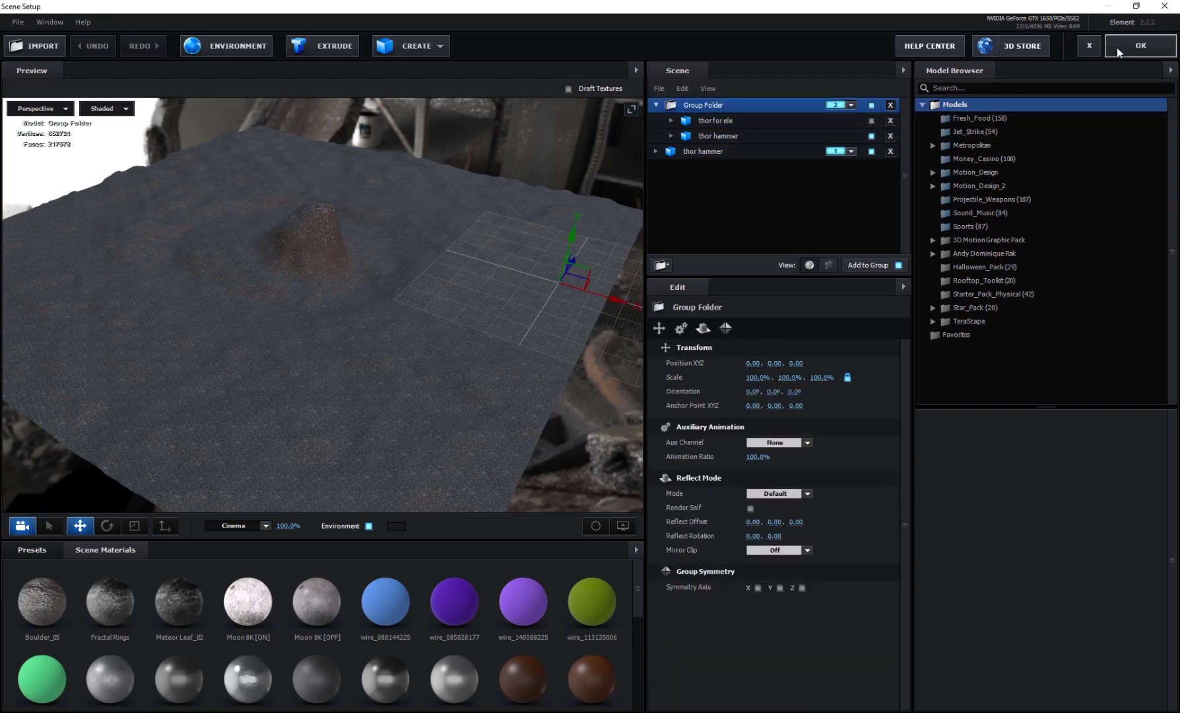
{"action": "left_click", "coordinate": [759, 155]}
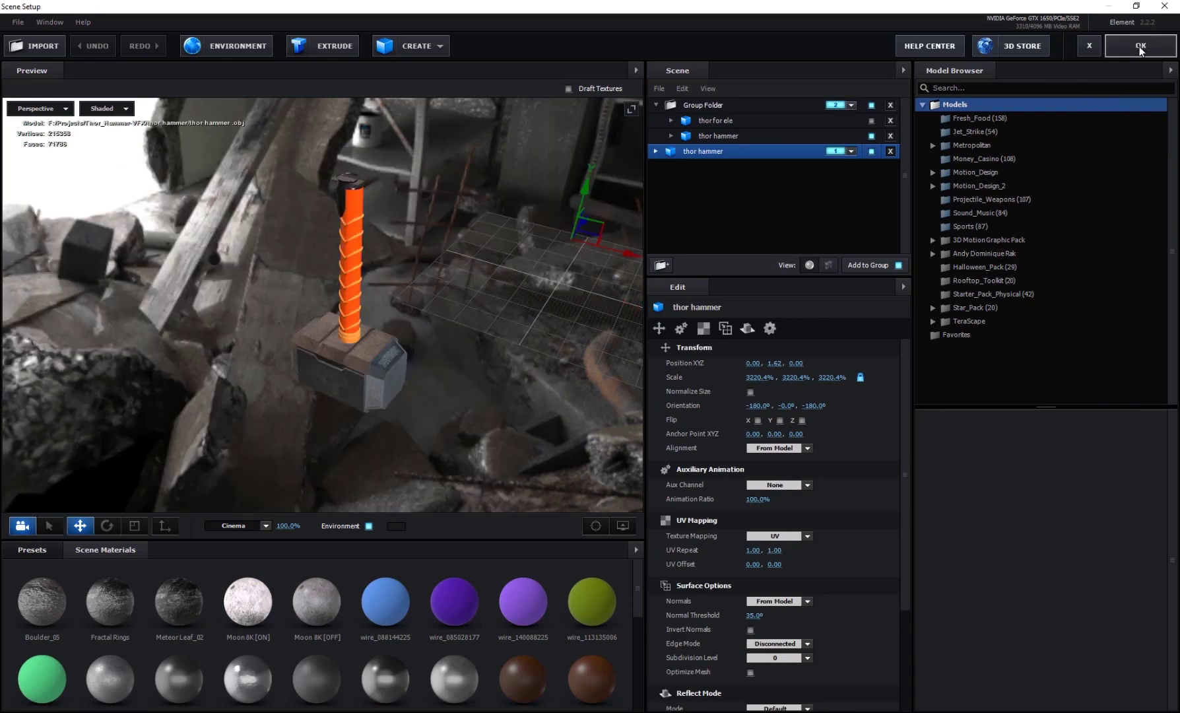
{"action": "left_click", "coordinate": [1140, 46]}
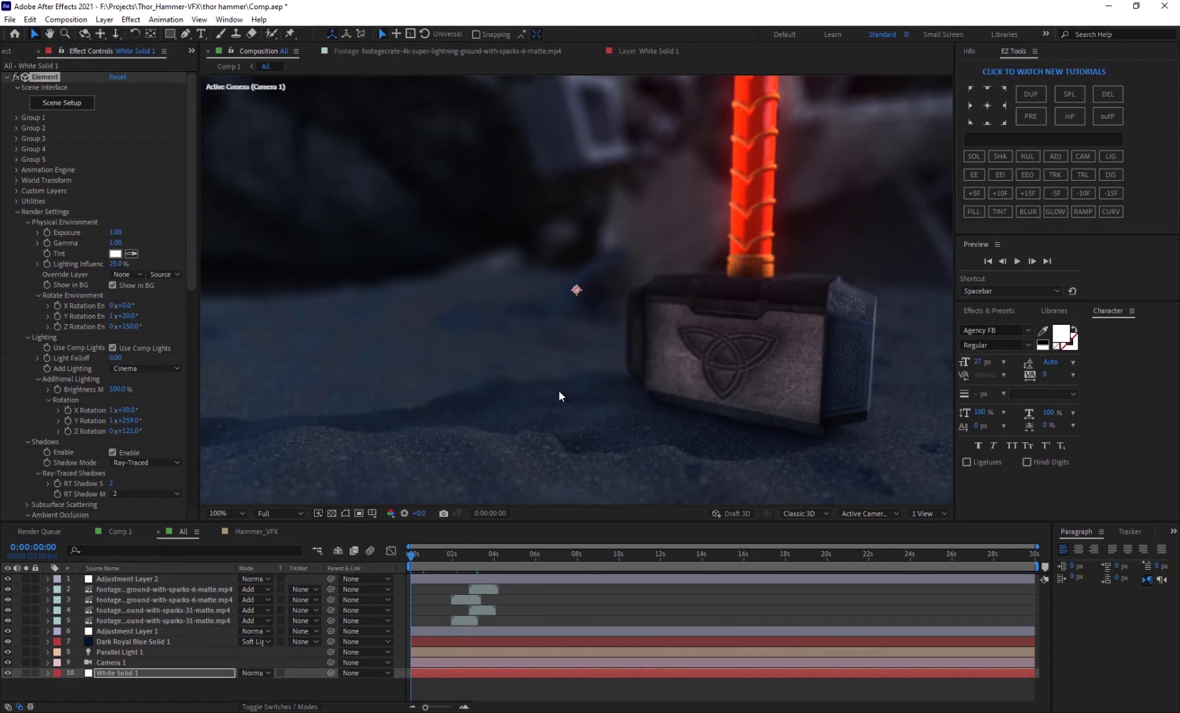
Reopen the Element scene setup and browse the Video Copilot Backlight environment presets in BackLight_JPG_8K.
{"action": "left_click", "coordinate": [26, 672]}
{"action": "left_click", "coordinate": [61, 108]}
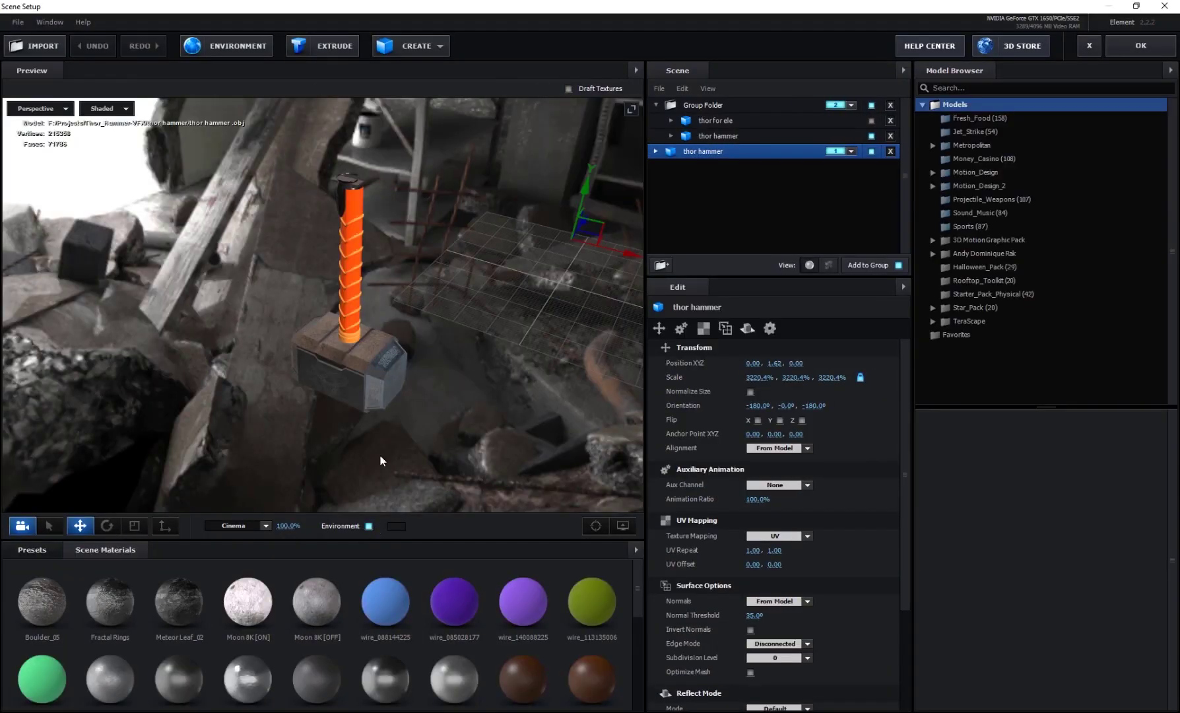
{"action": "left_click_drag", "start_coordinate": [404, 349], "coordinate": [237, 383]}
{"action": "left_click", "coordinate": [24, 546]}
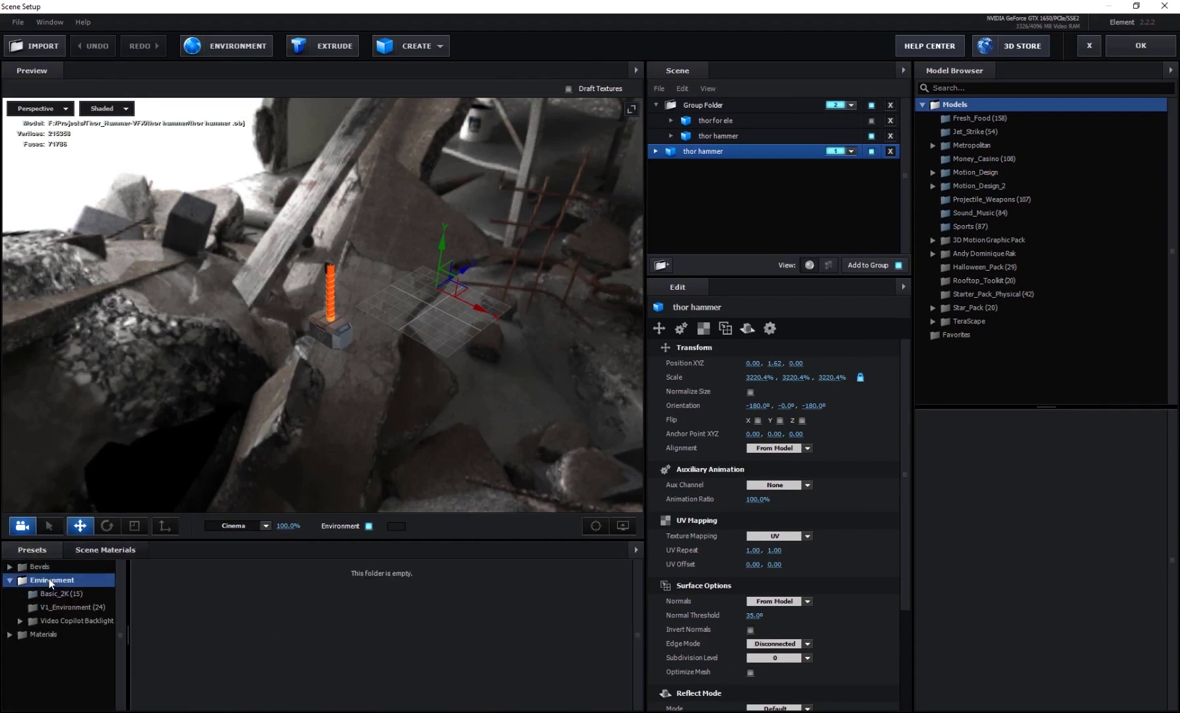
{"action": "double_click", "coordinate": [49, 579]}
{"action": "double_click", "coordinate": [66, 621]}
{"action": "left_click", "coordinate": [88, 643]}
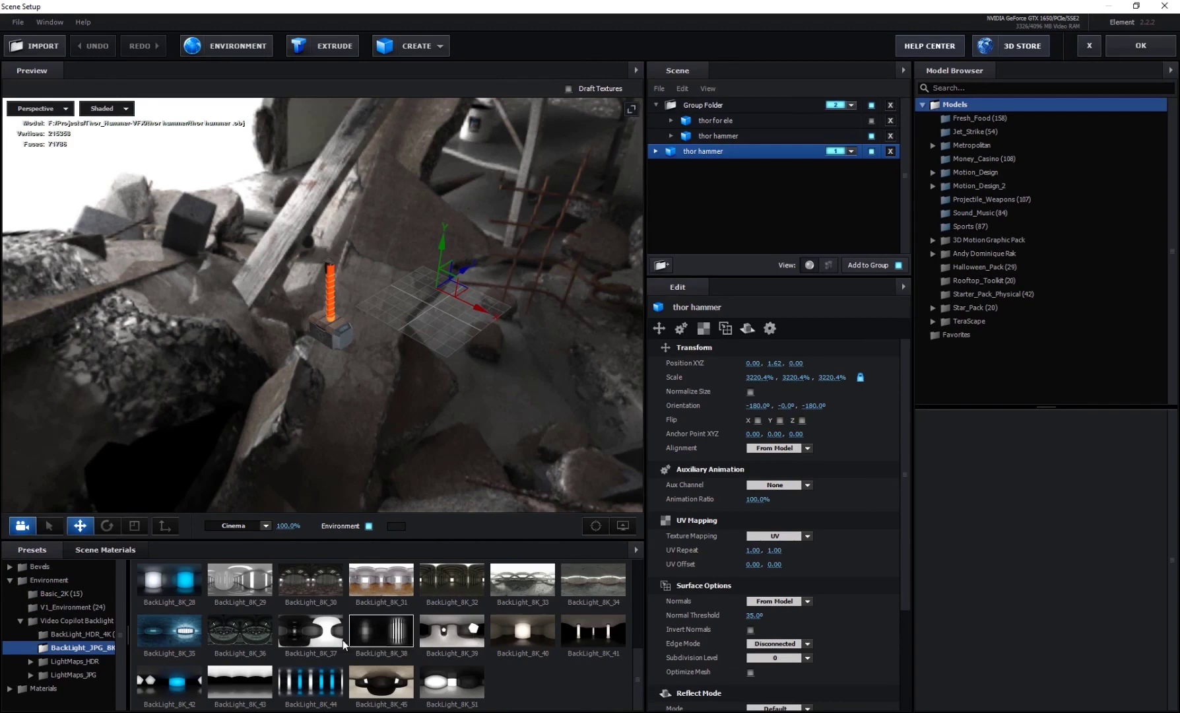
Try the BackLight_8K_03 environment on the scene and inspect how it surrounds the hammer in the preview.
{"action": "scroll", "coordinate": [343, 640], "scroll_direction": "up", "scroll_amount": 5}
{"action": "left_click_drag", "start_coordinate": [387, 338], "coordinate": [317, 397]}
{"action": "left_click", "coordinate": [381, 590]}
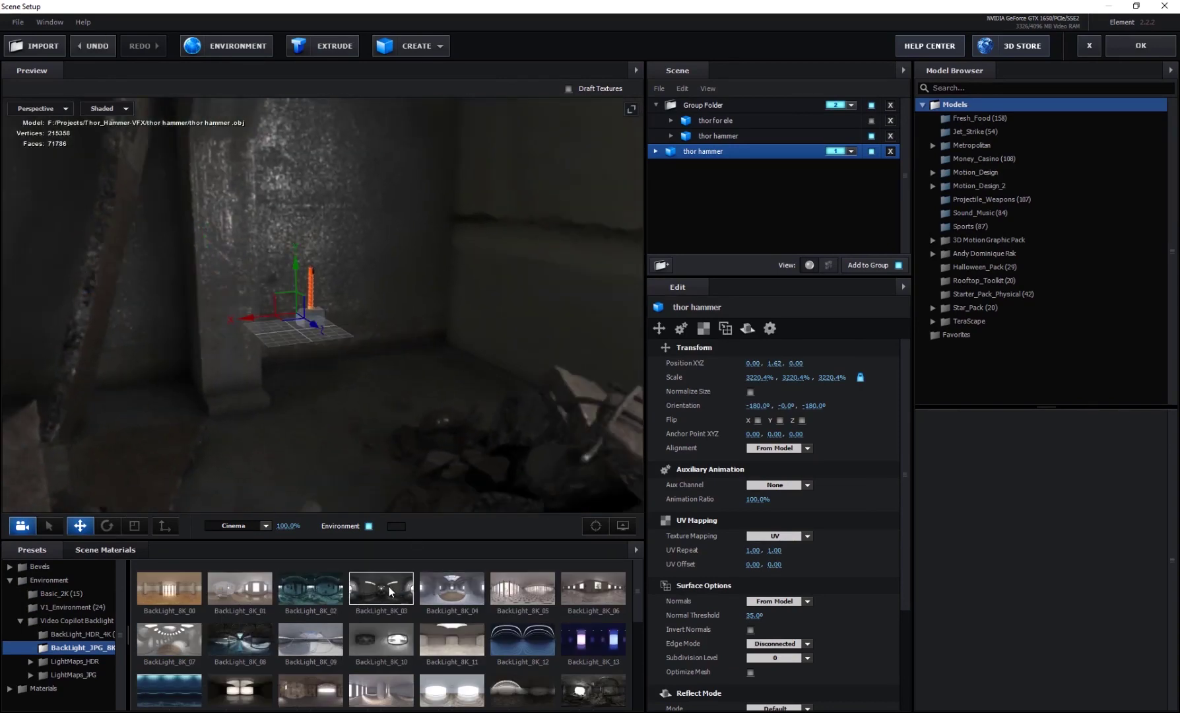
{"action": "left_click_drag", "start_coordinate": [284, 465], "coordinate": [351, 311]}
{"action": "scroll", "coordinate": [351, 309], "scroll_direction": "up", "scroll_amount": 5}
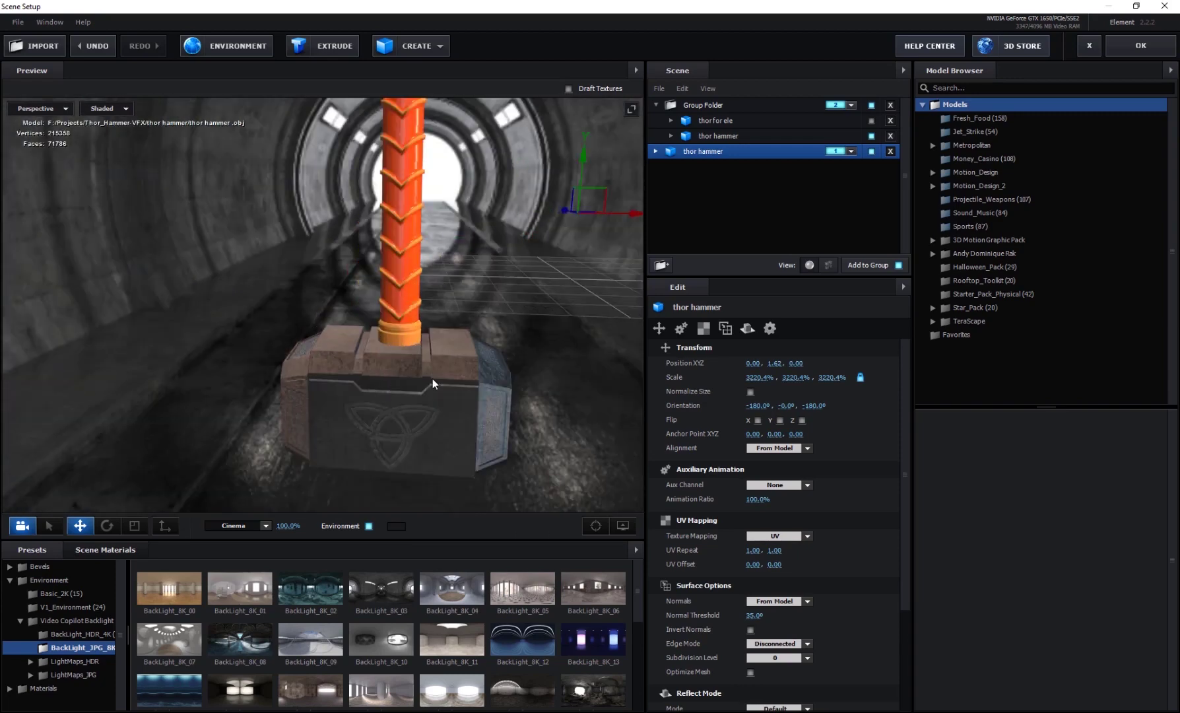
{"action": "left_click_drag", "start_coordinate": [465, 221], "coordinate": [490, 250]}
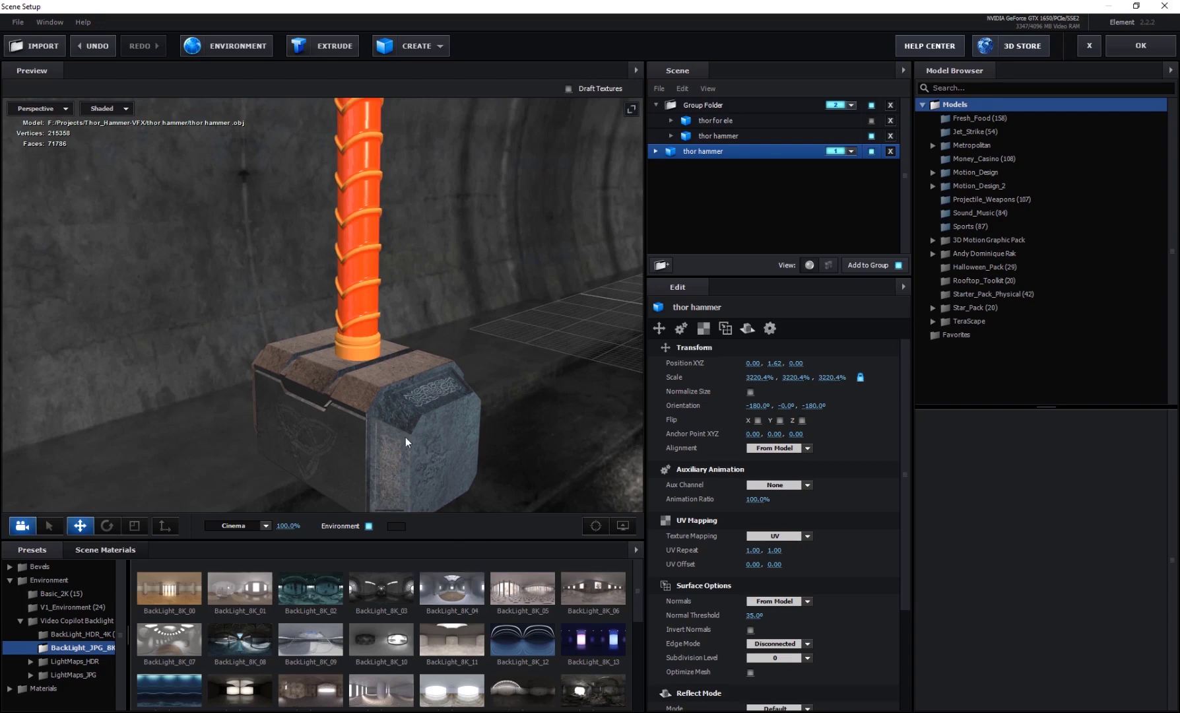
Switch the scene's environment map to the BackLight_8K_20 preset from the same folder.
{"action": "scroll", "coordinate": [382, 646], "scroll_direction": "down", "scroll_amount": 3}
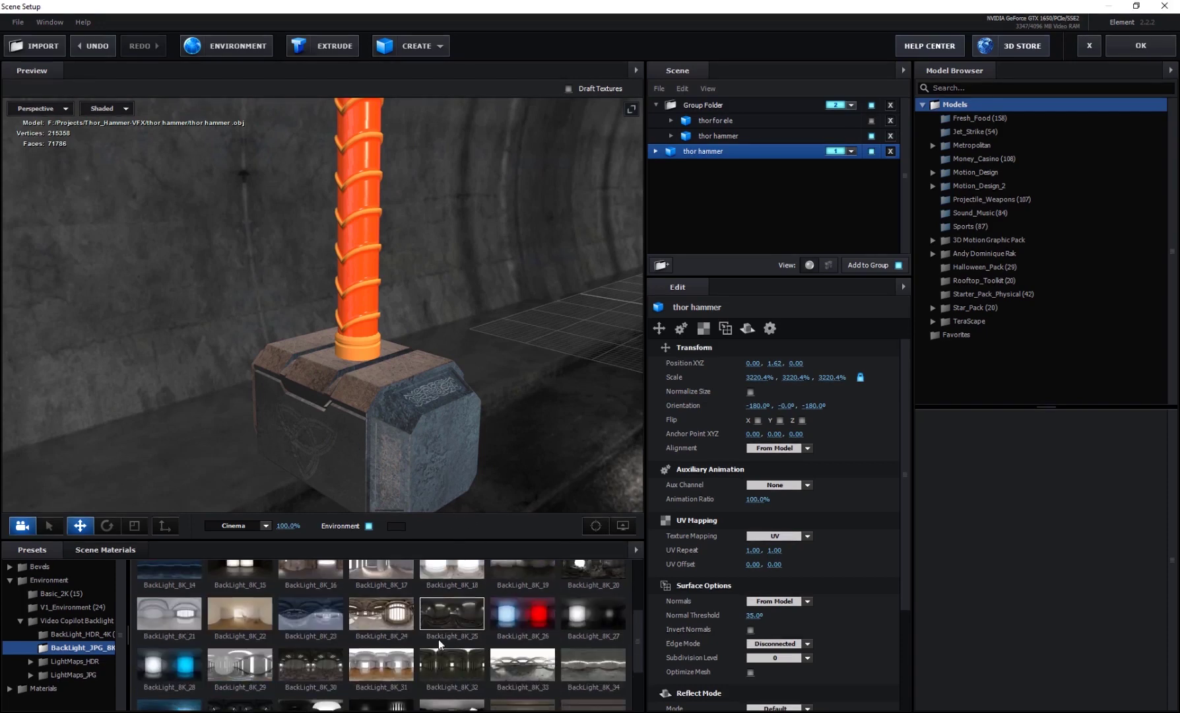
{"action": "left_click", "coordinate": [594, 571]}
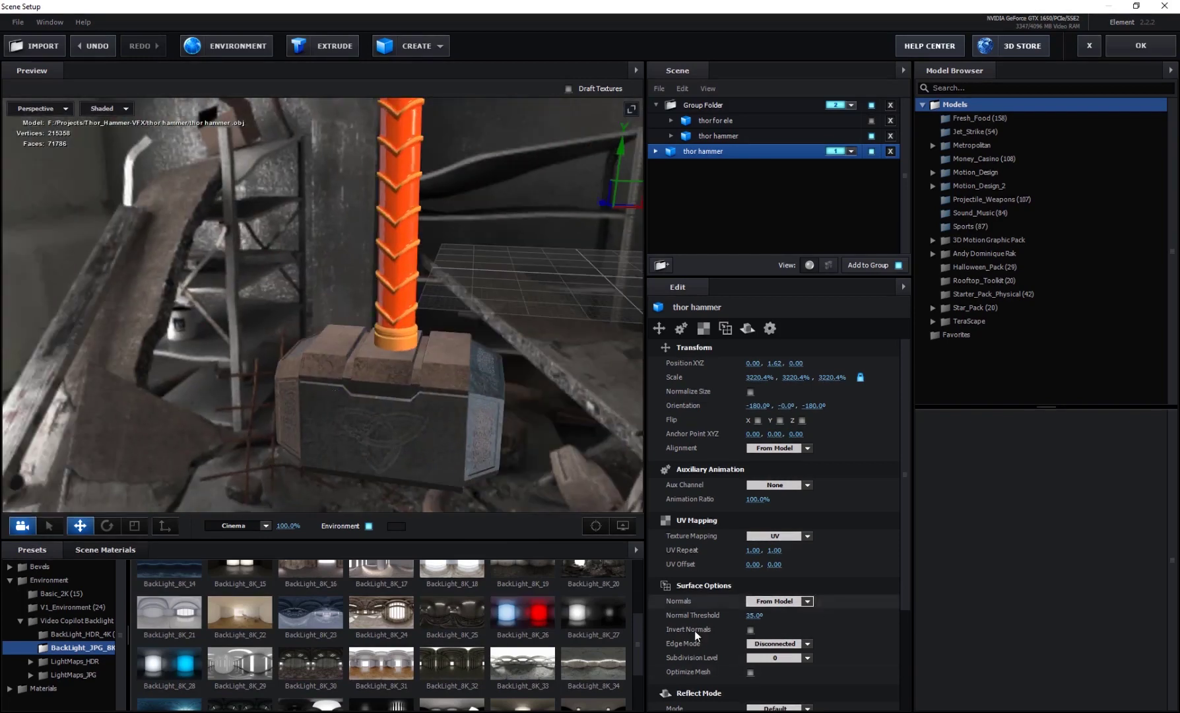
Switch to the browser and look through Poly Haven's HDRIs, filtered to the Indoor category.
{"action": "left_click", "coordinate": [715, 647]}
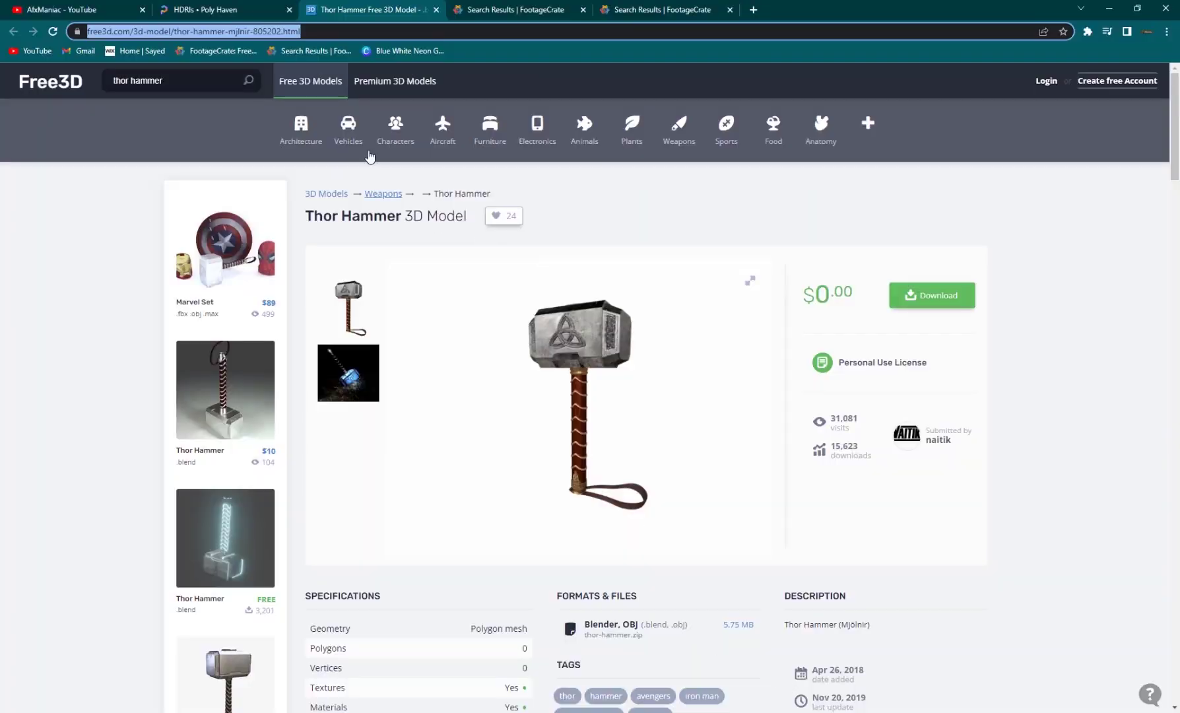
{"action": "left_click", "coordinate": [221, 5]}
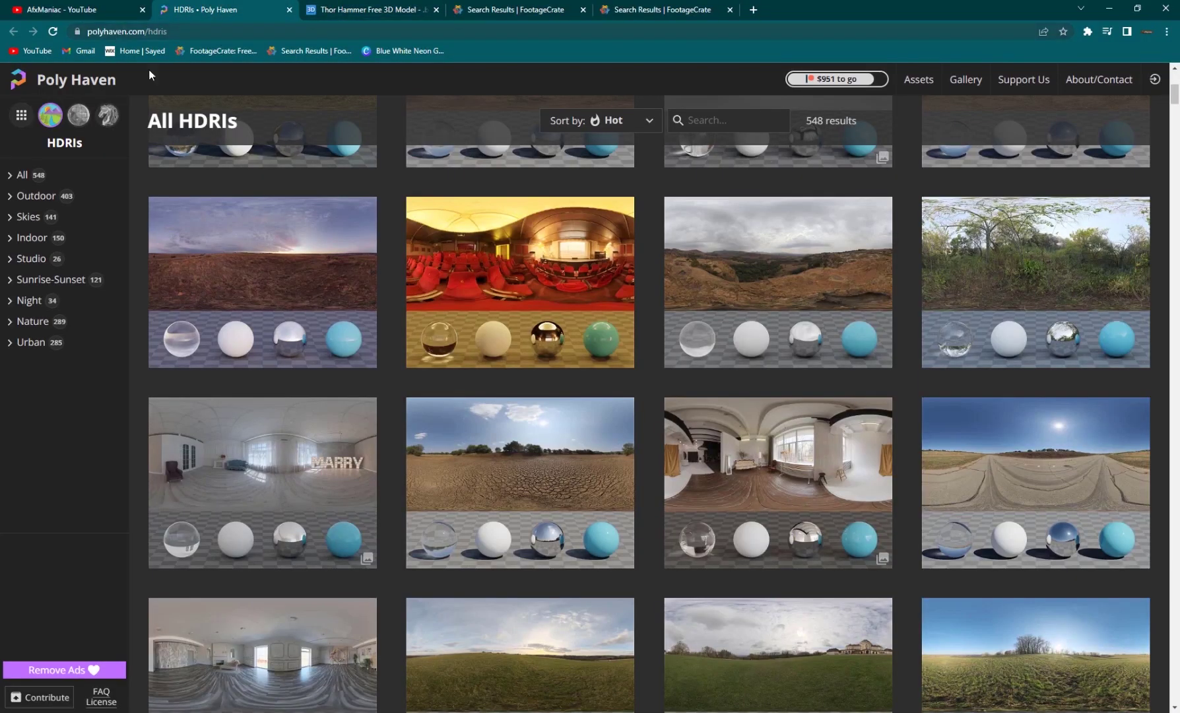
{"action": "scroll", "coordinate": [211, 132], "scroll_direction": "up", "scroll_amount": 5}
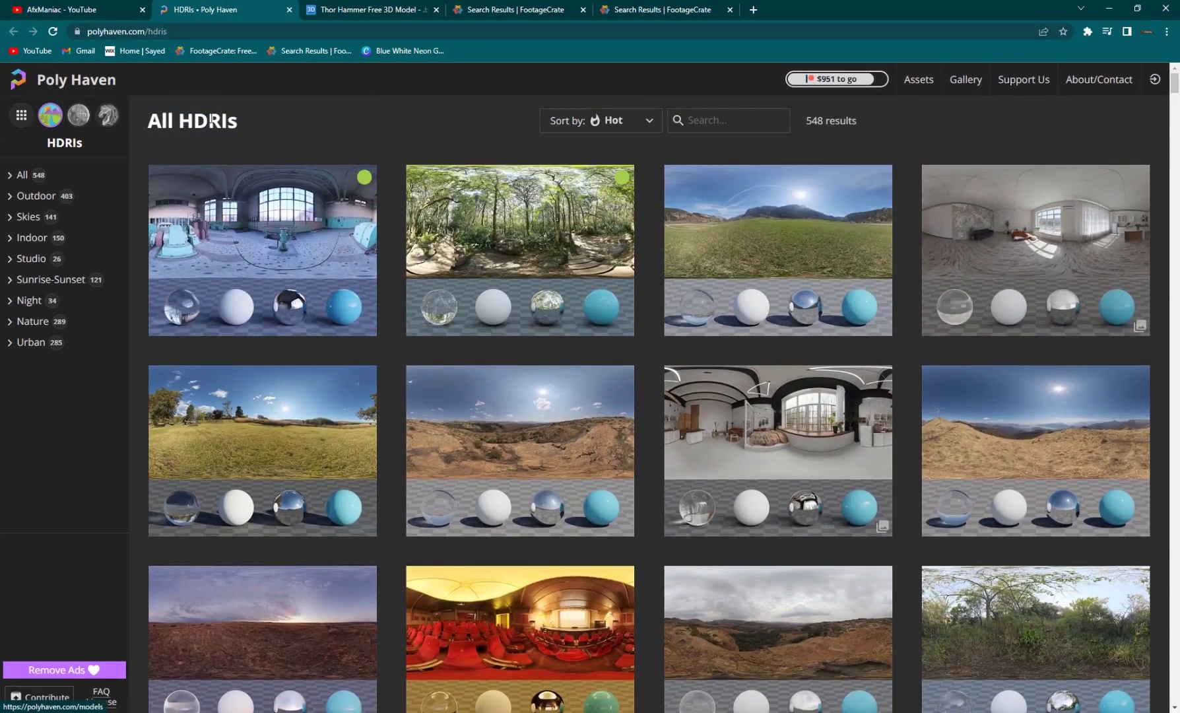
{"action": "scroll", "coordinate": [297, 264], "scroll_direction": "down", "scroll_amount": 5}
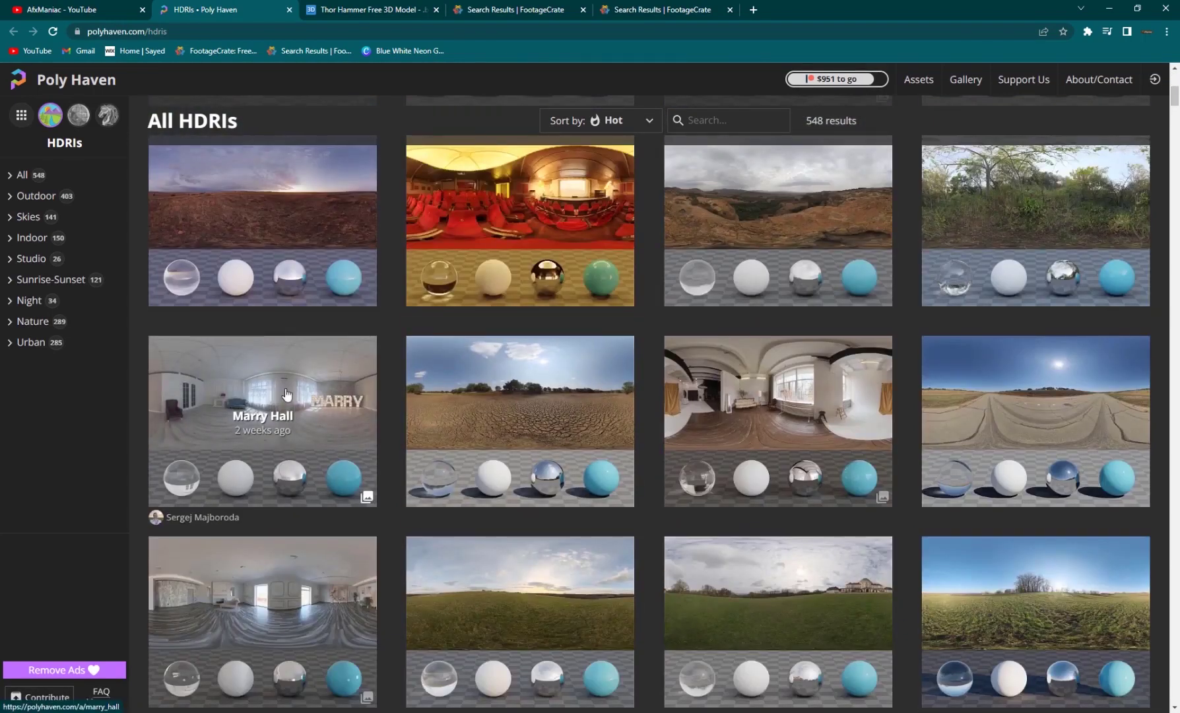
{"action": "left_click", "coordinate": [36, 245]}
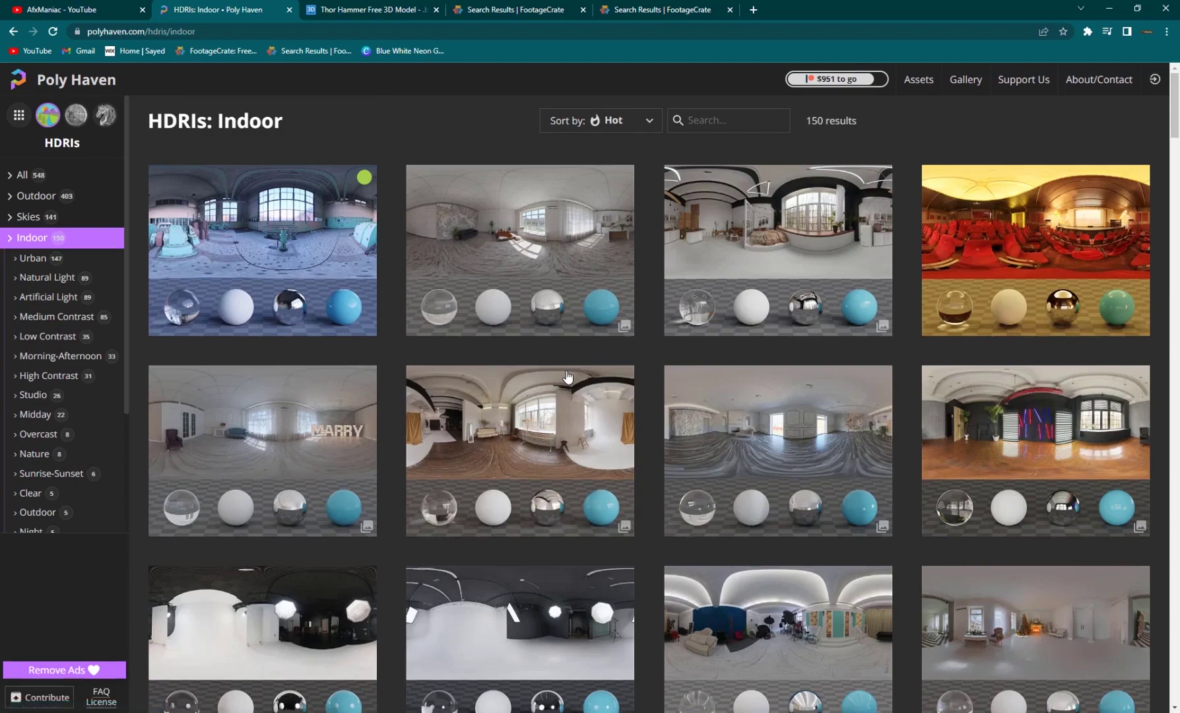
{"action": "scroll", "coordinate": [461, 408], "scroll_direction": "down", "scroll_amount": 3}
{"action": "scroll", "coordinate": [616, 389], "scroll_direction": "up", "scroll_amount": 5}
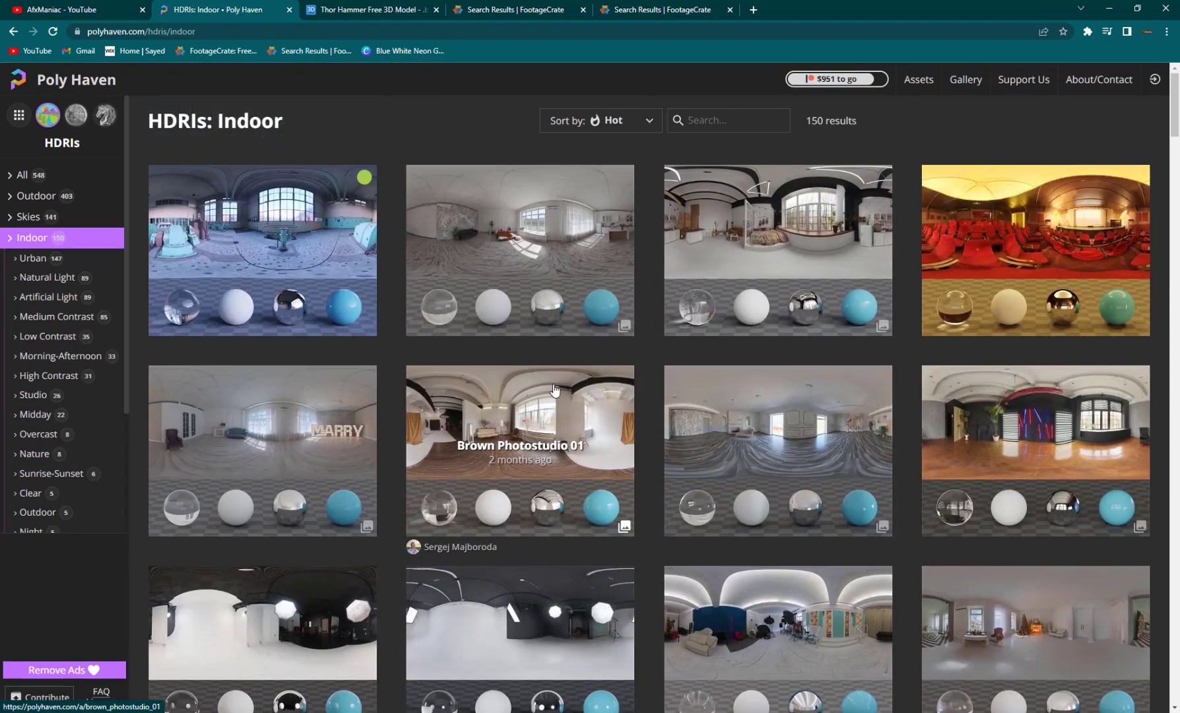
Open the Brown Photostudio 01 HDRI and view its available download resolutions and file formats.
{"action": "left_click", "coordinate": [579, 426]}
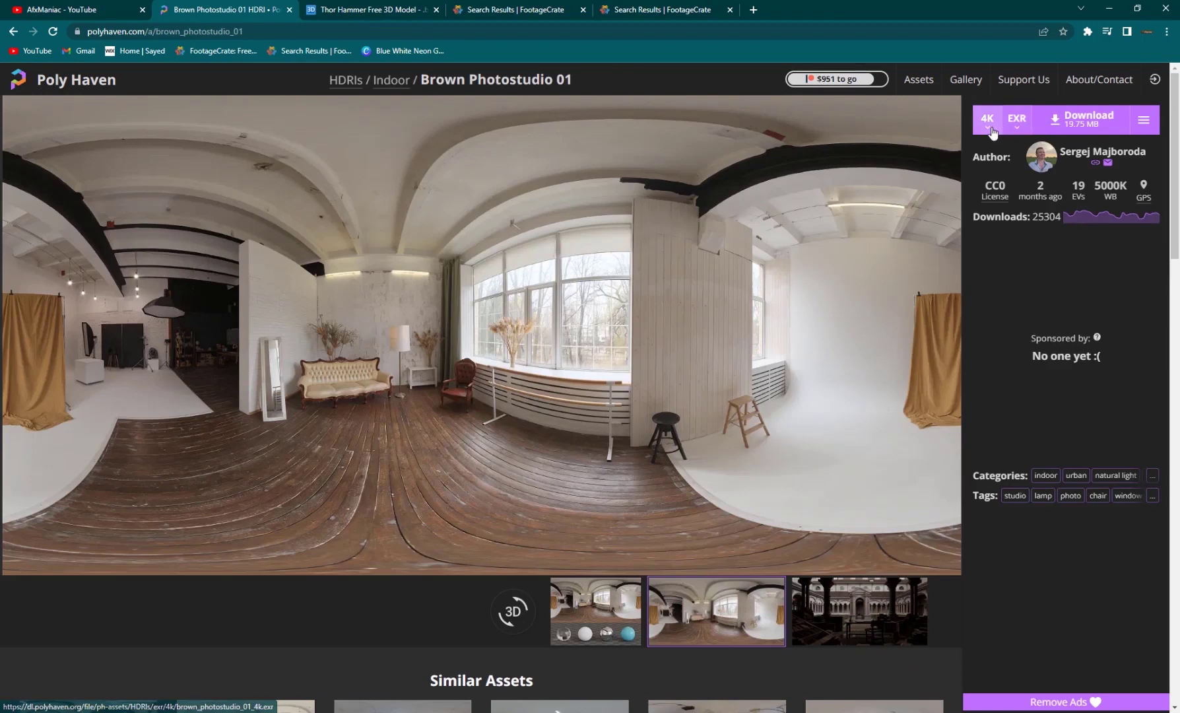
{"action": "left_click", "coordinate": [987, 119]}
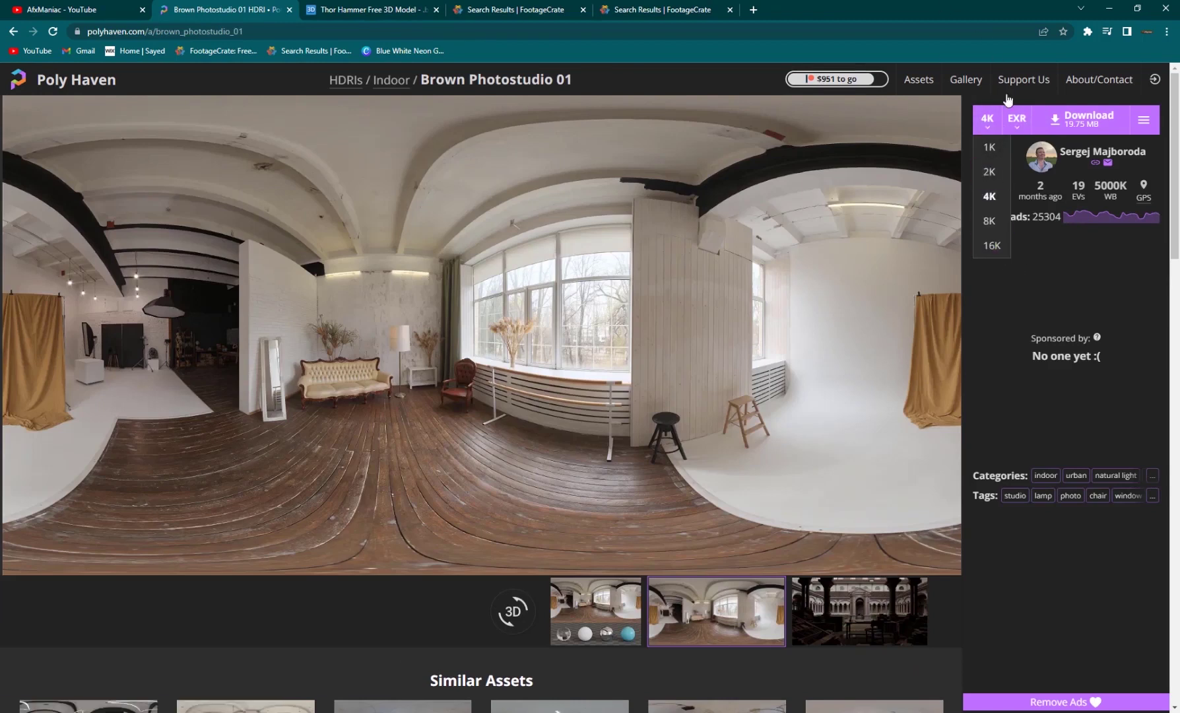
{"action": "left_click", "coordinate": [1017, 120]}
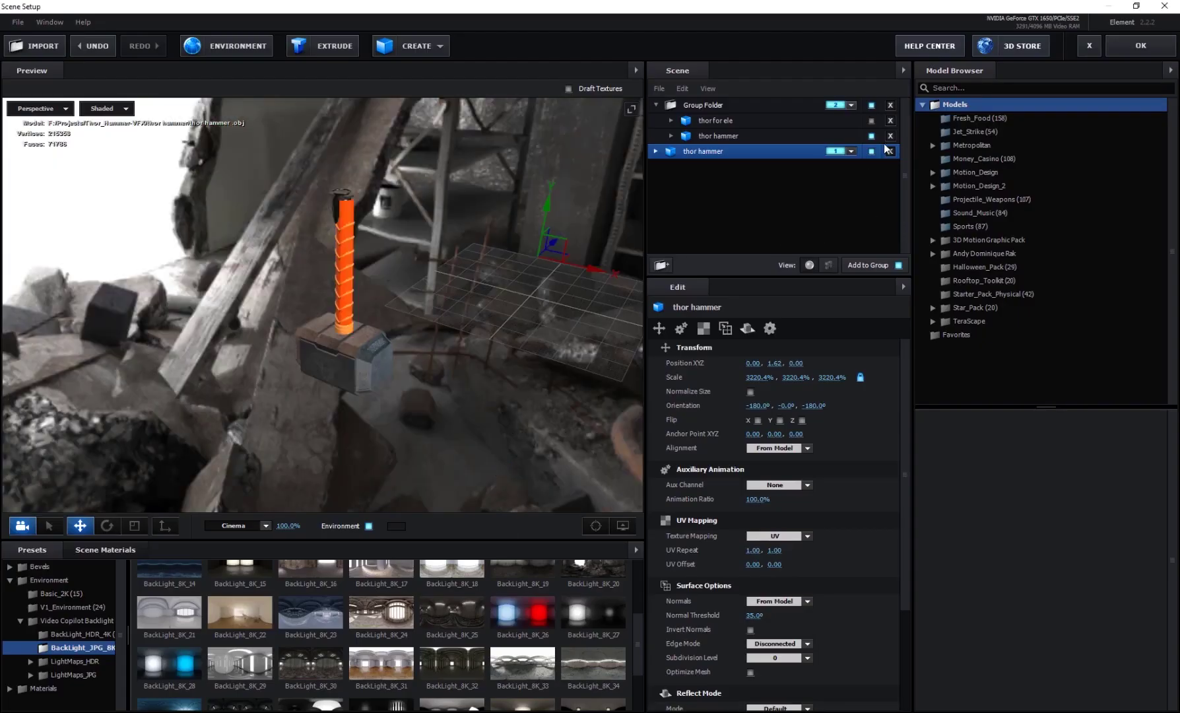
Switch back to After Effects, accept the Element scene setup, and reveal the keyframed Group 1 Position XY of White Solid 1.
{"action": "left_click", "coordinate": [1137, 48]}
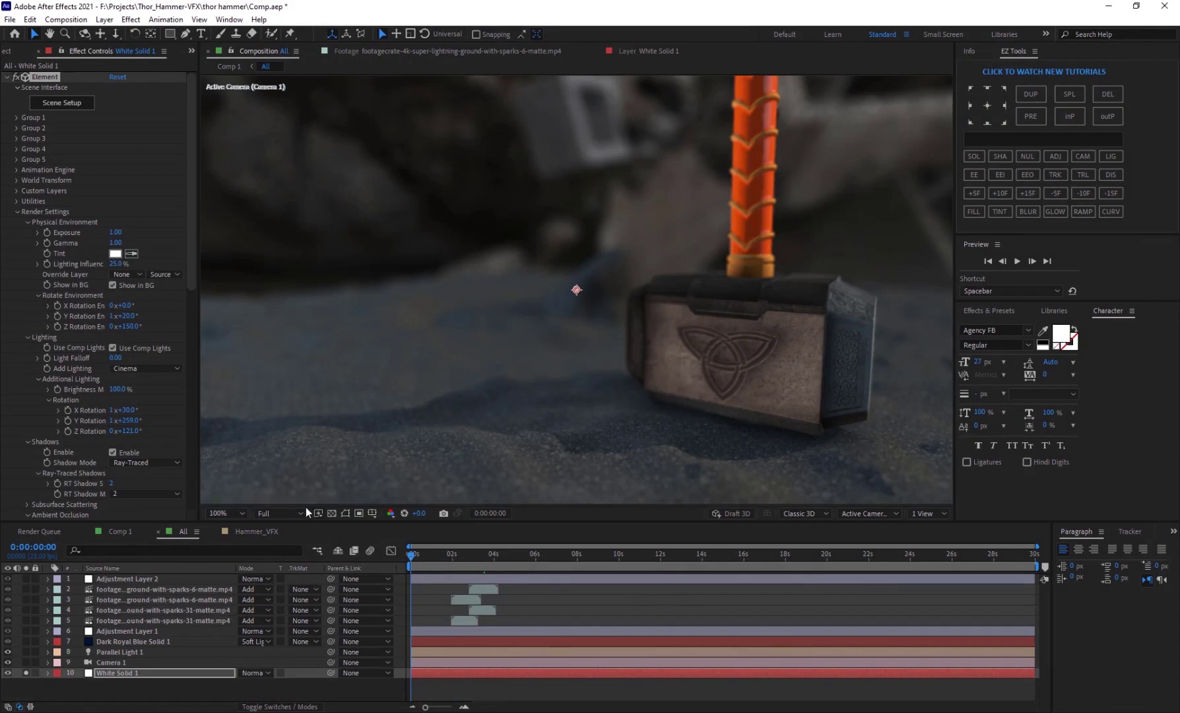
{"action": "key", "text": "u"}
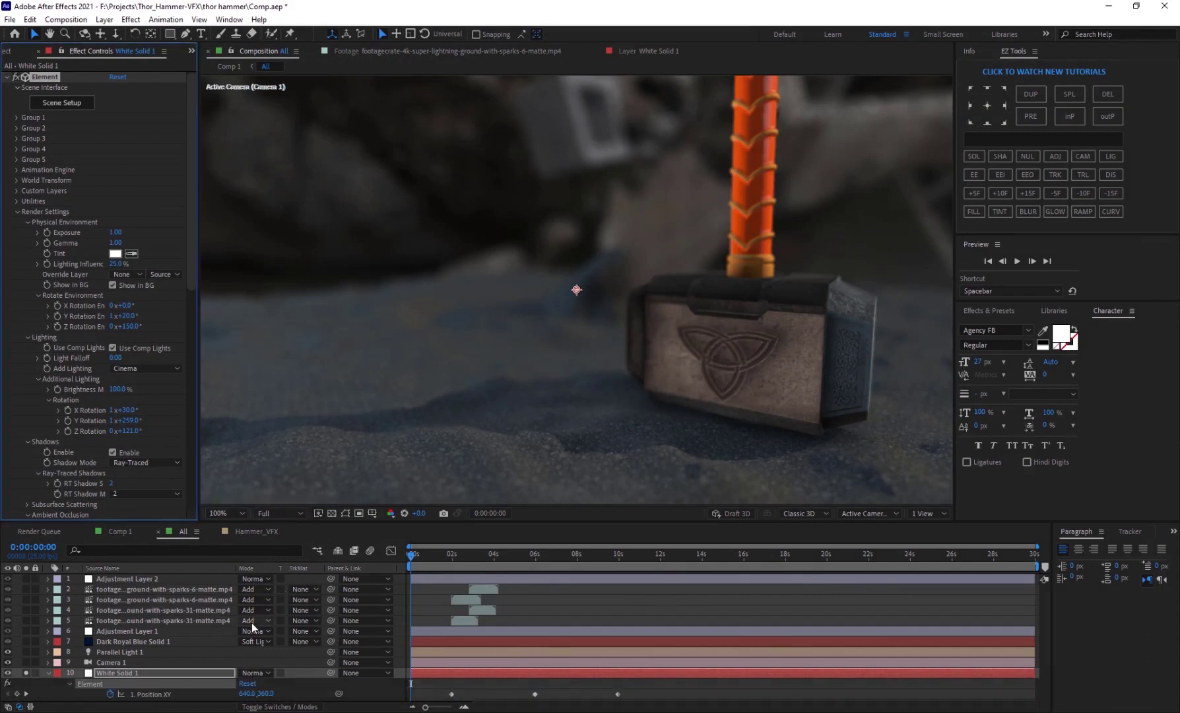
{"action": "left_click", "coordinate": [17, 121]}
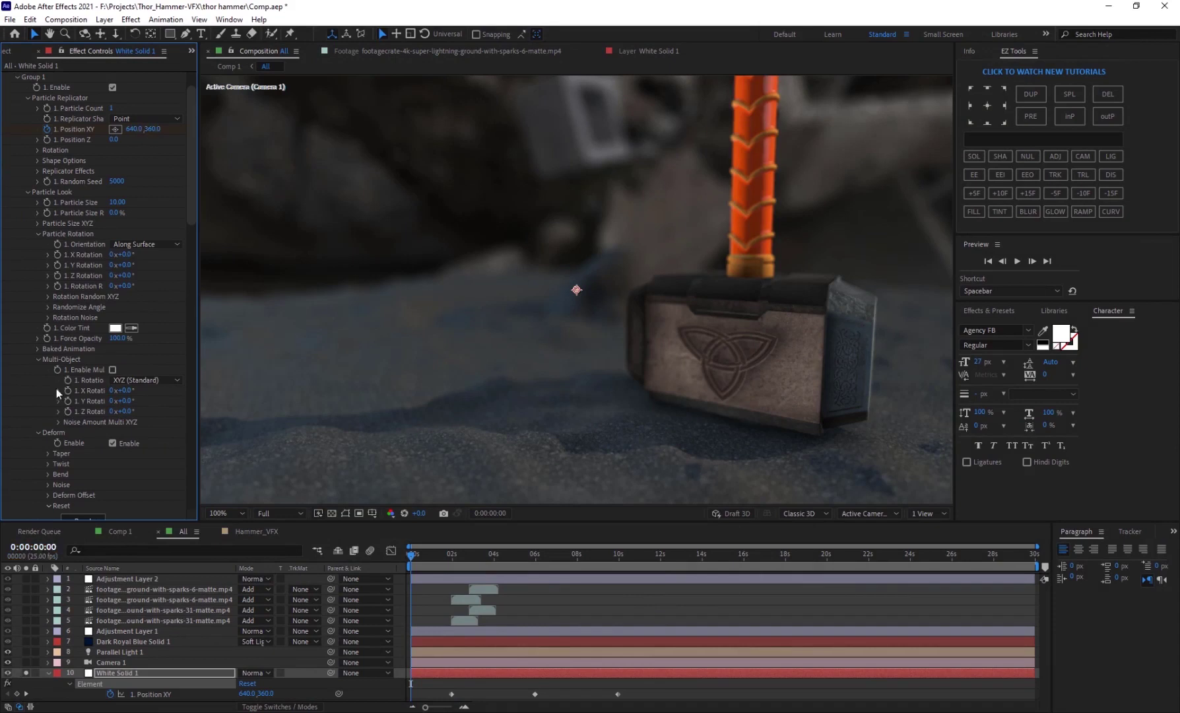
Try moving the hammer vertically with Group 1 Position XY, its keyframes removed and the preview resolution at Third, and undo these changes.
{"action": "left_click", "coordinate": [47, 129]}
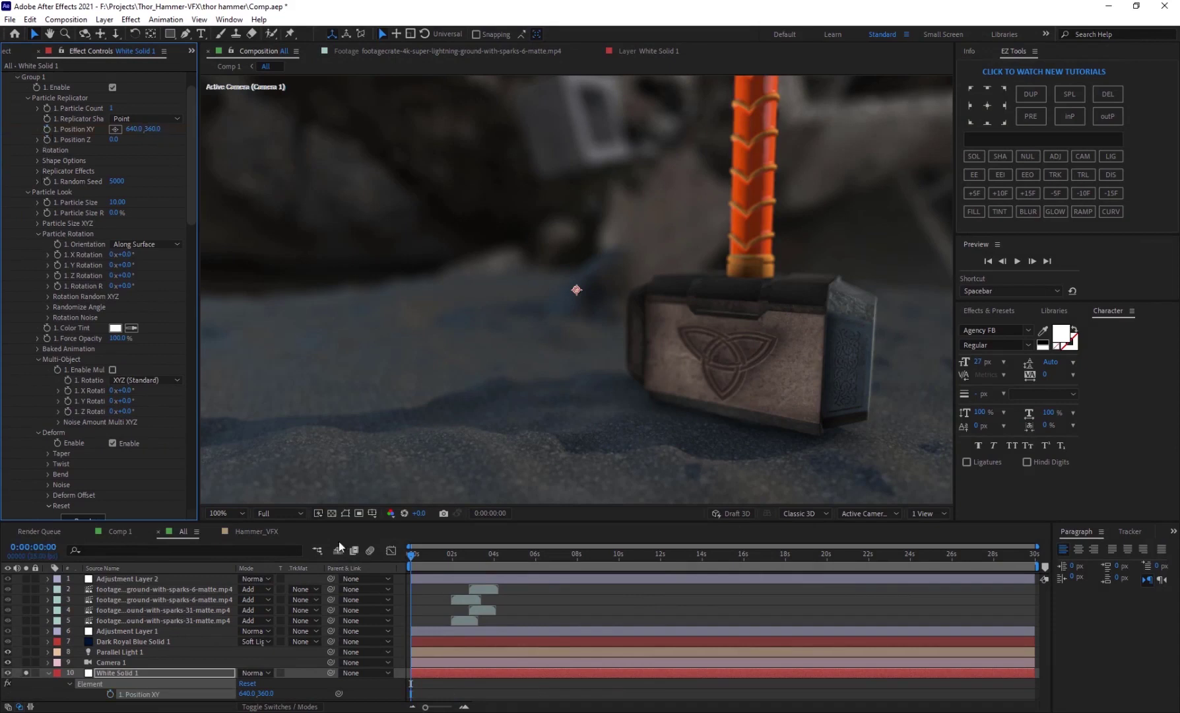
{"action": "left_click", "coordinate": [281, 513]}
{"action": "left_click", "coordinate": [284, 579]}
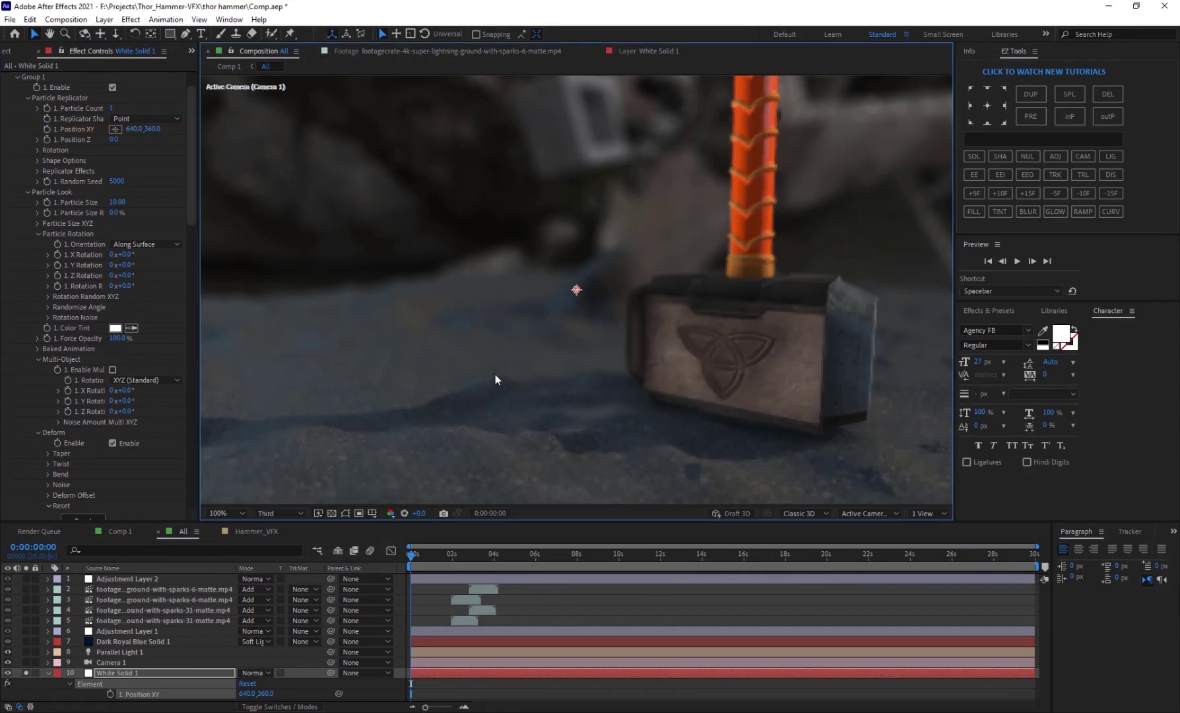
{"action": "key", "text": "comma"}
{"action": "left_click_drag", "start_coordinate": [157, 129], "coordinate": [44, 132]}
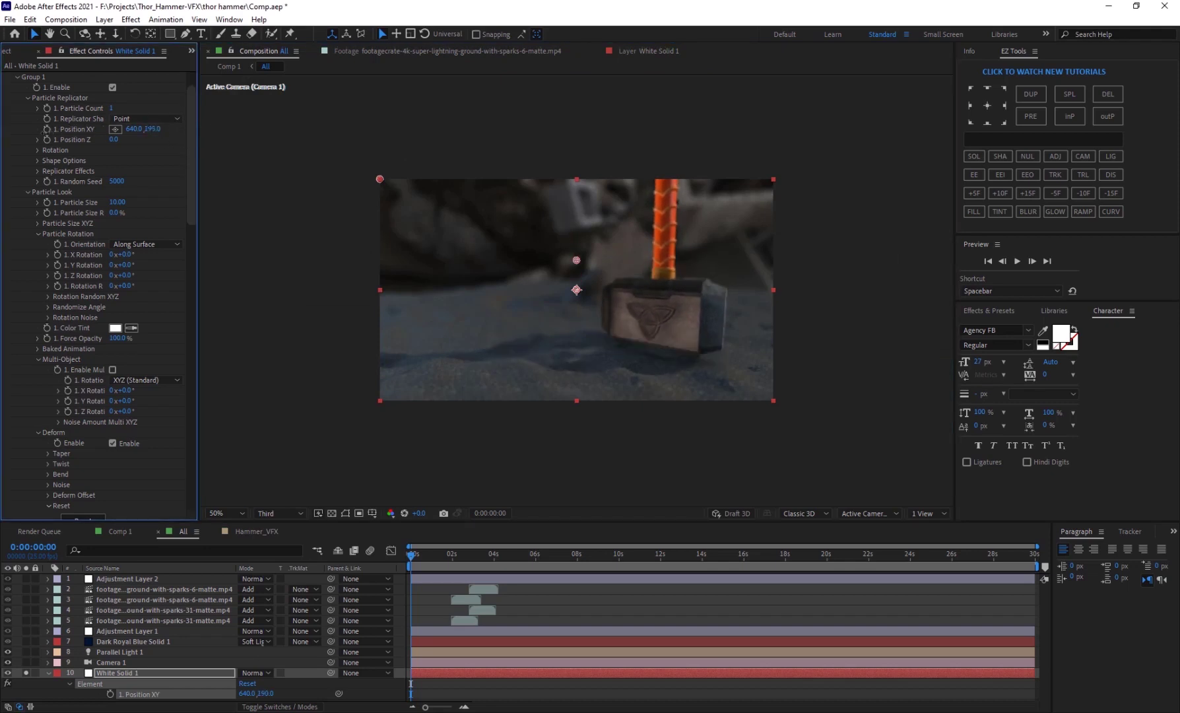
{"action": "key", "text": "ctrl+z"}
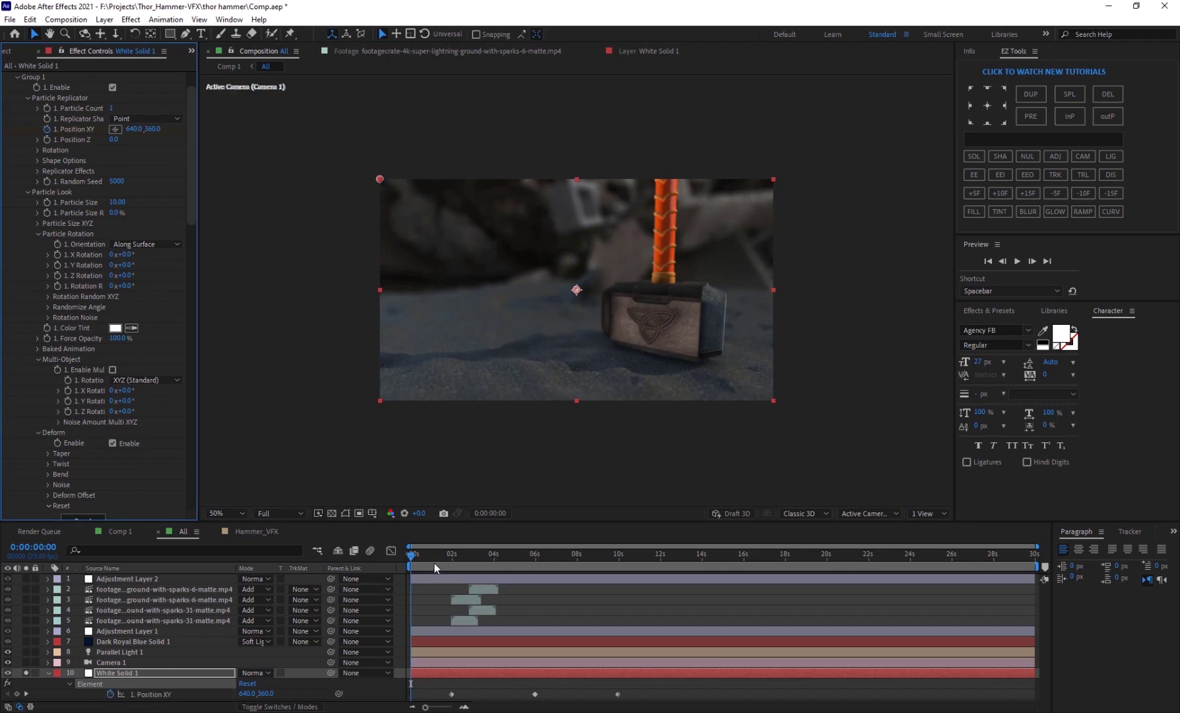
Scrub the timeline to 0:00:03:06 to review the hammer's animated position, and collapse the properties of White Solid 1.
{"action": "left_click_drag", "start_coordinate": [435, 563], "coordinate": [479, 581]}
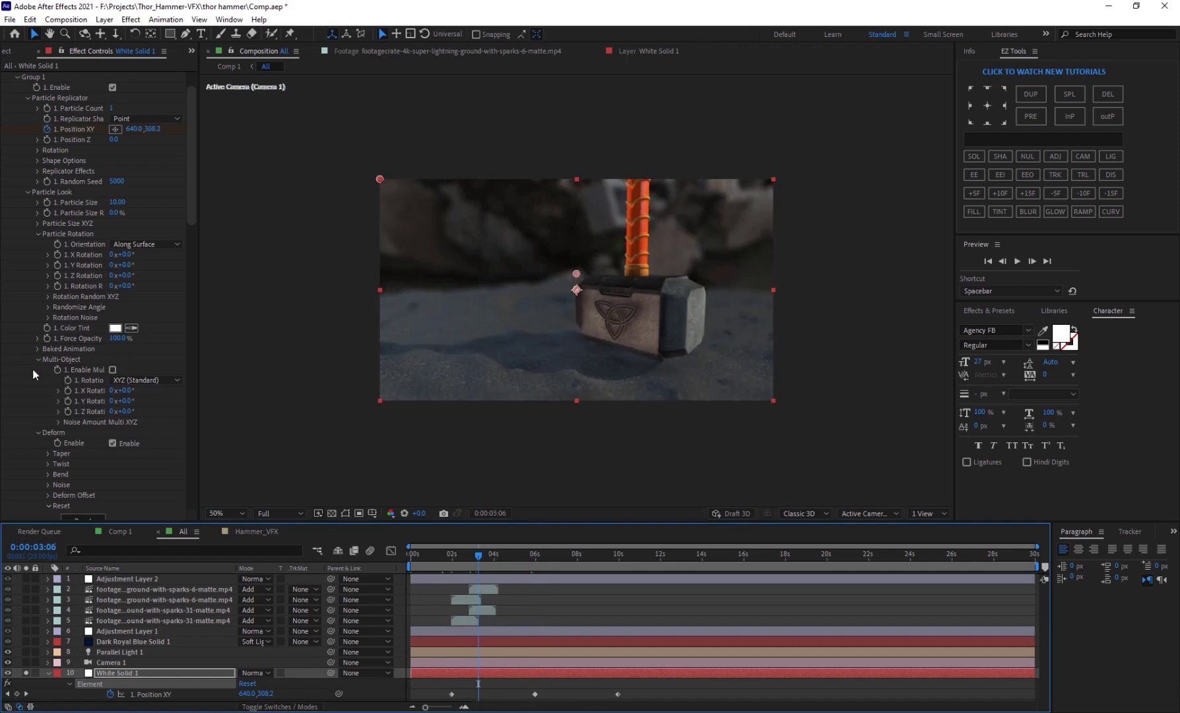
{"action": "left_click", "coordinate": [50, 672]}
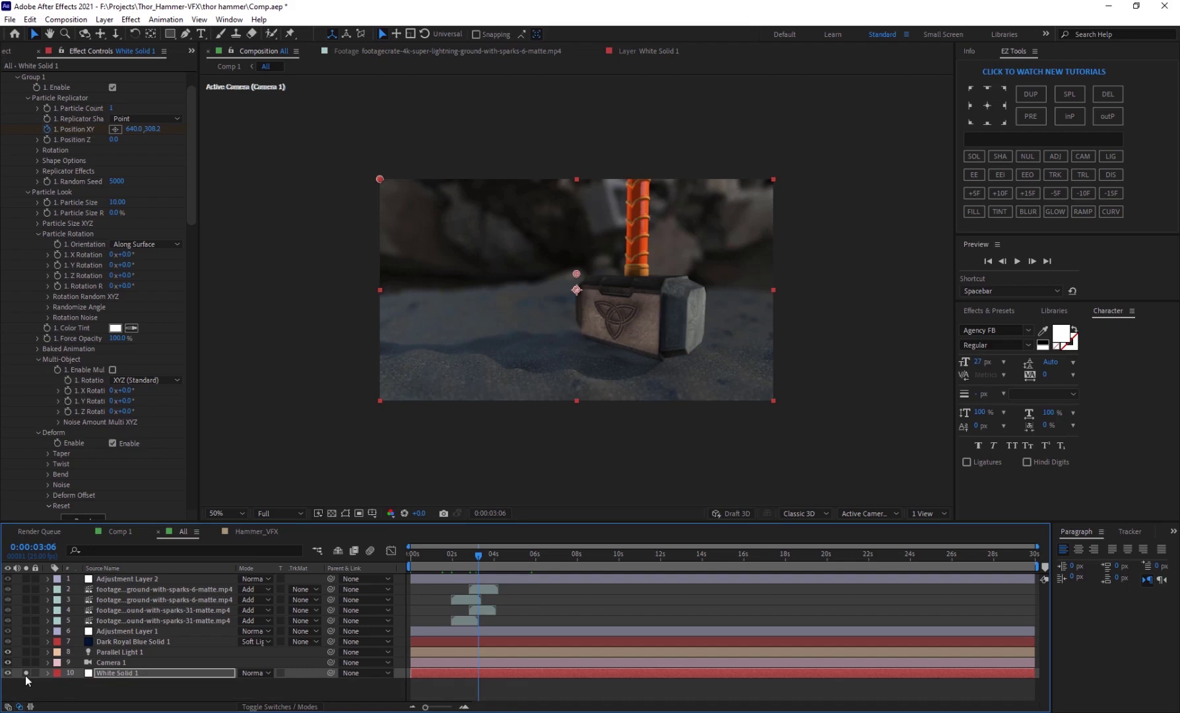
Solo Camera 1 together with White Solid 1, review the camera movement up to 0:00:02:00, and clear the solos.
{"action": "left_click", "coordinate": [25, 663]}
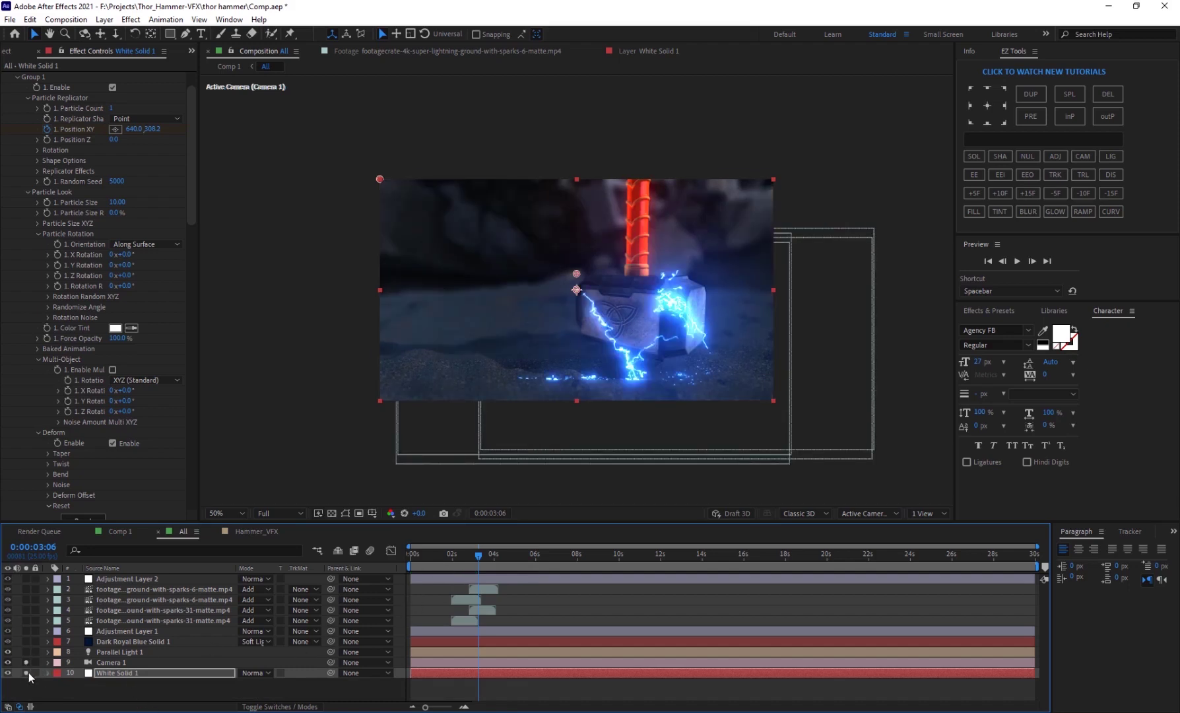
{"action": "left_click_drag", "start_coordinate": [448, 556], "coordinate": [429, 559]}
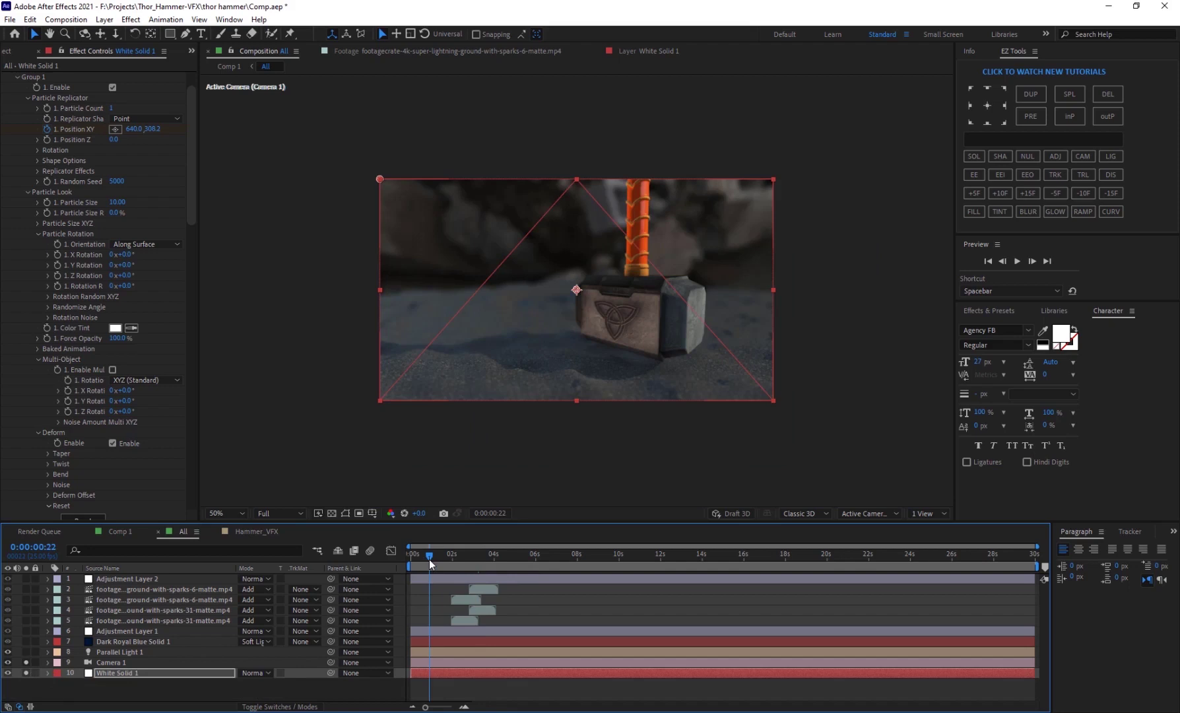
{"action": "left_click", "coordinate": [111, 662]}
{"action": "left_click_drag", "start_coordinate": [489, 558], "coordinate": [452, 553]}
{"action": "left_click", "coordinate": [56, 683]}
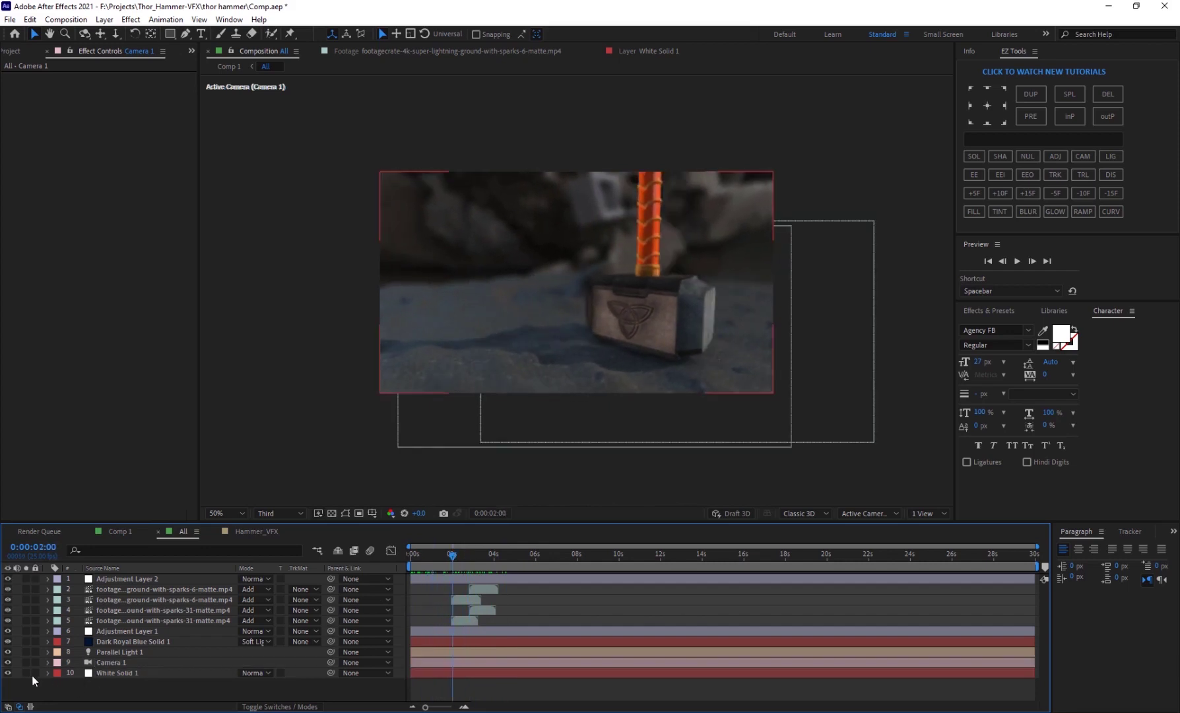
Solo Parallel Light 1 together with White Solid 1 and set the light's X position to about 12367.
{"action": "left_click", "coordinate": [100, 652]}
{"action": "left_click", "coordinate": [27, 654]}
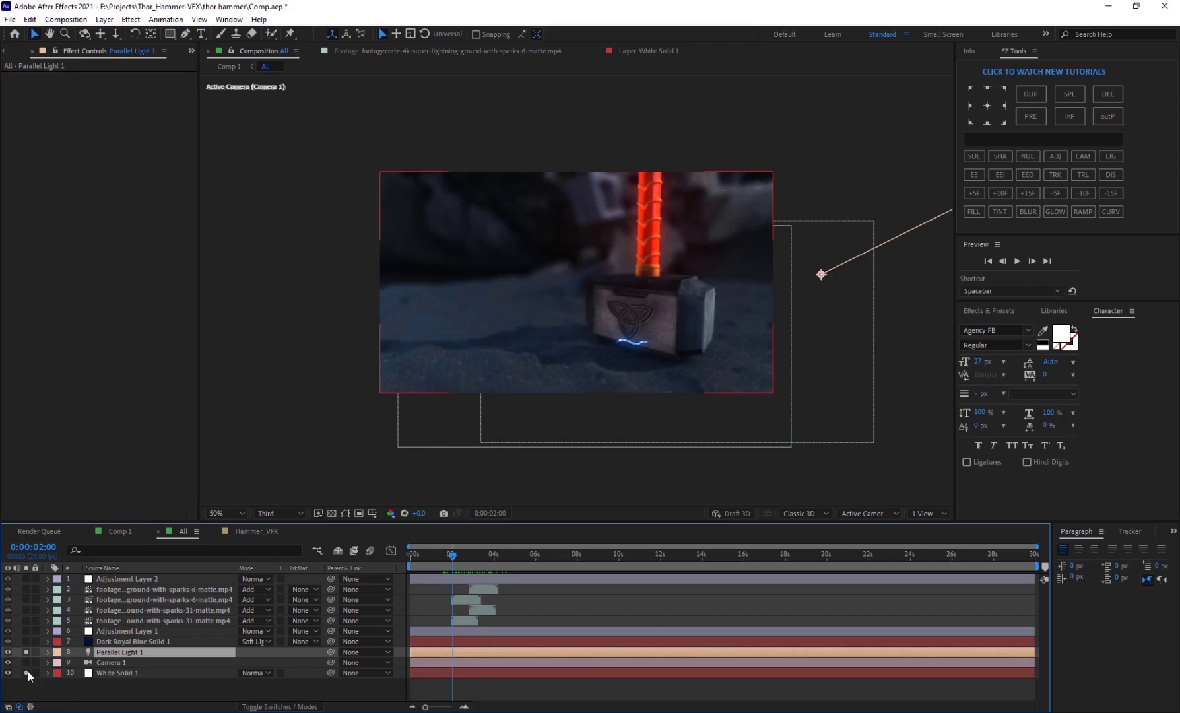
{"action": "scroll", "coordinate": [577, 290], "scroll_direction": "down", "scroll_amount": 6}
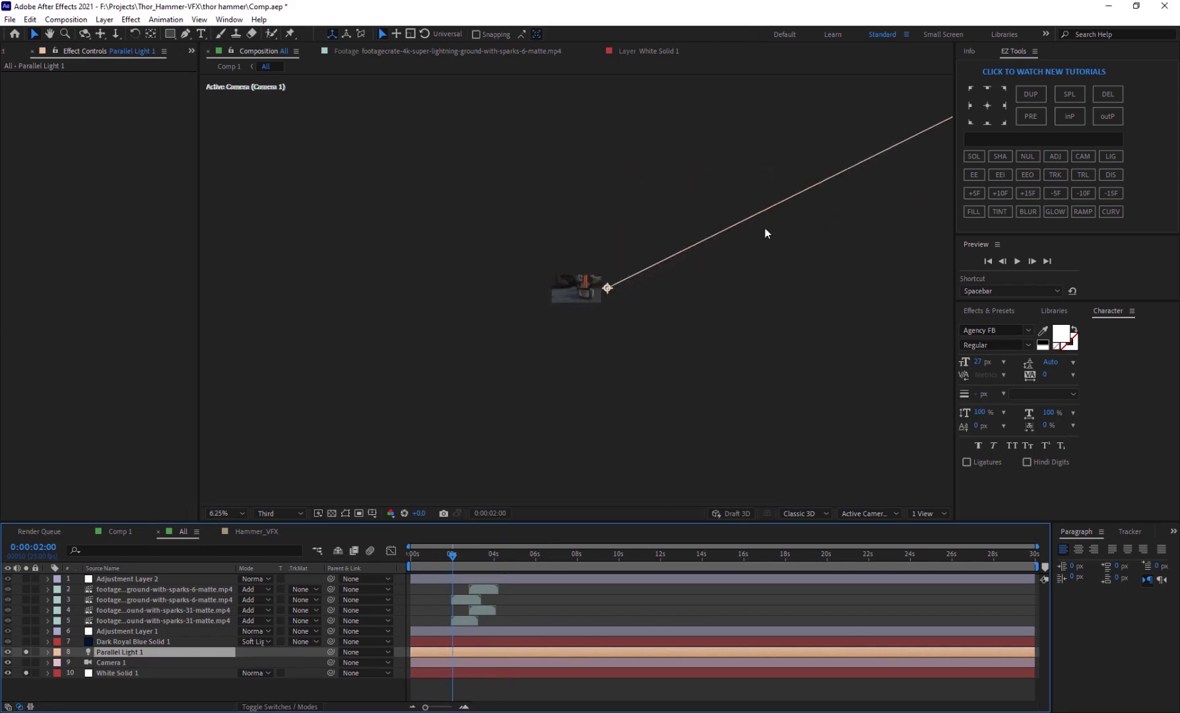
{"action": "key", "text": "slash"}
{"action": "key", "text": "p"}
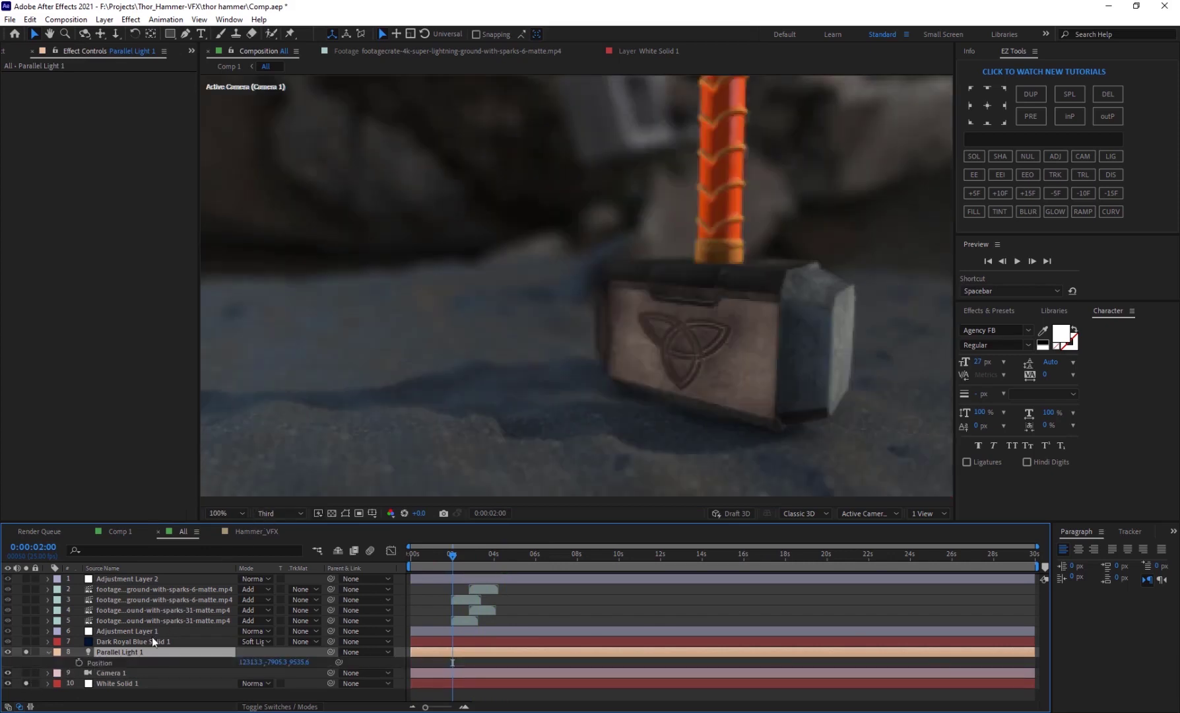
{"action": "left_click_drag", "start_coordinate": [244, 662], "coordinate": [145, 654]}
Review the colour and intensity in the Light Settings of Parallel Light 1 and accept the dialog.
{"action": "double_click", "coordinate": [124, 654]}
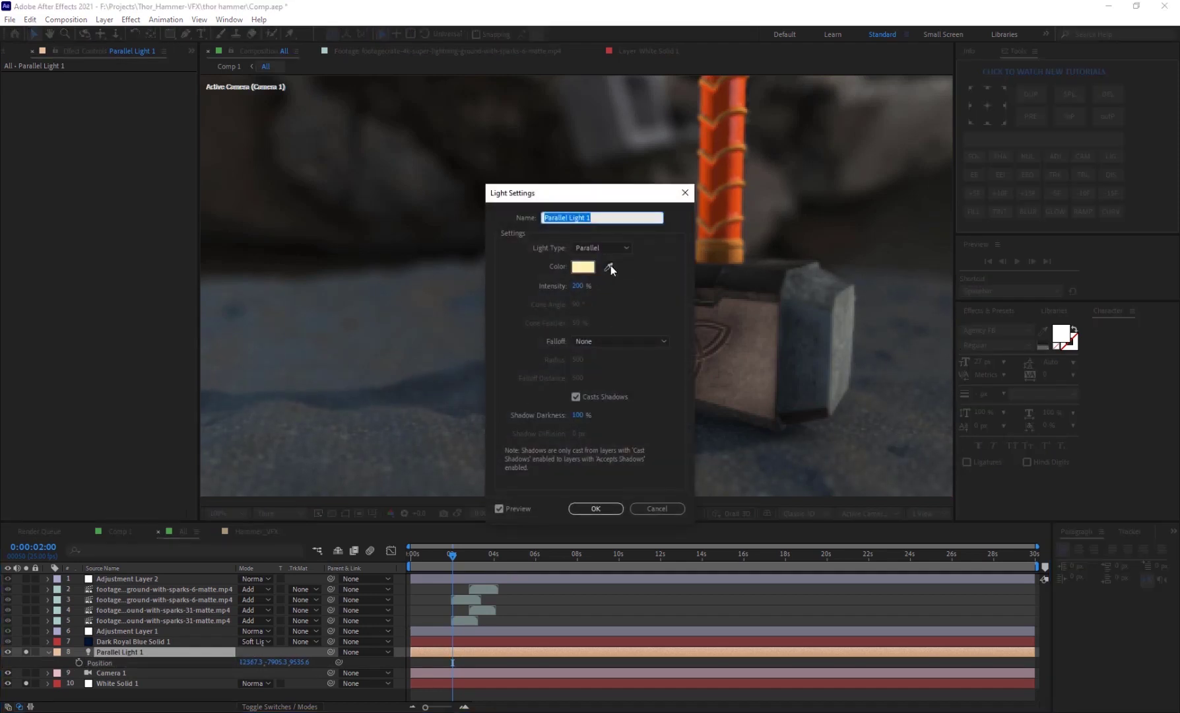
{"action": "left_click", "coordinate": [579, 268]}
{"action": "left_click", "coordinate": [752, 92]}
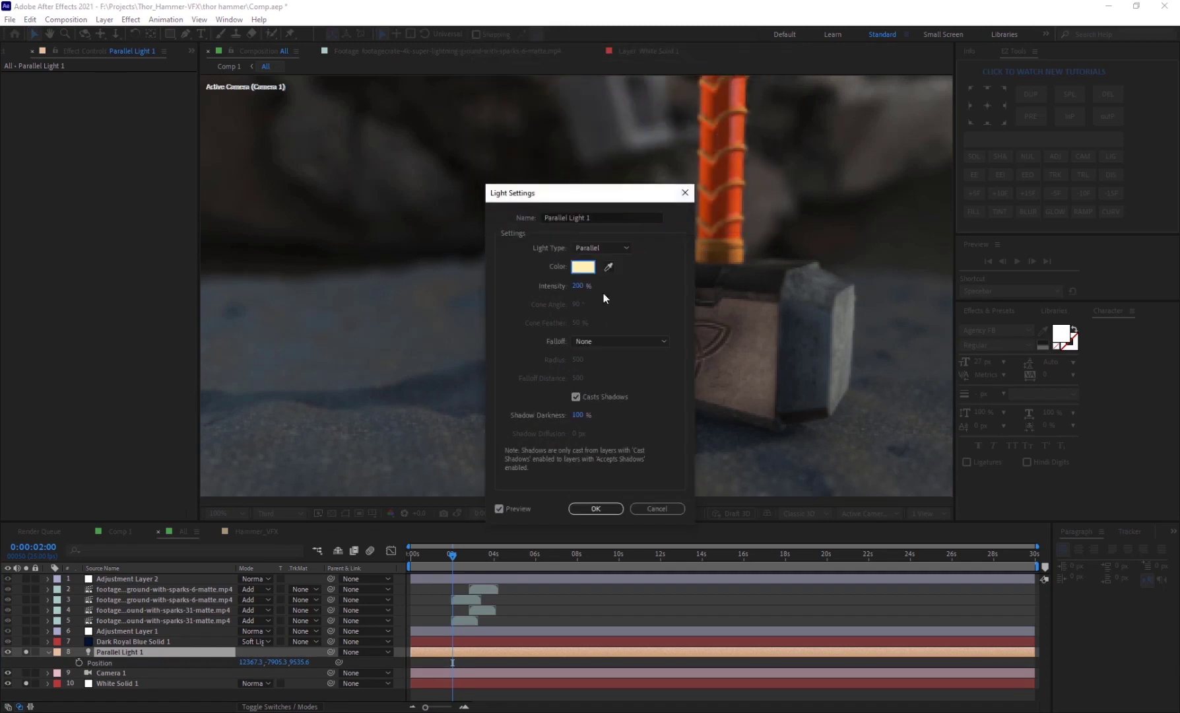
{"action": "left_click", "coordinate": [581, 509]}
Turn off Show in BG under Physical Environment in the Element render settings of White Solid 1.
{"action": "left_click", "coordinate": [140, 683]}
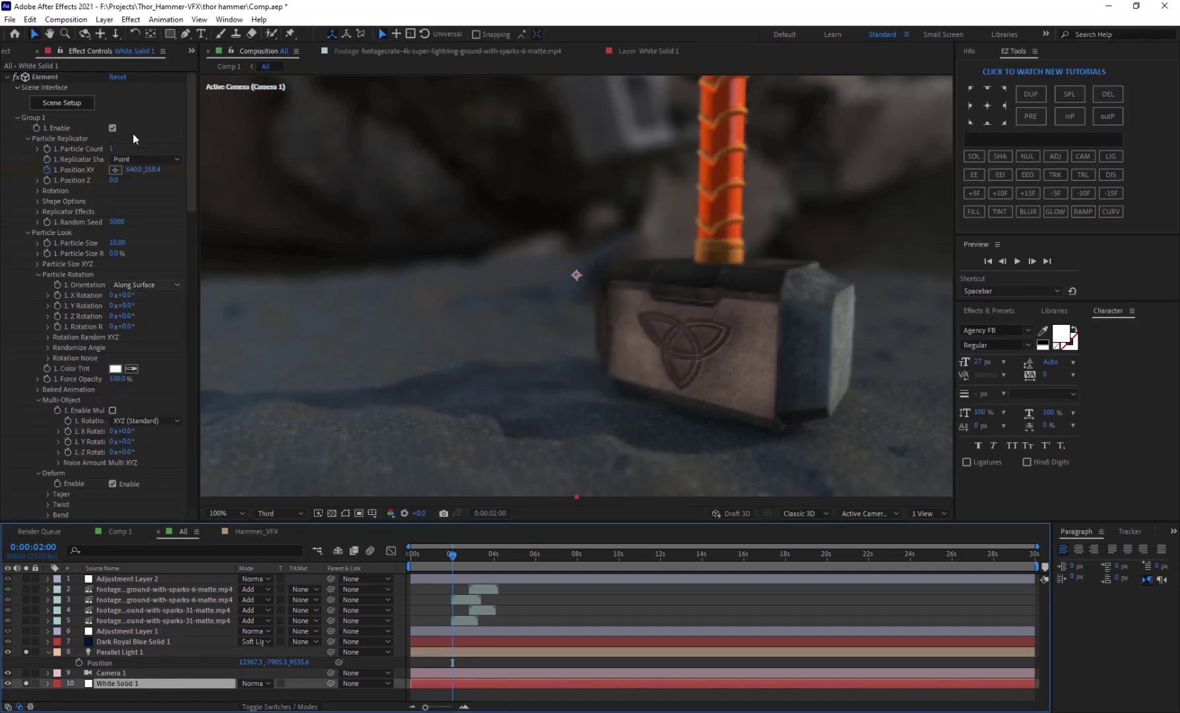
{"action": "left_click", "coordinate": [16, 118]}
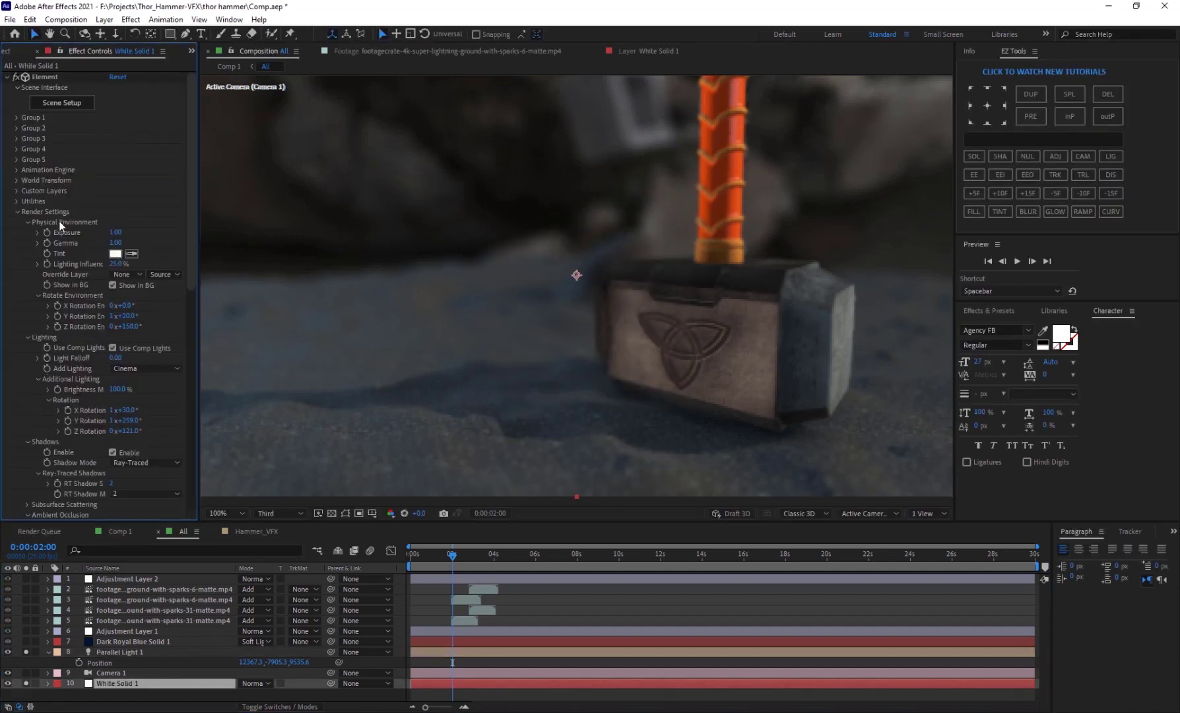
{"action": "scroll", "coordinate": [77, 264], "scroll_direction": "down", "scroll_amount": 2}
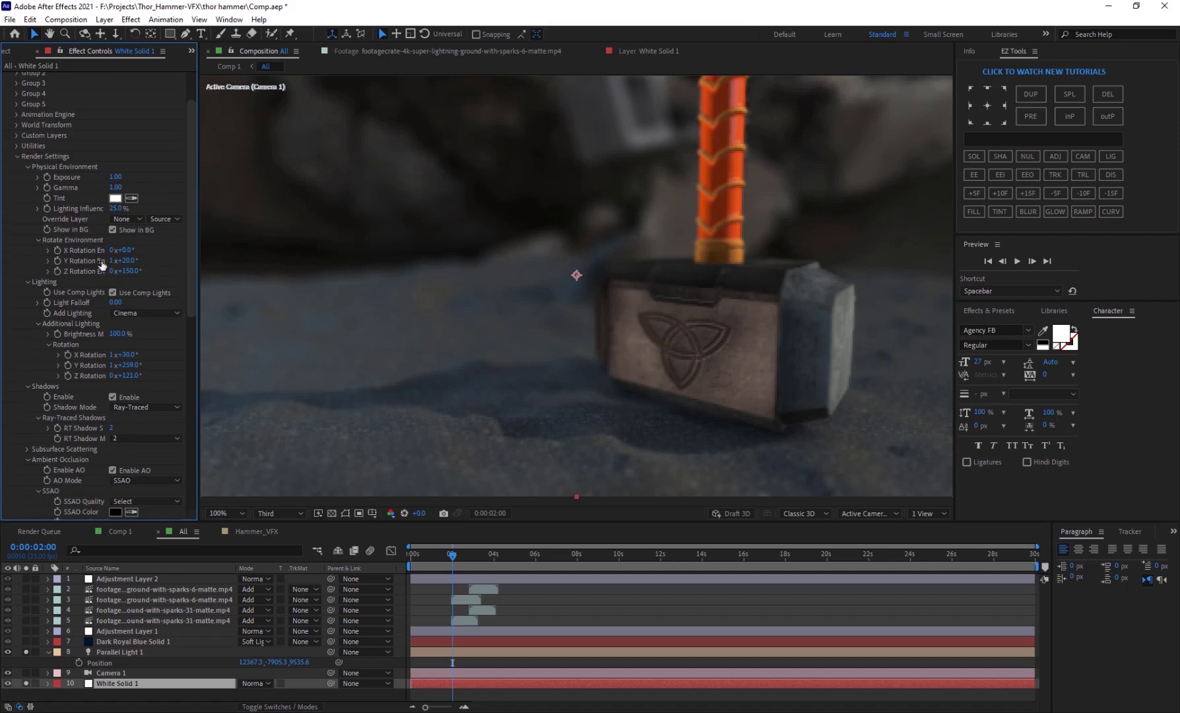
{"action": "left_click", "coordinate": [125, 231]}
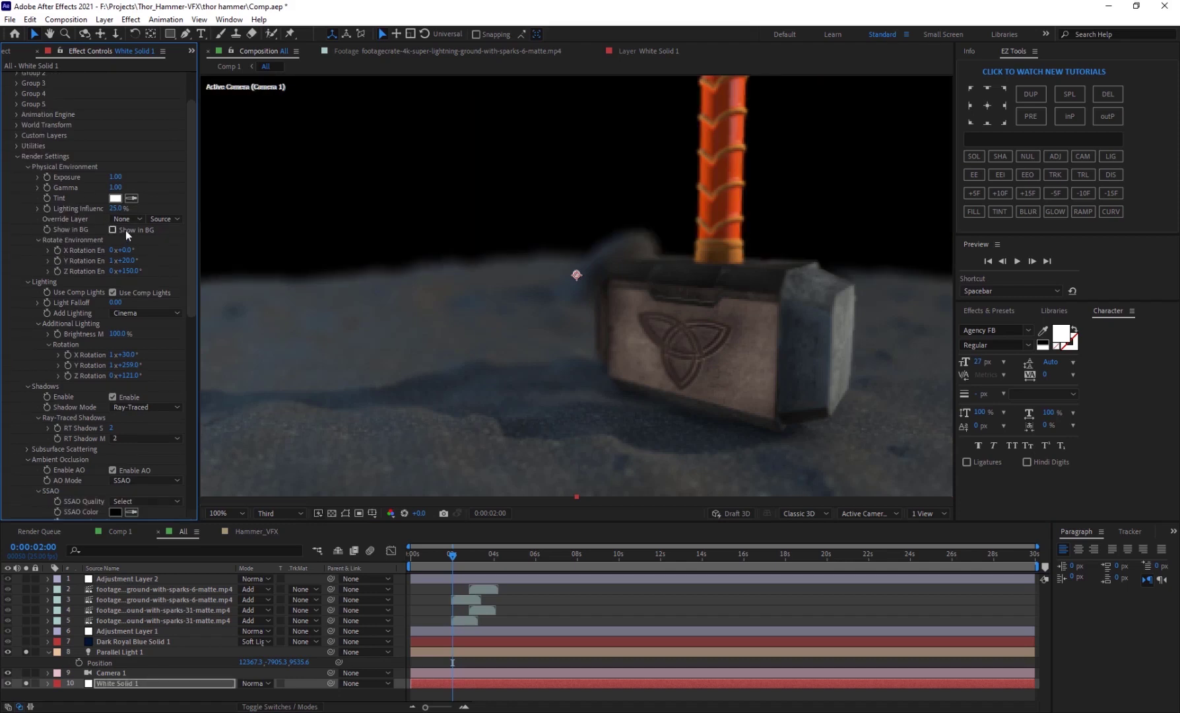
Turn Show in BG back on for White Solid 1 and reveal the Camera Options of Camera 1.
{"action": "left_click", "coordinate": [125, 230]}
{"action": "left_click", "coordinate": [116, 672]}
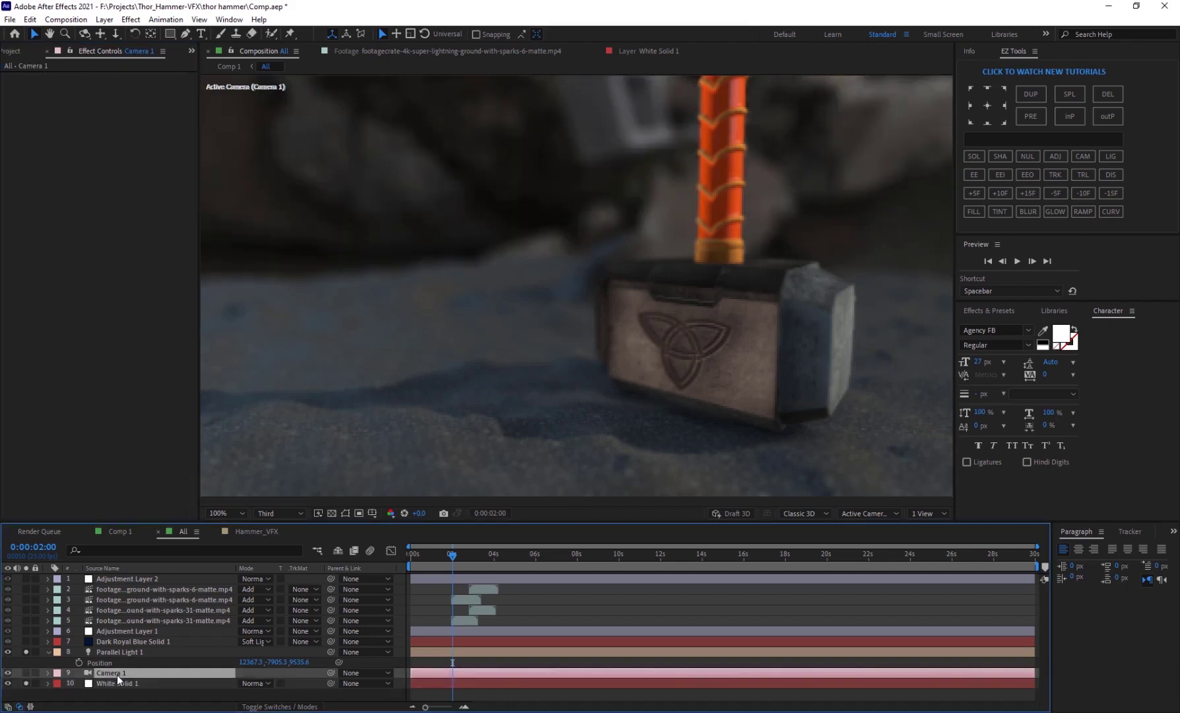
{"action": "key", "text": "a"}
{"action": "key", "text": "a"}
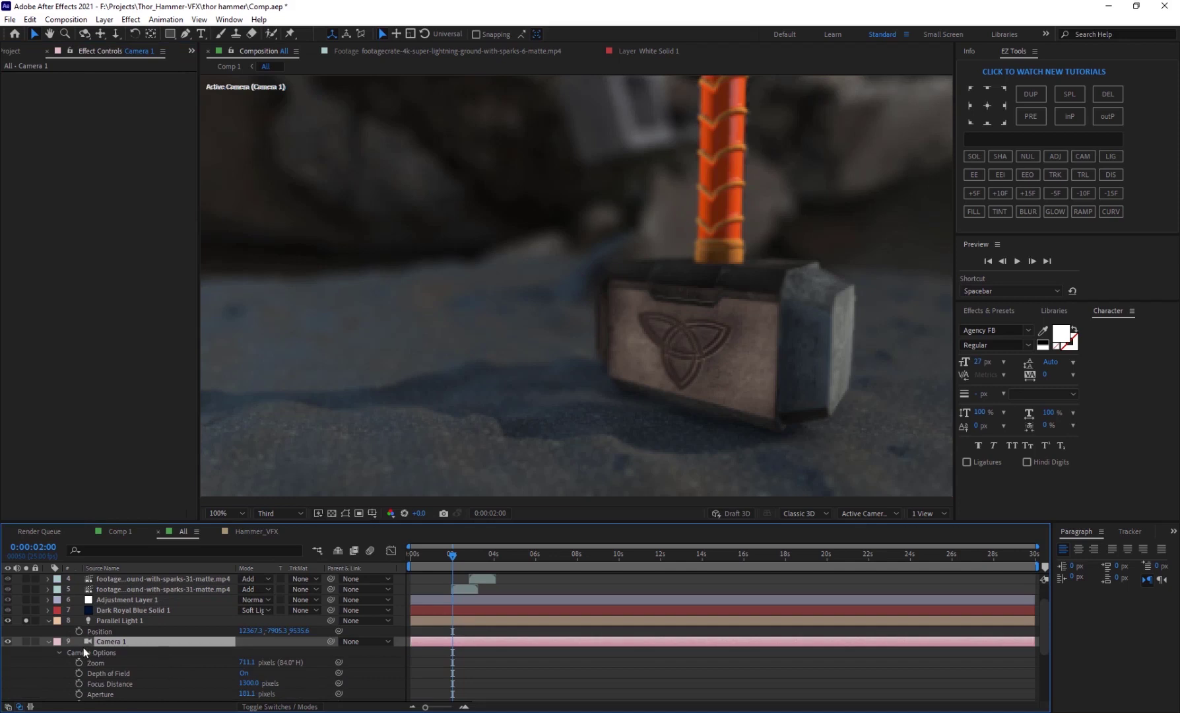
{"action": "scroll", "coordinate": [130, 663], "scroll_direction": "down", "scroll_amount": 2}
{"action": "left_click", "coordinate": [120, 644]}
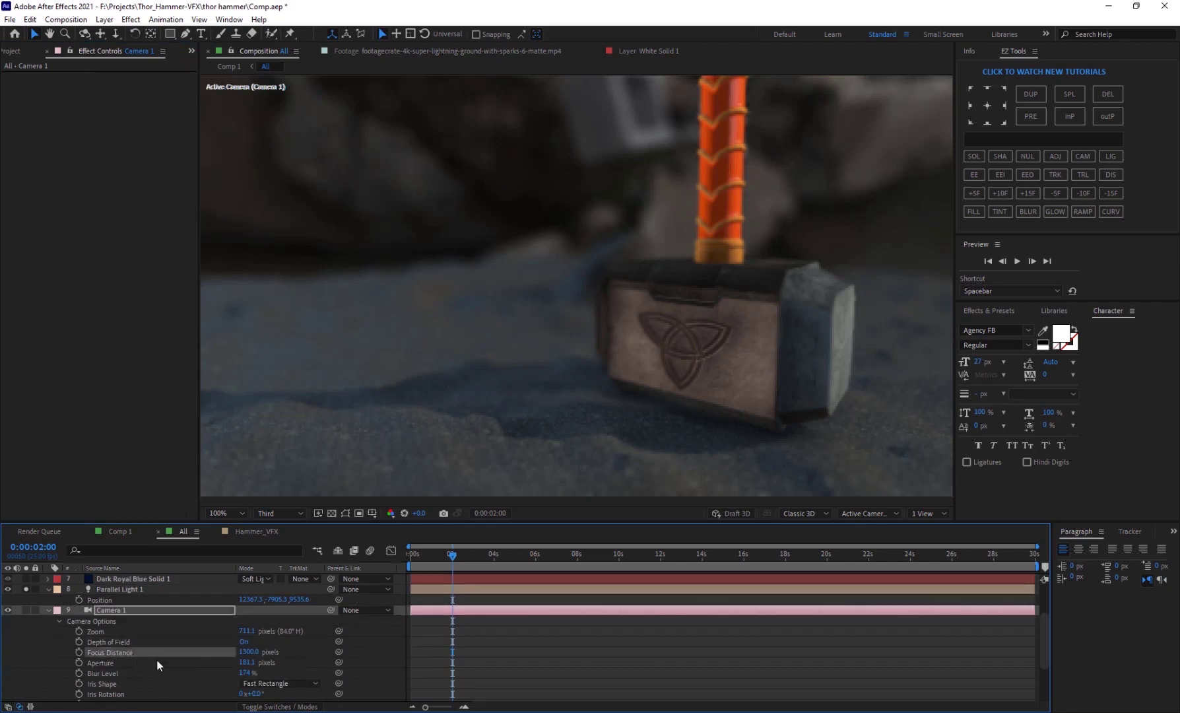
Compare the shot with Camera 1's Depth of Field off and on, leaving it on.
{"action": "left_click", "coordinate": [243, 642]}
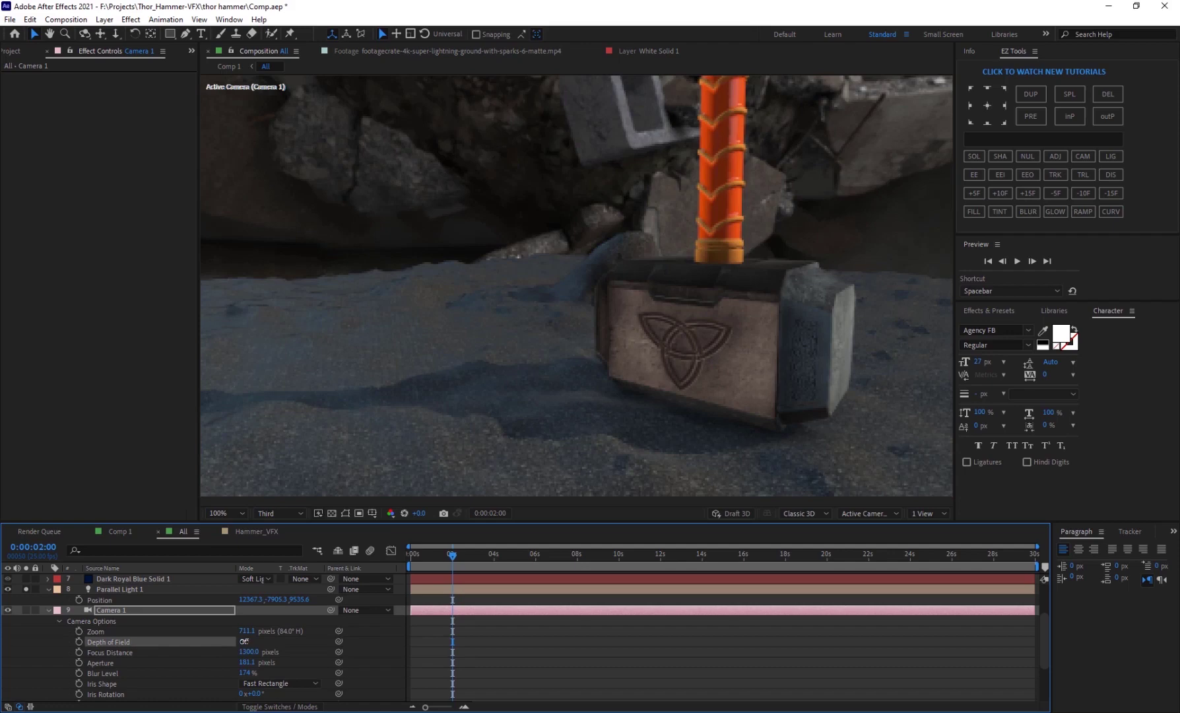
{"action": "scroll", "coordinate": [540, 304], "scroll_direction": "down", "scroll_amount": 4}
{"action": "scroll", "coordinate": [543, 291], "scroll_direction": "up", "scroll_amount": 6}
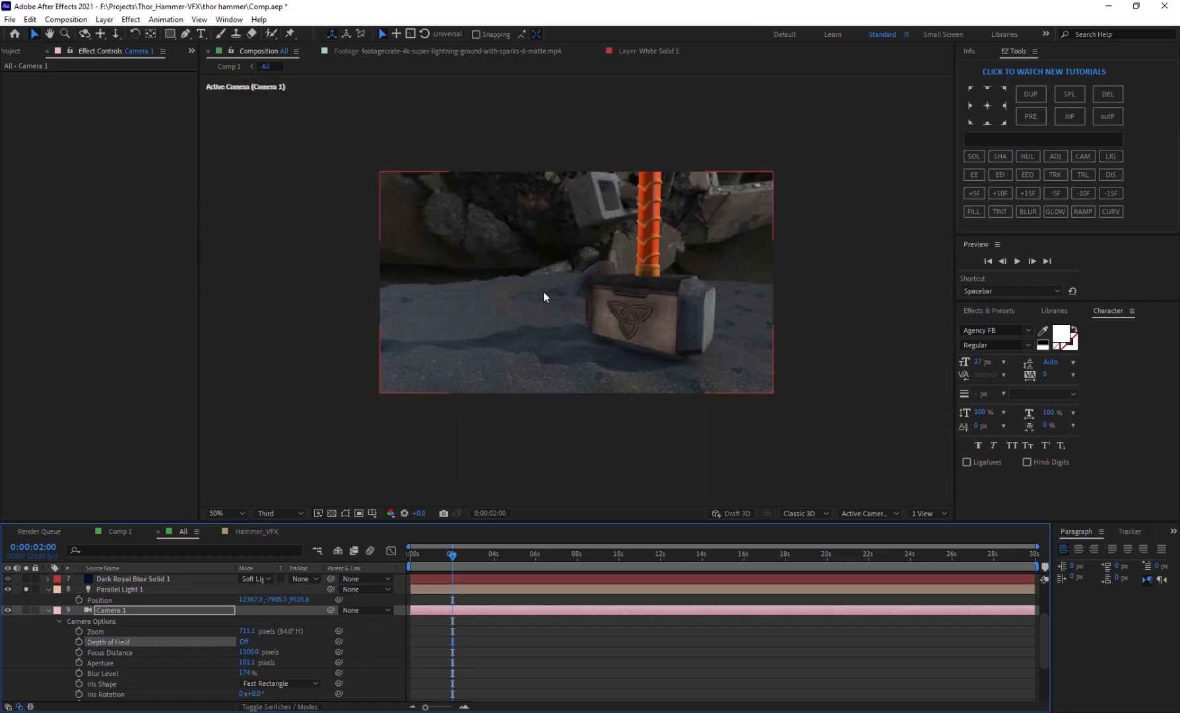
{"action": "scroll", "coordinate": [528, 287], "scroll_direction": "down", "scroll_amount": 1}
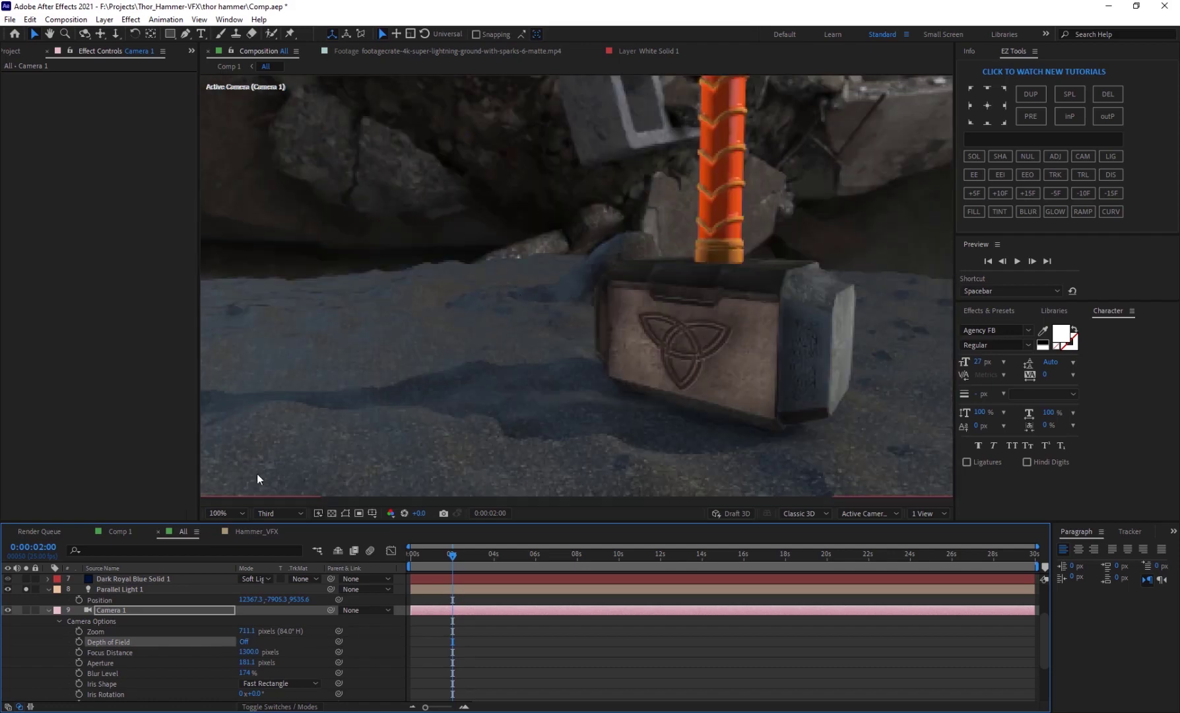
{"action": "left_click", "coordinate": [242, 642]}
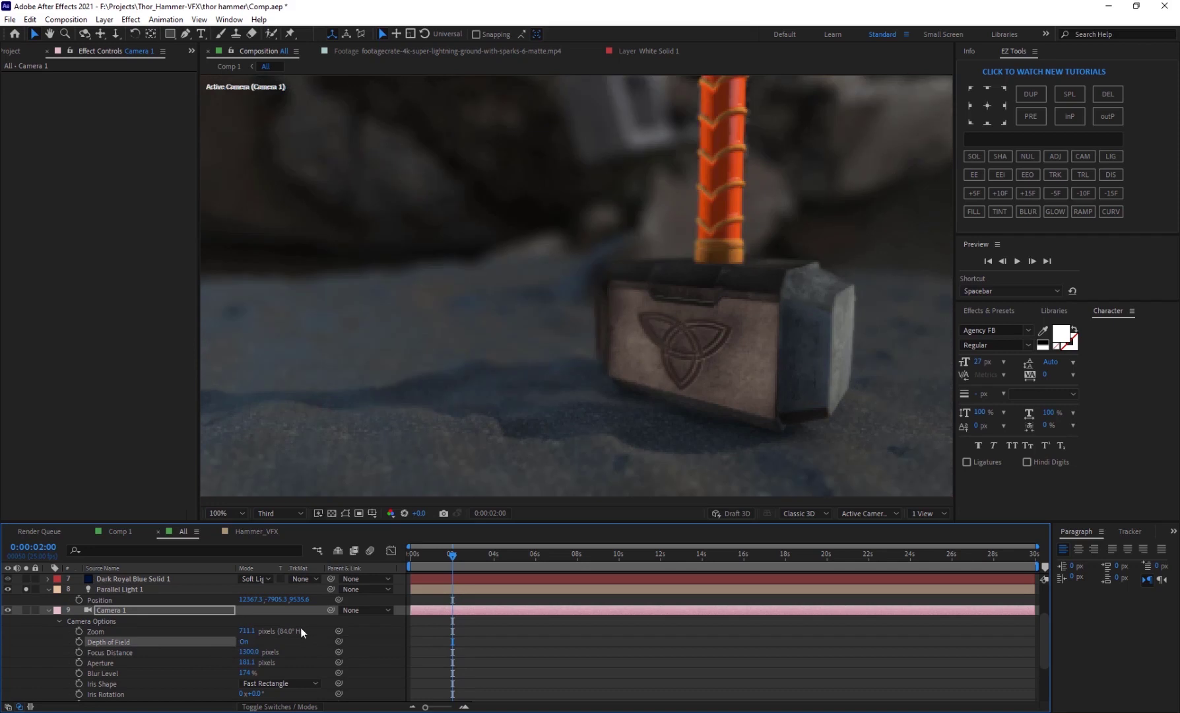
{"action": "scroll", "coordinate": [505, 294], "scroll_direction": "down", "scroll_amount": 1}
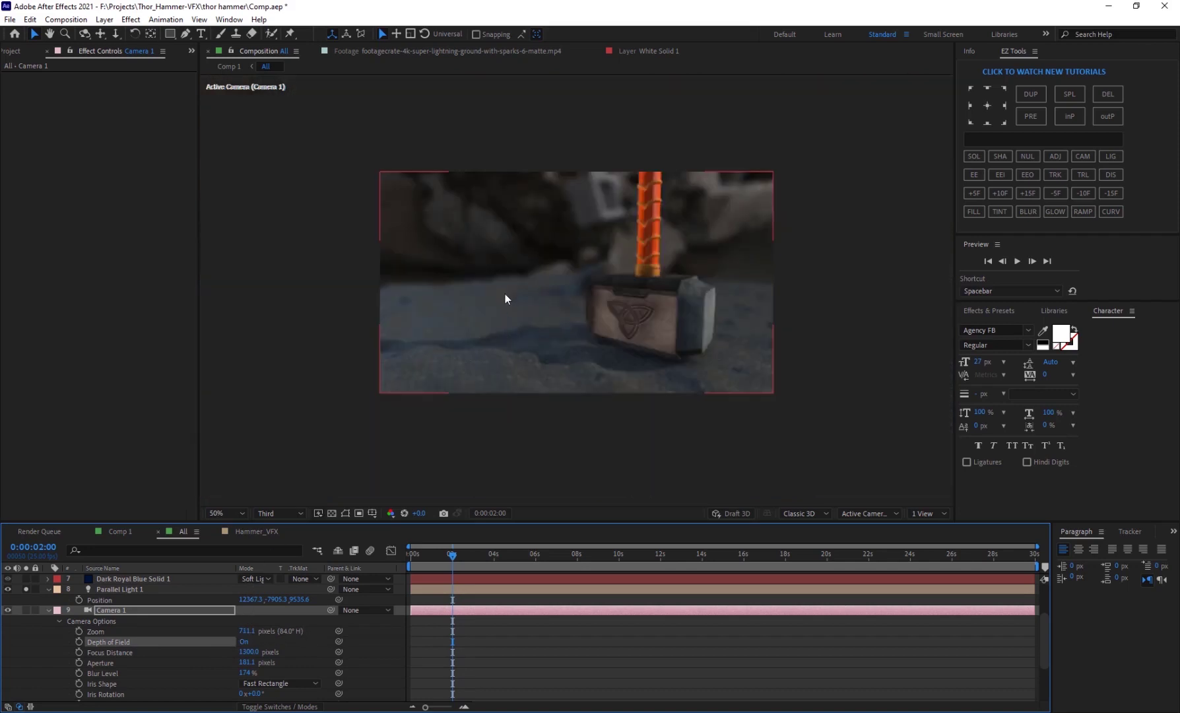
{"action": "scroll", "coordinate": [504, 291], "scroll_direction": "up", "scroll_amount": 1}
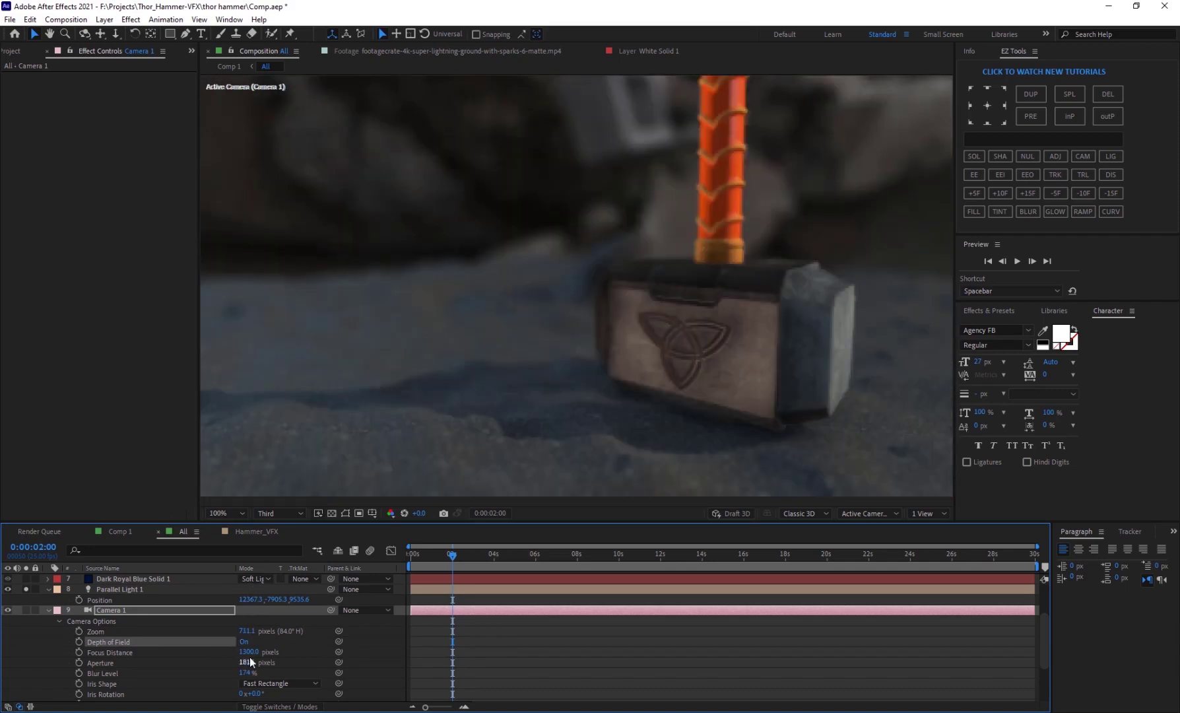
Set Camera 1's Focus Distance to about 1377 pixels and Aperture to about 209 pixels, and collapse its options.
{"action": "left_click_drag", "start_coordinate": [249, 652], "coordinate": [203, 658]}
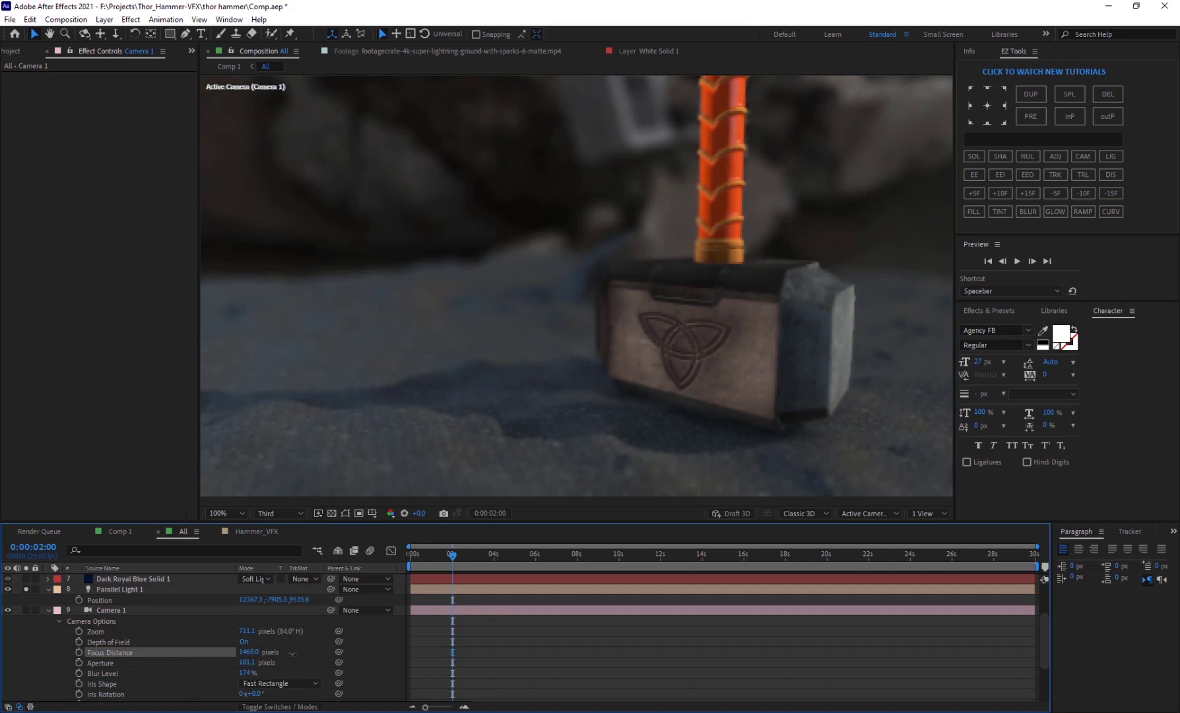
{"action": "left_click_drag", "start_coordinate": [235, 658], "coordinate": [276, 668]}
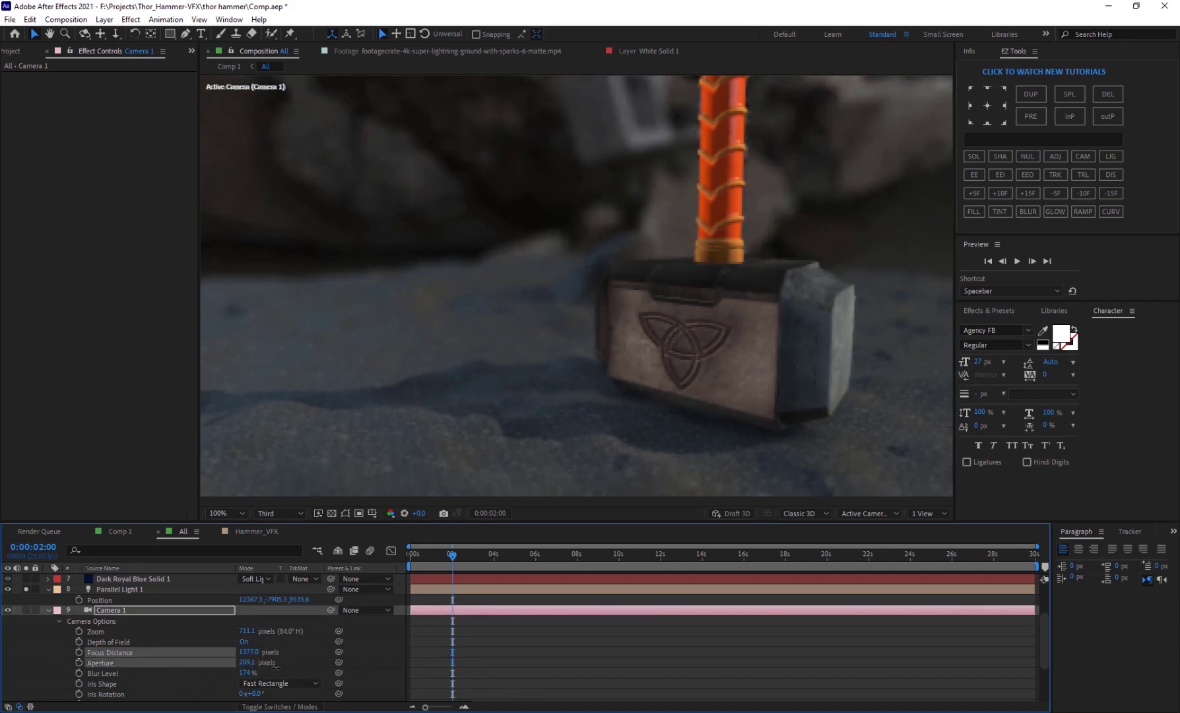
{"action": "left_click", "coordinate": [49, 610]}
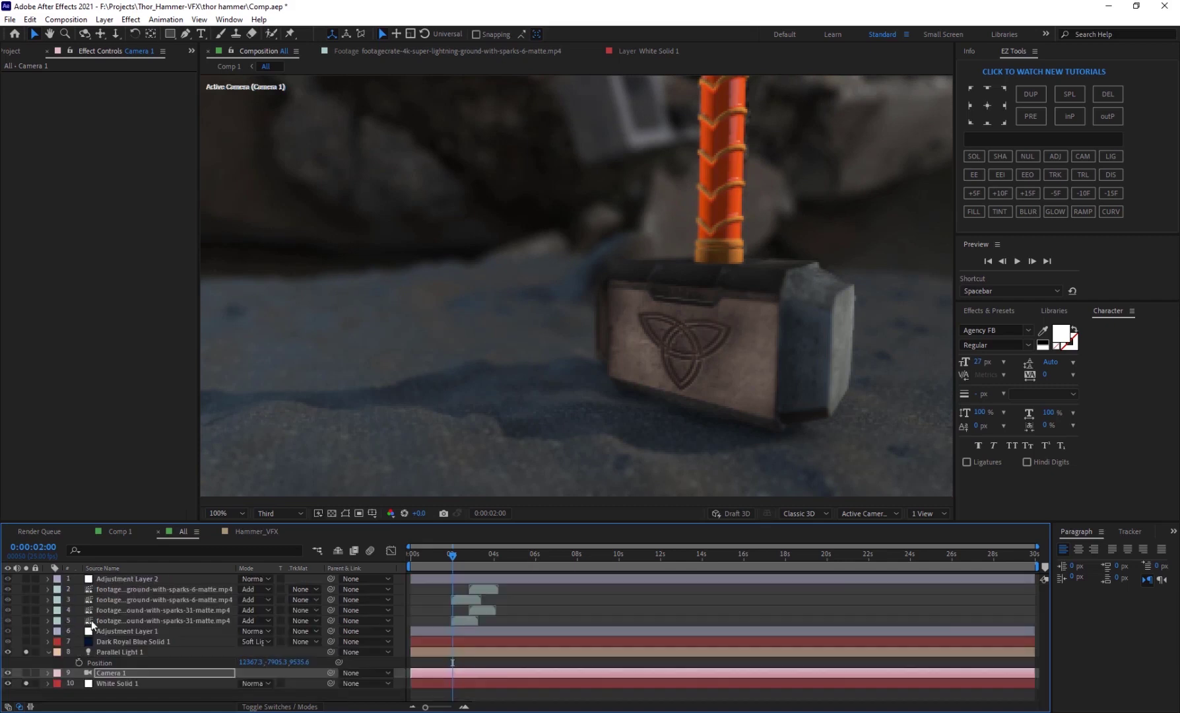
Compare the render with Shadows disabled and enabled in the Element settings of White Solid 1.
{"action": "left_click", "coordinate": [130, 682]}
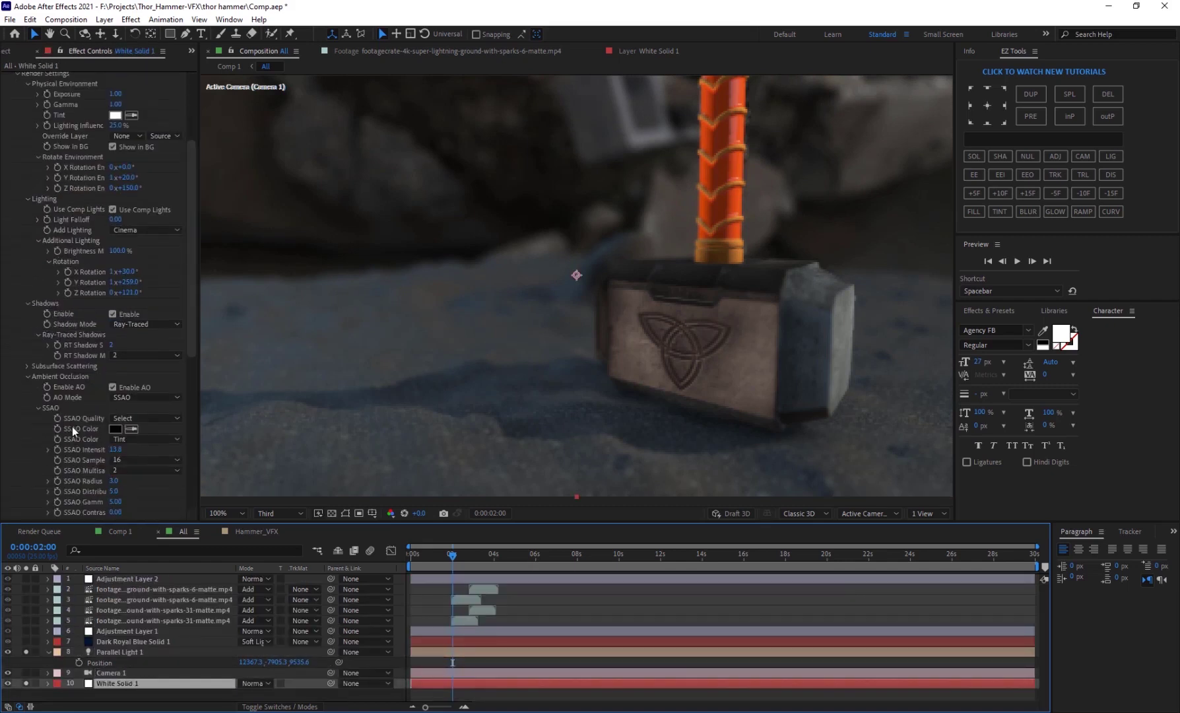
{"action": "left_click", "coordinate": [112, 314]}
{"action": "left_click", "coordinate": [113, 314]}
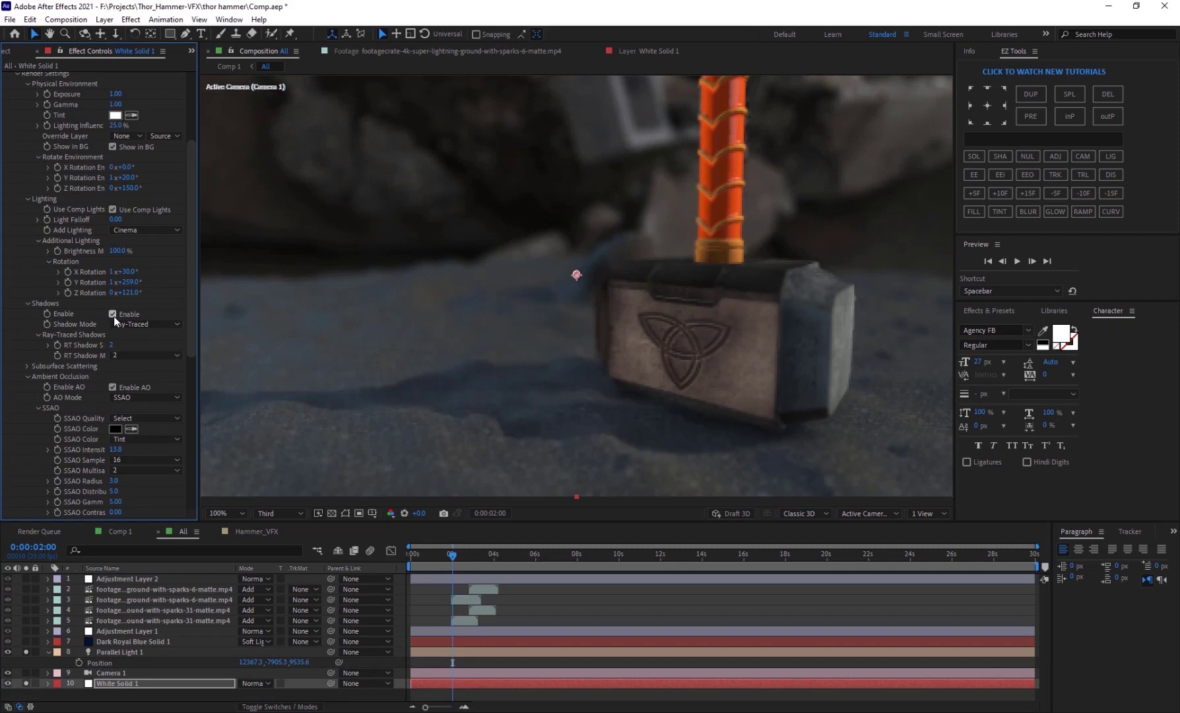
{"action": "scroll", "coordinate": [79, 324], "scroll_direction": "down", "scroll_amount": 2}
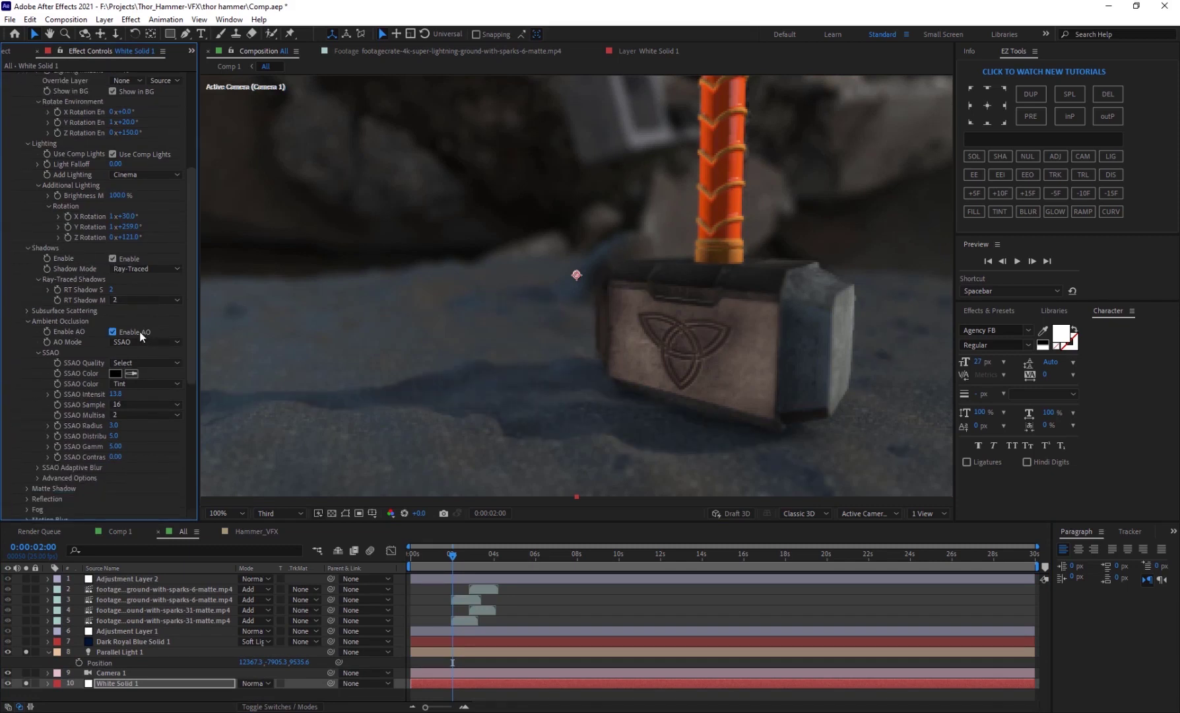
Compare the render with Ambient Occlusion off and on, and examine the SSAO Intensity and Radius values.
{"action": "left_click", "coordinate": [139, 331]}
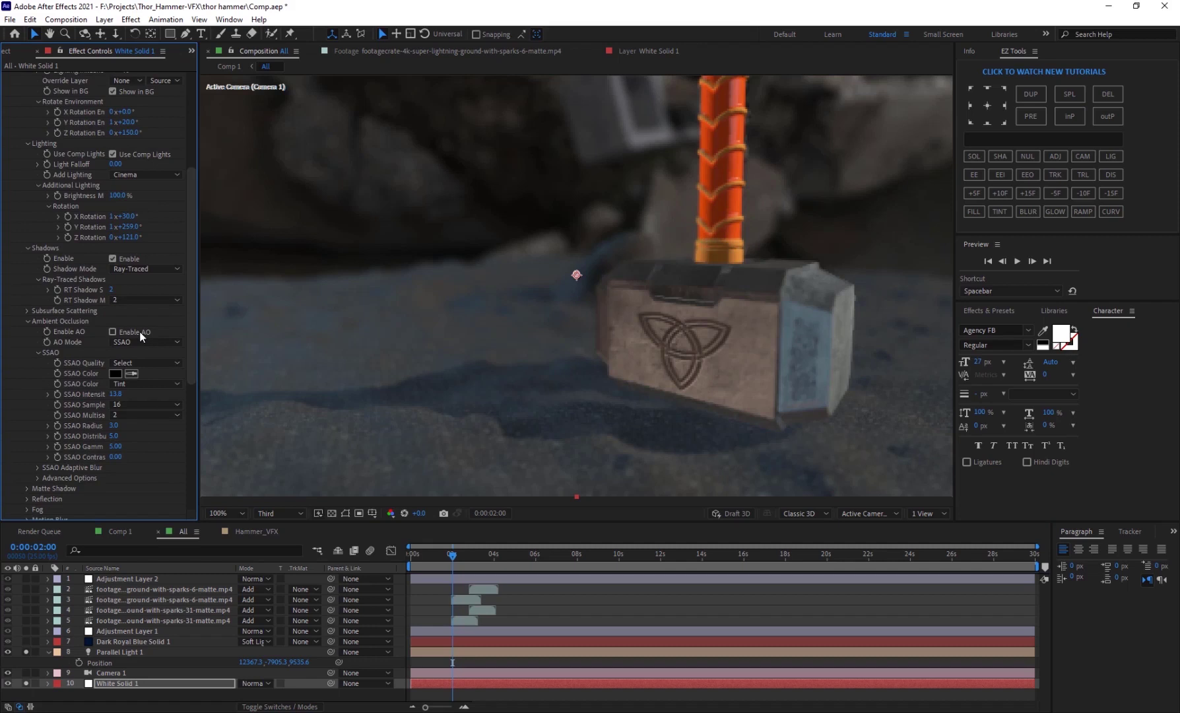
{"action": "left_click", "coordinate": [117, 395]}
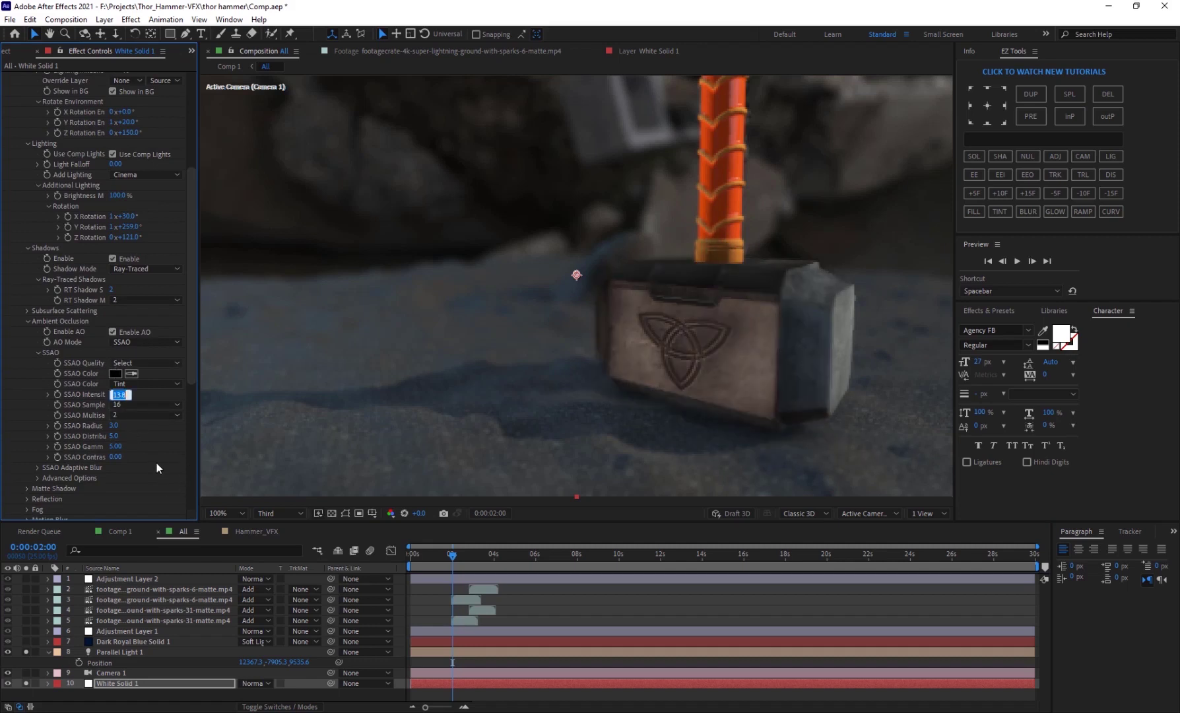
{"action": "key", "text": "Tab"}
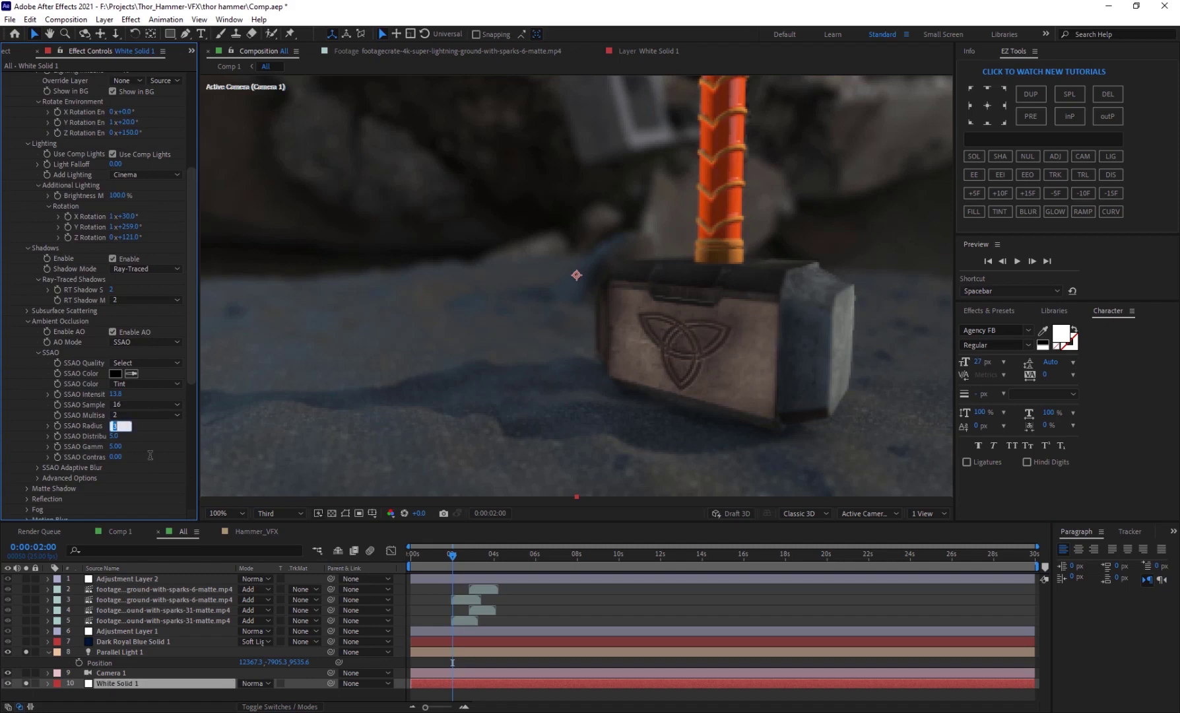
{"action": "scroll", "coordinate": [146, 455], "scroll_direction": "up", "scroll_amount": 3}
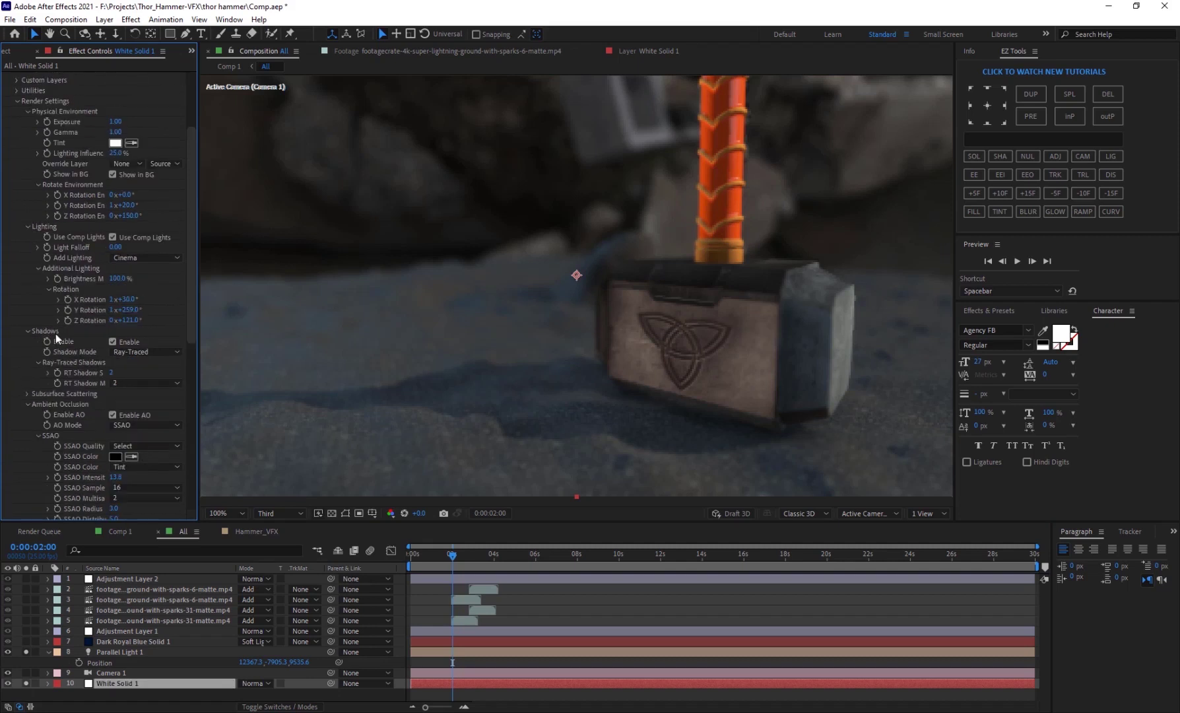
Try Add Lighting set to None, return it to Cinema, and test the X Rotation of the additional lighting.
{"action": "left_click", "coordinate": [158, 258]}
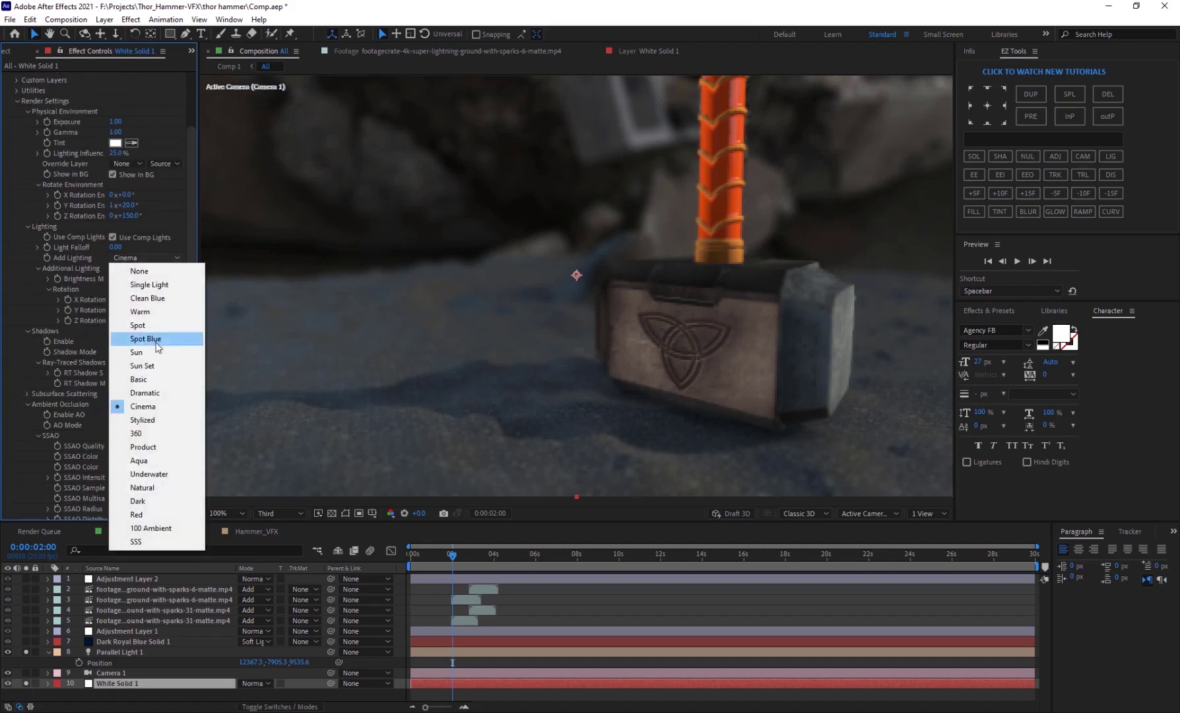
{"action": "left_click", "coordinate": [141, 268]}
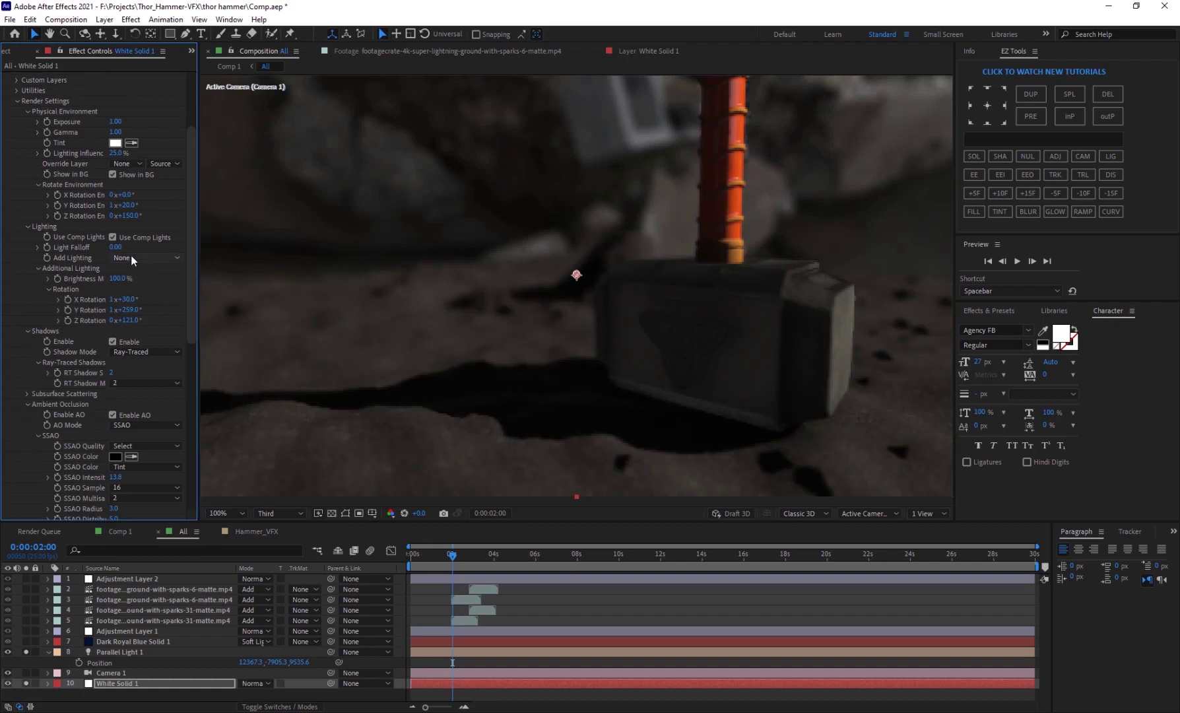
{"action": "left_click", "coordinate": [132, 257]}
{"action": "left_click", "coordinate": [146, 407]}
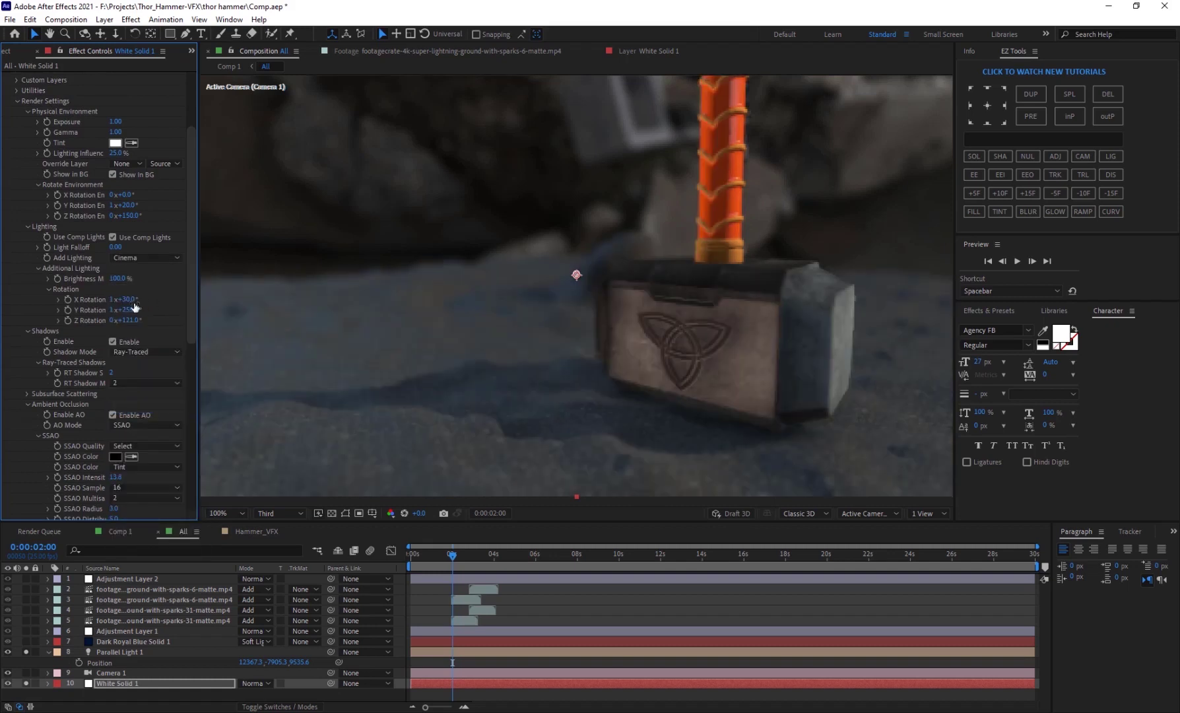
{"action": "left_click_drag", "start_coordinate": [137, 299], "coordinate": [152, 308]}
Go to 0:00:00:18 and clear the solos of Parallel Light 1 and White Solid 1.
{"action": "mouse_move", "coordinate": [441, 551]}
{"action": "left_mouse_down"}
{"action": "mouse_move", "coordinate": [430, 556]}
{"action": "mouse_move", "coordinate": [509, 555]}
{"action": "mouse_move", "coordinate": [425, 555]}
{"action": "left_mouse_up"}
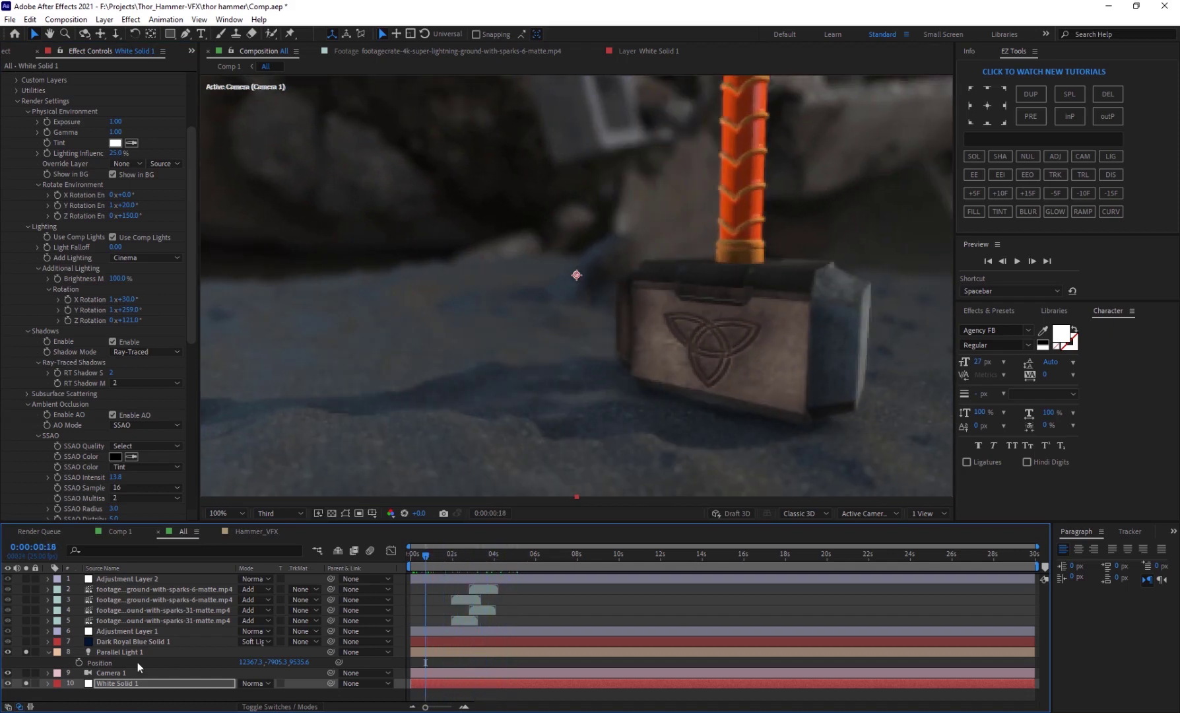
{"action": "left_click", "coordinate": [26, 652]}
{"action": "left_click", "coordinate": [26, 683]}
Solo Dark Royal Blue Solid 1 with Parallel Light 1, Camera 1 and White Solid 1, and check the tint at 0:00:01:24.
{"action": "left_click", "coordinate": [102, 640]}
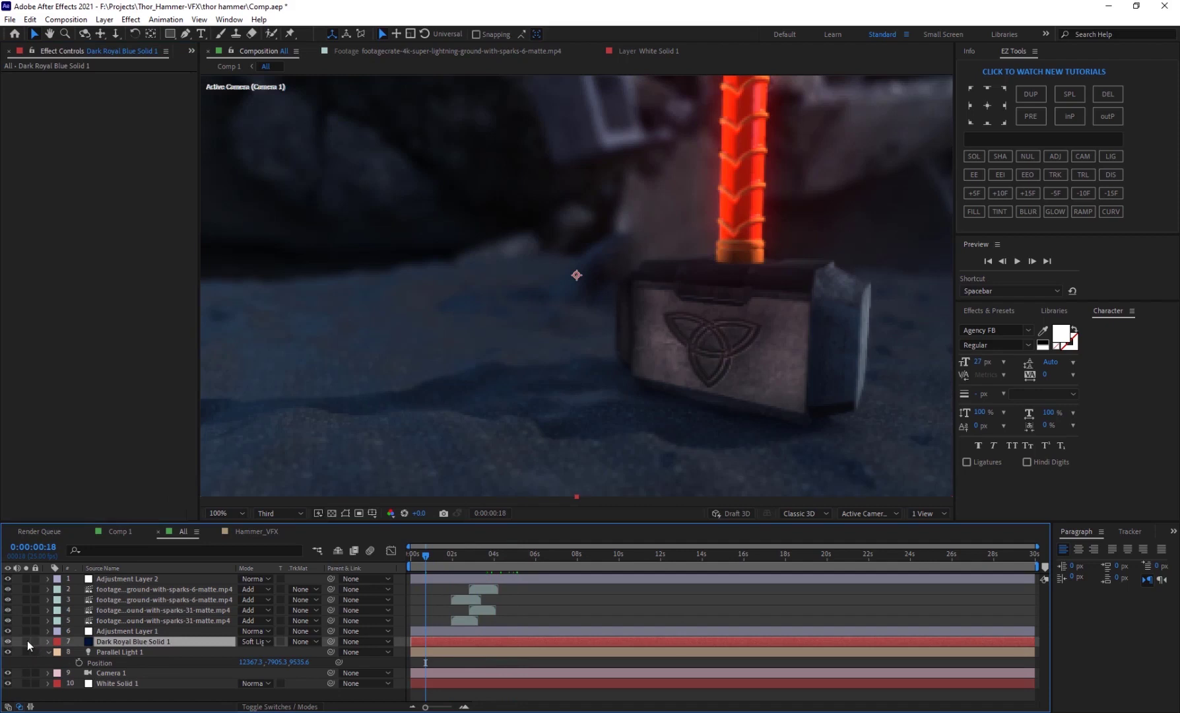
{"action": "left_click", "coordinate": [26, 640]}
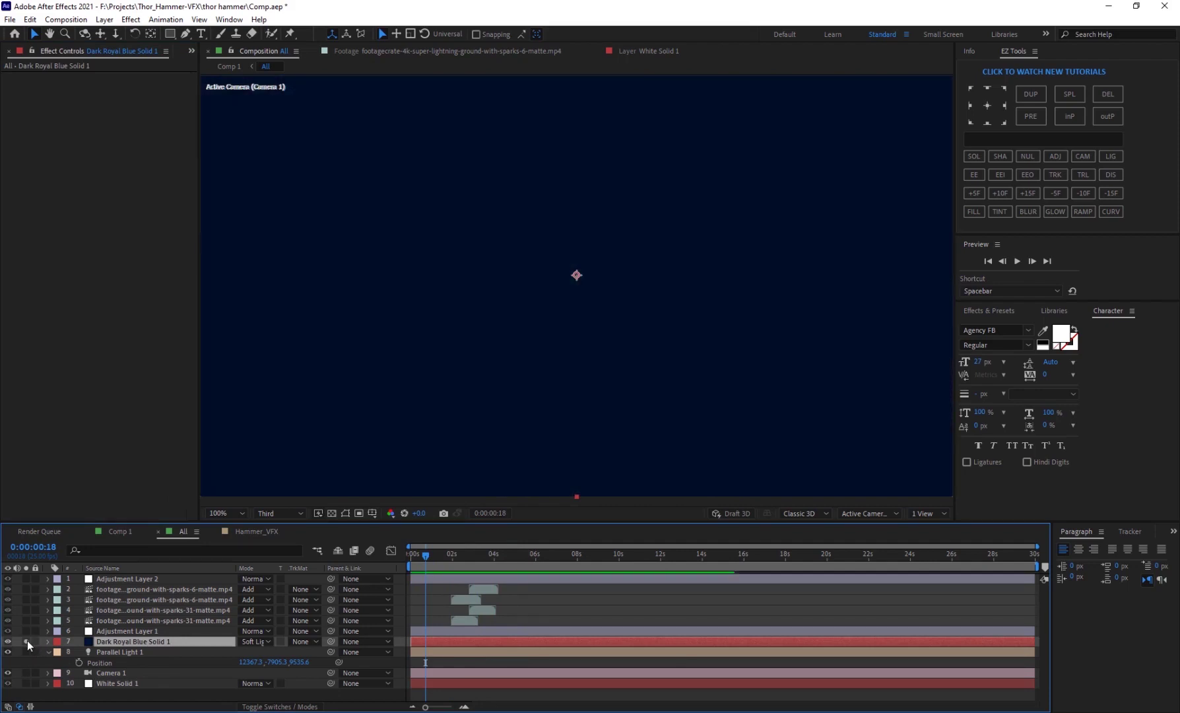
{"action": "left_click", "coordinate": [27, 682]}
{"action": "left_click_drag", "start_coordinate": [426, 556], "coordinate": [453, 566]}
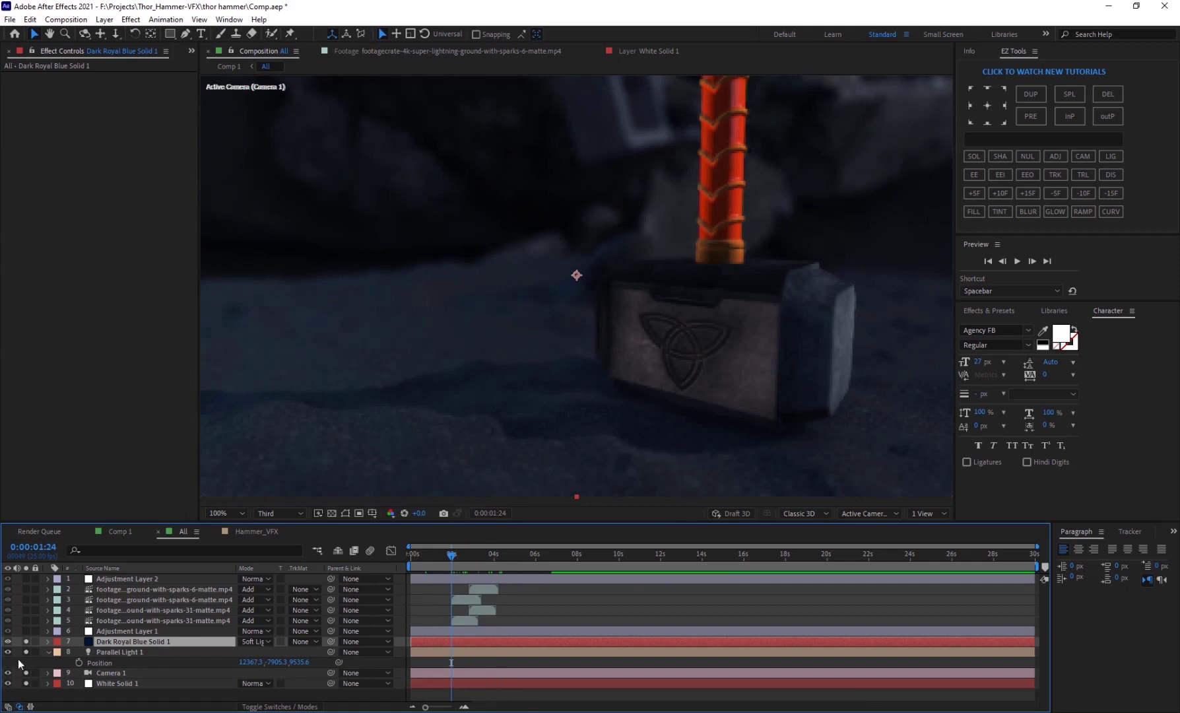
Add Adjustment Layer 1 to the soloed layers and compare the shot with its Curves effect off and on.
{"action": "left_click", "coordinate": [27, 631]}
{"action": "left_click", "coordinate": [108, 631]}
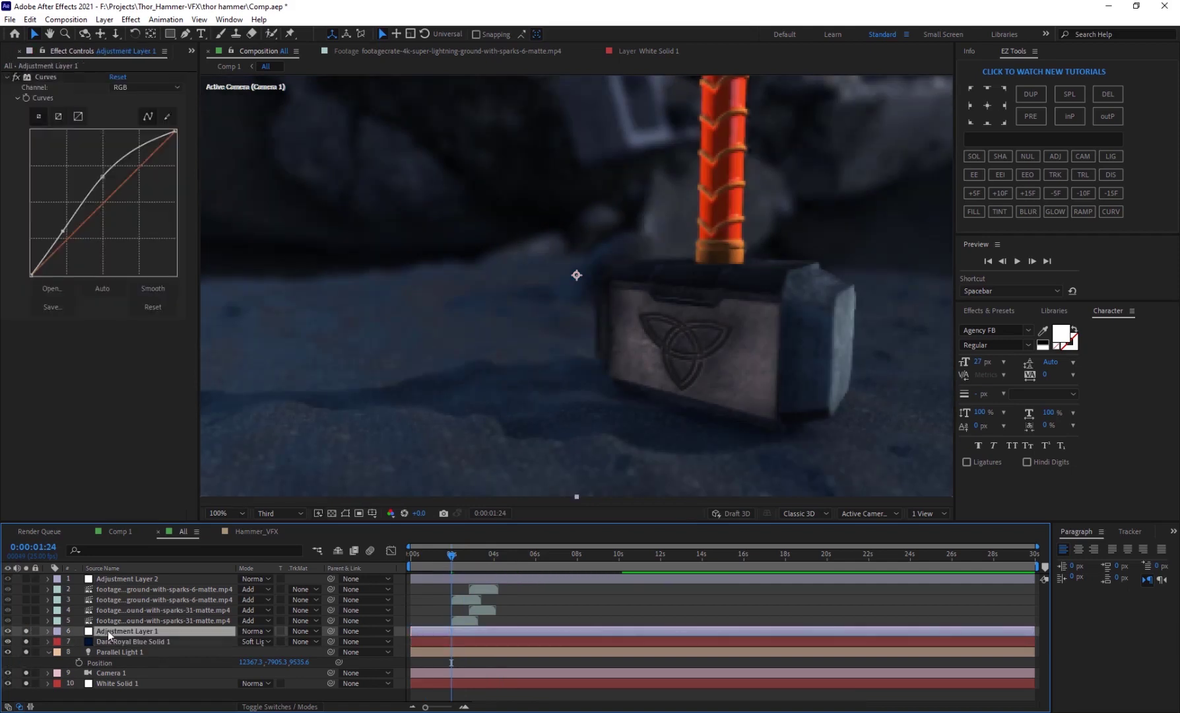
{"action": "left_click", "coordinate": [16, 77]}
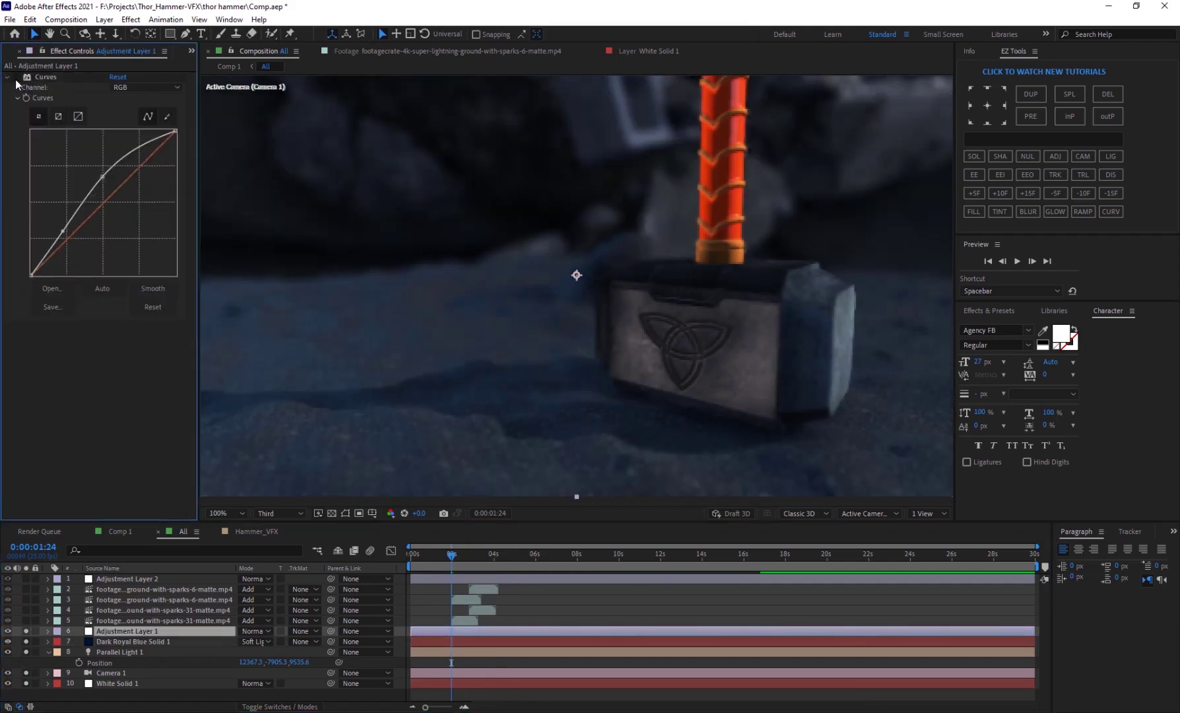
{"action": "left_click", "coordinate": [16, 77]}
Clear all solos and review the lightning around the hammer at 0:00:02:08, 0:00:03:15 and 0:00:03:03.
{"action": "left_click", "coordinate": [27, 690]}
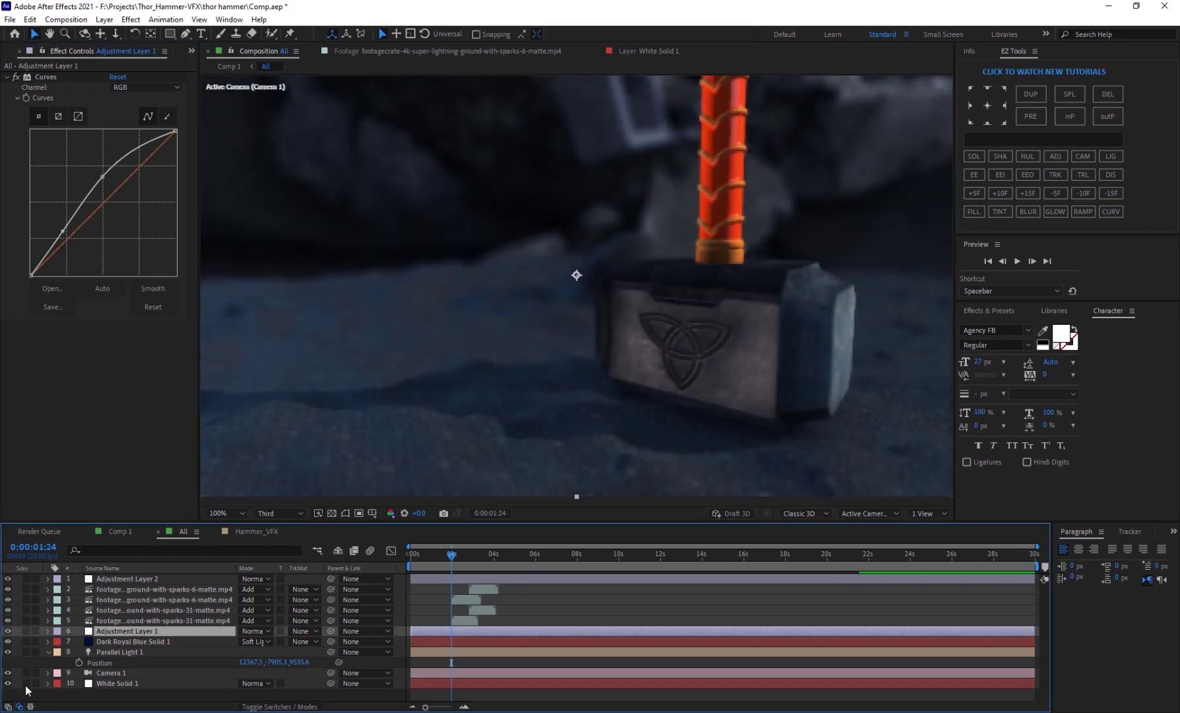
{"action": "left_click", "coordinate": [457, 553]}
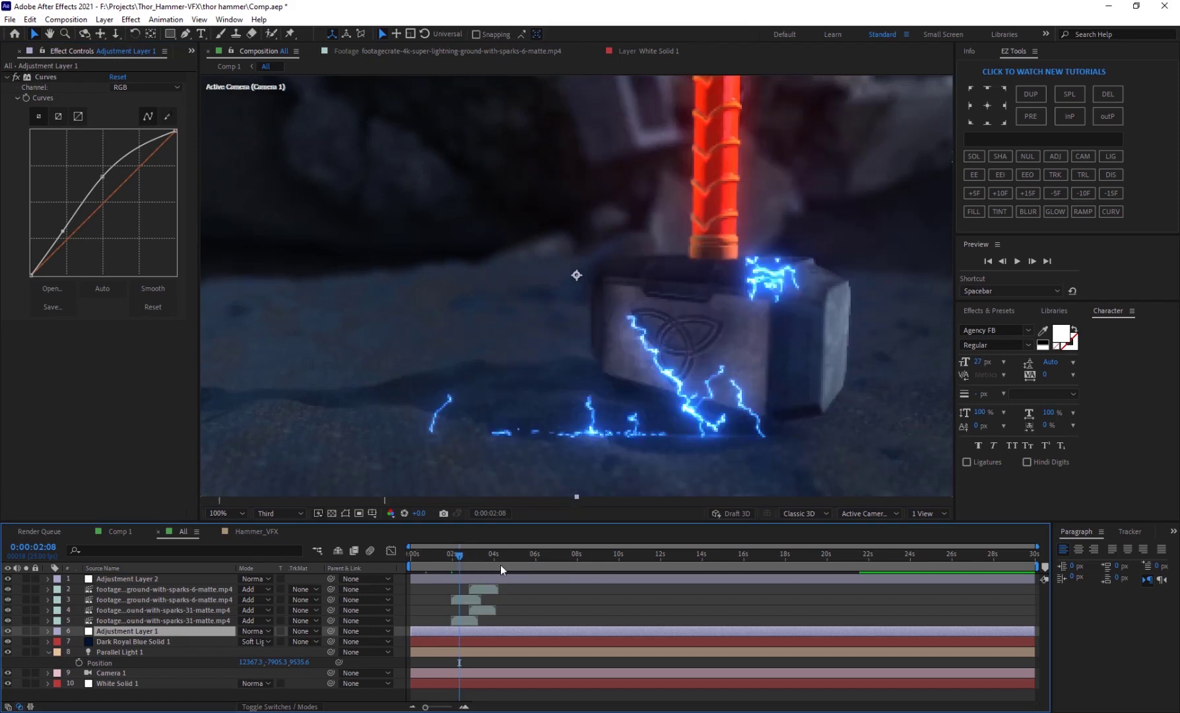
{"action": "left_click", "coordinate": [486, 557]}
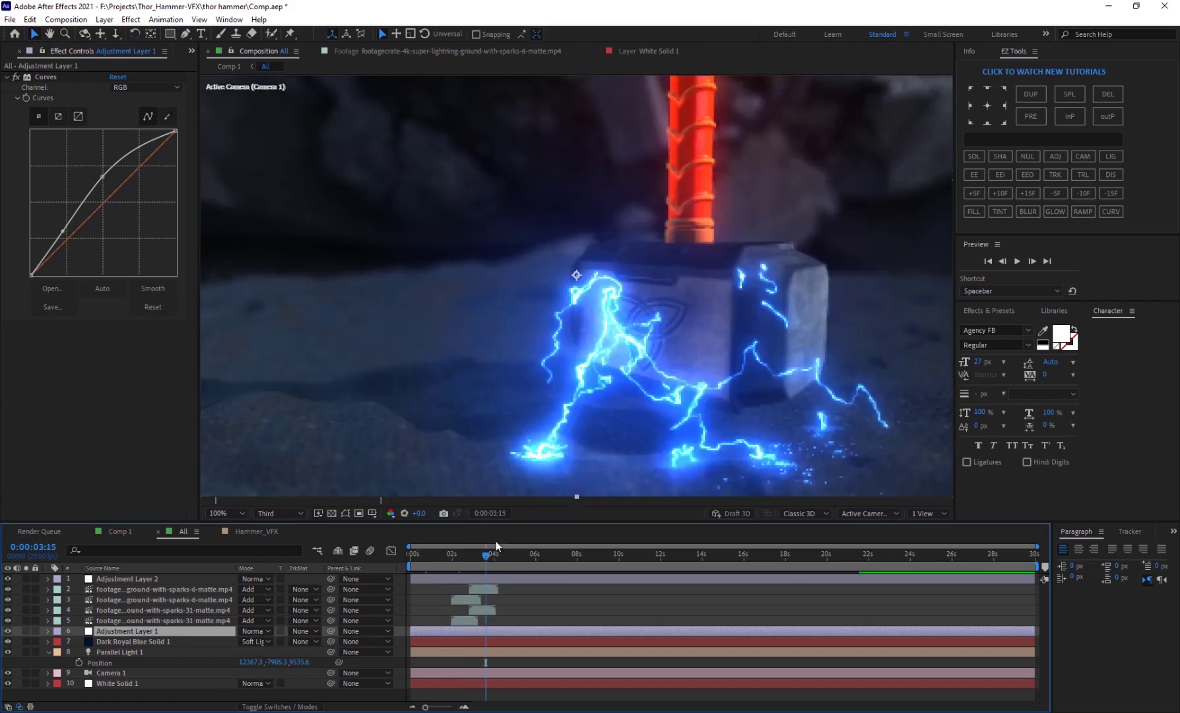
{"action": "left_click", "coordinate": [476, 553]}
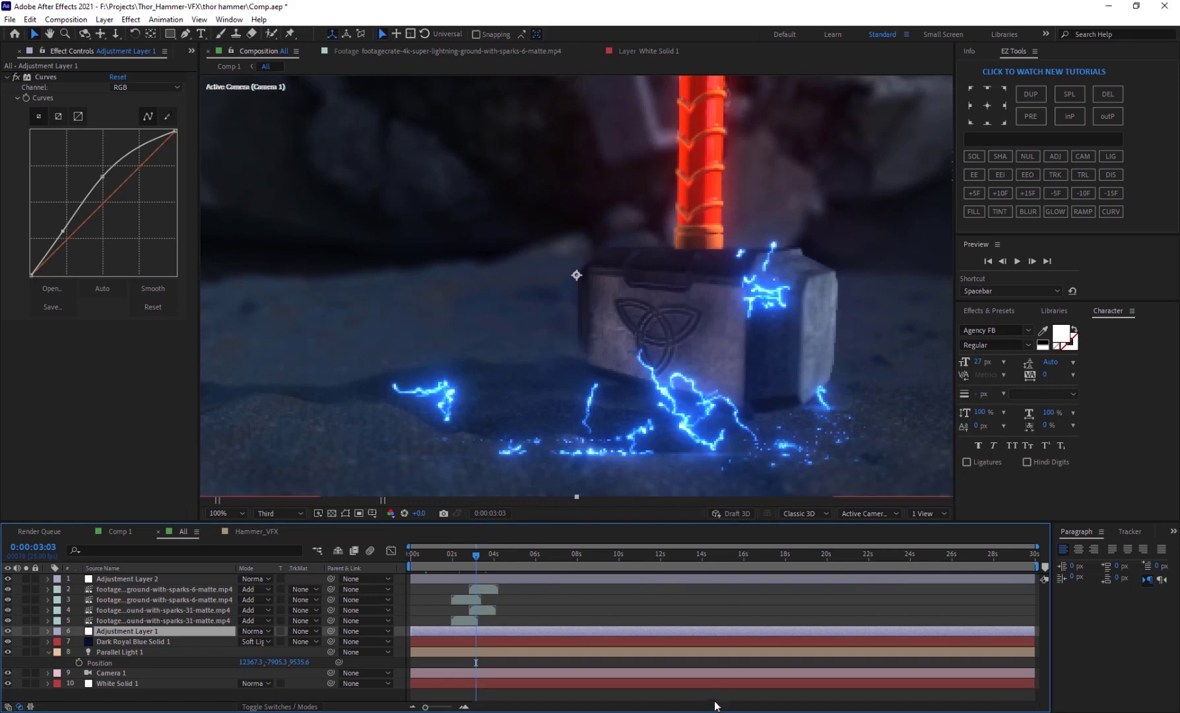
Switch to the web browser and look through the FootageCrate Super Lightning clips.
{"action": "mouse_move", "coordinate": [706, 711]}
{"action": "left_click", "coordinate": [798, 675]}
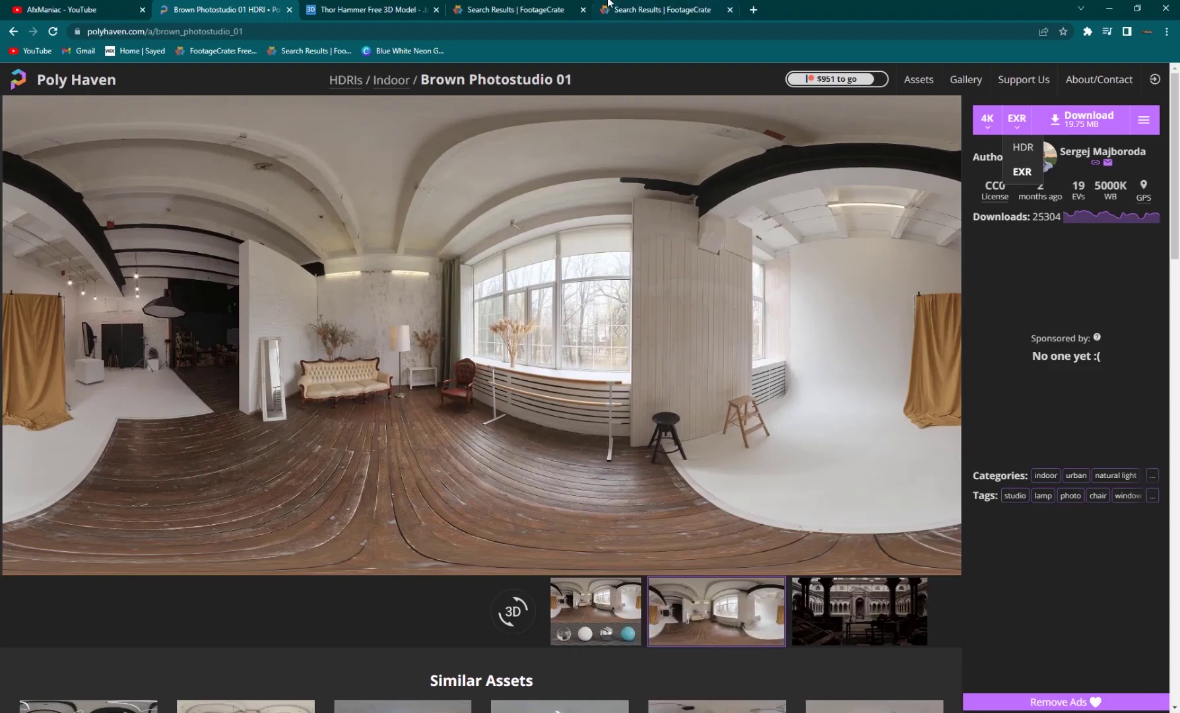
{"action": "left_click", "coordinate": [553, 8]}
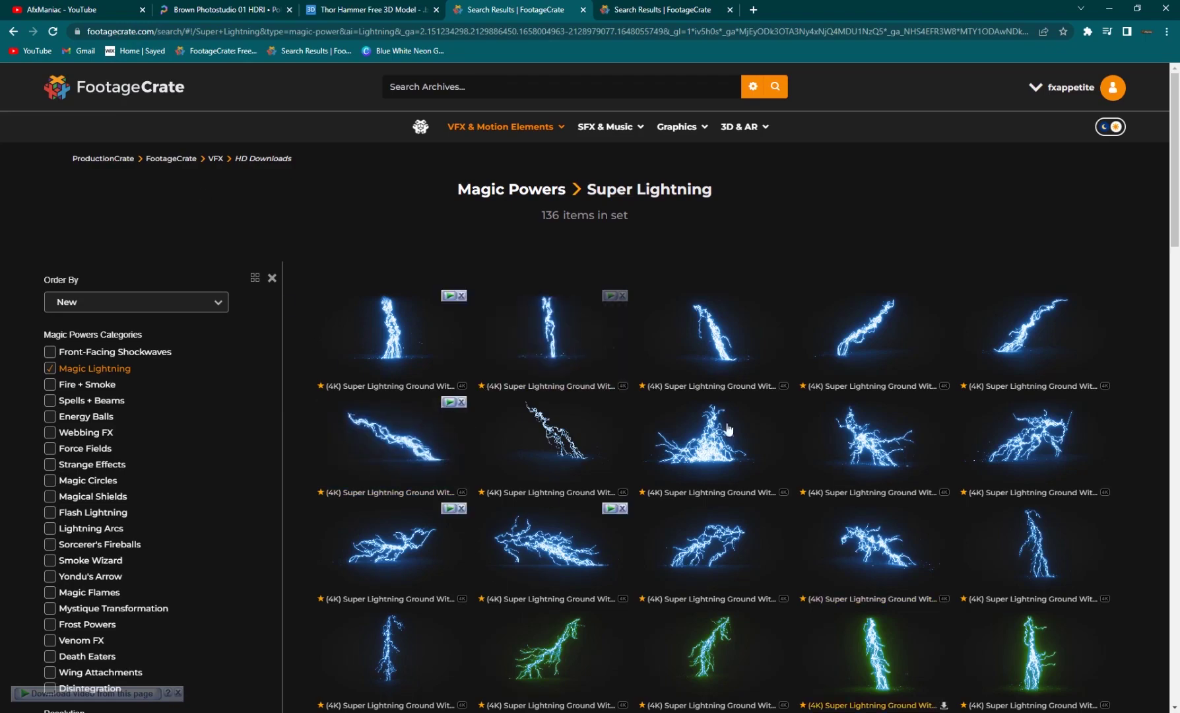
{"action": "scroll", "coordinate": [489, 433], "scroll_direction": "down", "scroll_amount": 3}
{"action": "scroll", "coordinate": [456, 426], "scroll_direction": "up", "scroll_amount": 3}
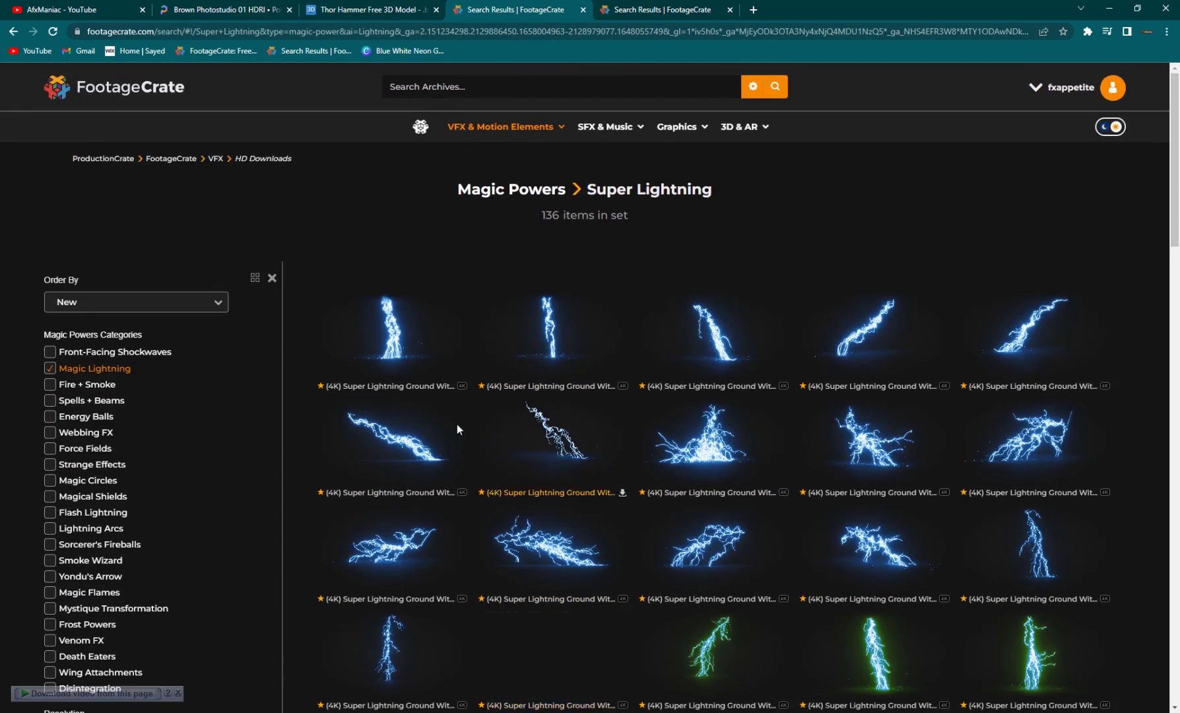
Open the FootageCrate home page in a new browser tab.
{"action": "scroll", "coordinate": [528, 369], "scroll_direction": "down", "scroll_amount": 3}
{"action": "scroll", "coordinate": [396, 322], "scroll_direction": "up", "scroll_amount": 3}
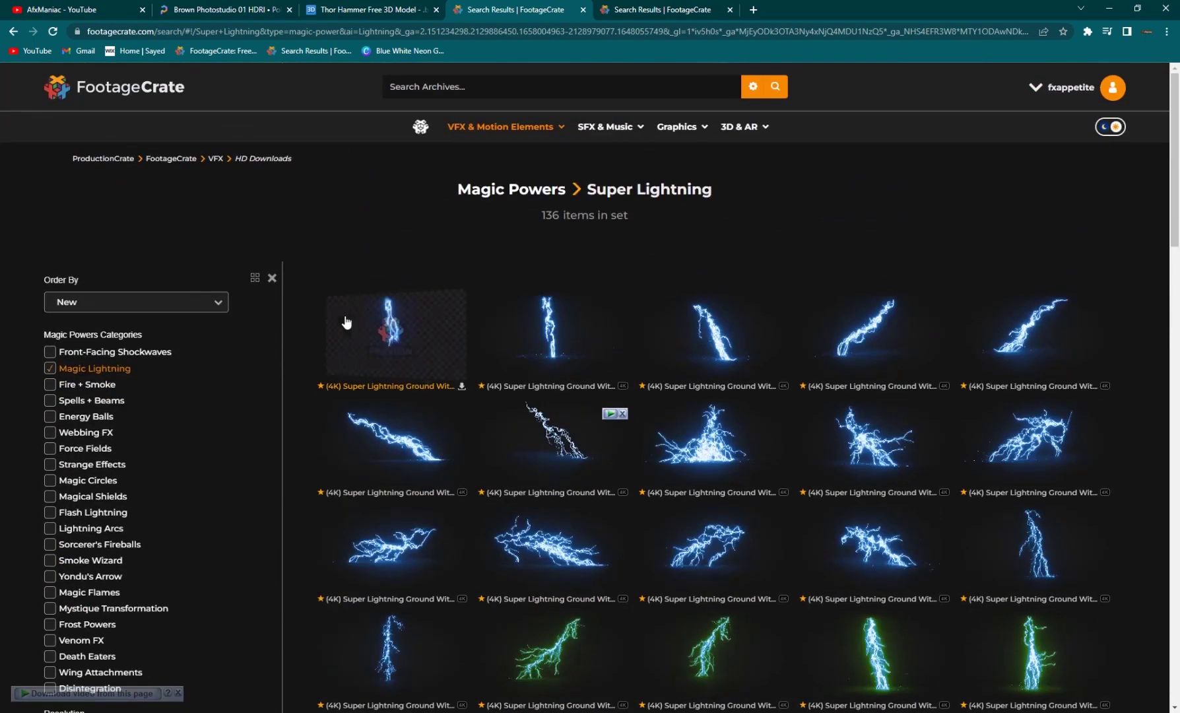
{"action": "right_click", "coordinate": [141, 94]}
{"action": "left_click", "coordinate": [165, 96]}
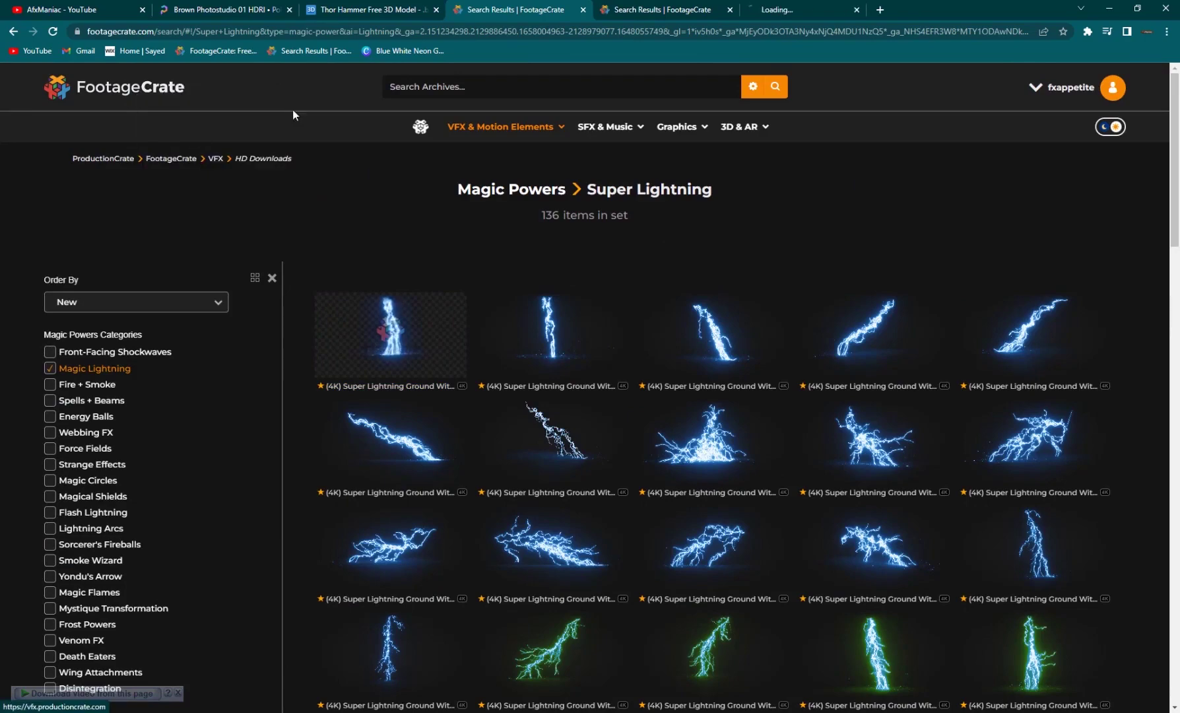
{"action": "left_click", "coordinate": [784, 7]}
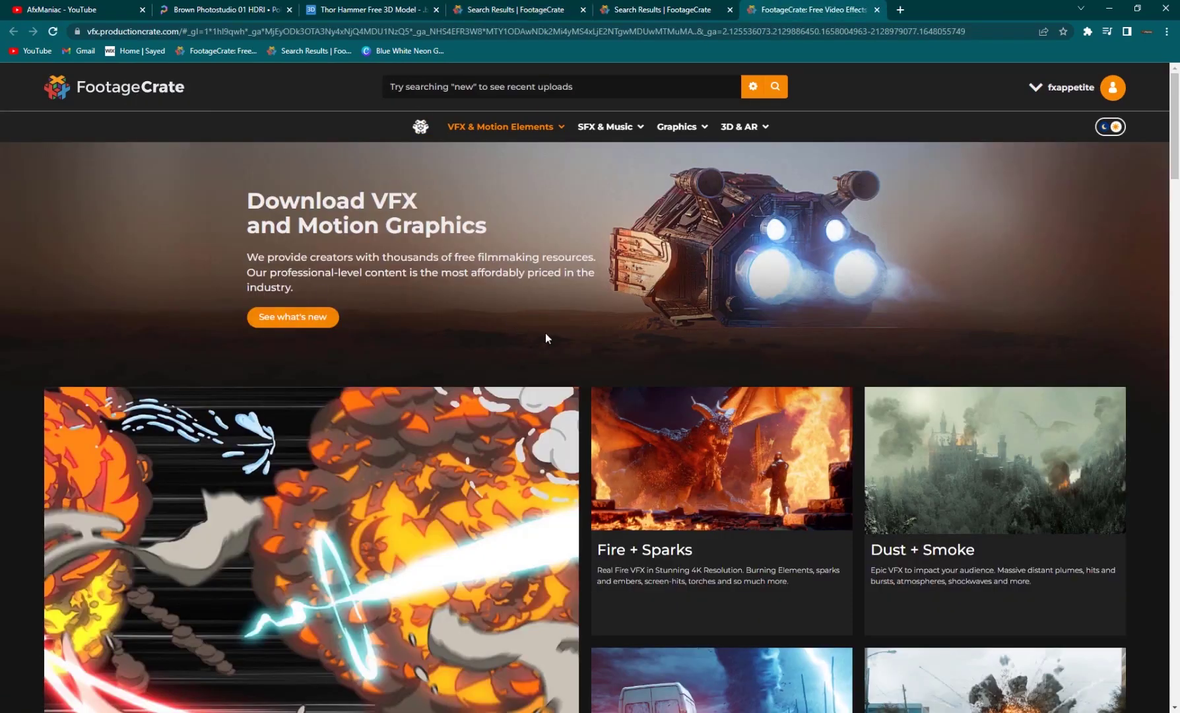
Browse the FootageCrate home page's visual effects and motion graphics categories and its SFX & Music categories.
{"action": "scroll", "coordinate": [701, 404], "scroll_direction": "down", "scroll_amount": 3}
{"action": "scroll", "coordinate": [701, 404], "scroll_direction": "up", "scroll_amount": 3}
{"action": "scroll", "coordinate": [645, 385], "scroll_direction": "down", "scroll_amount": 5}
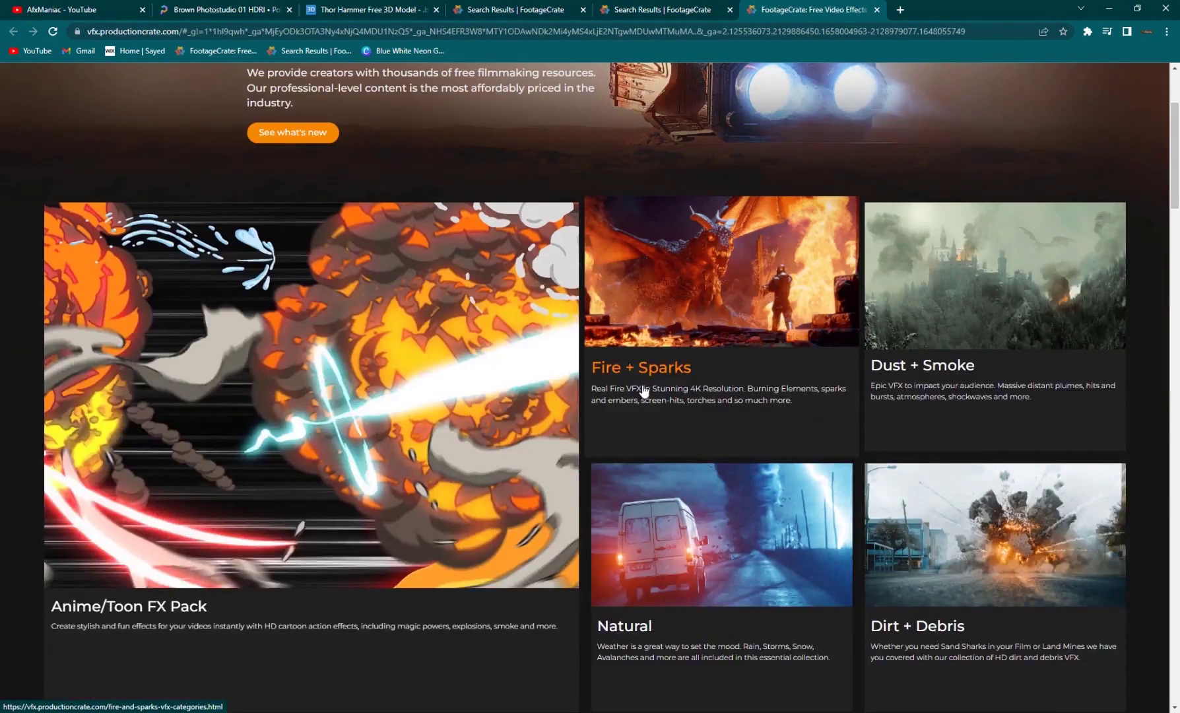
{"action": "scroll", "coordinate": [452, 460], "scroll_direction": "down", "scroll_amount": 8}
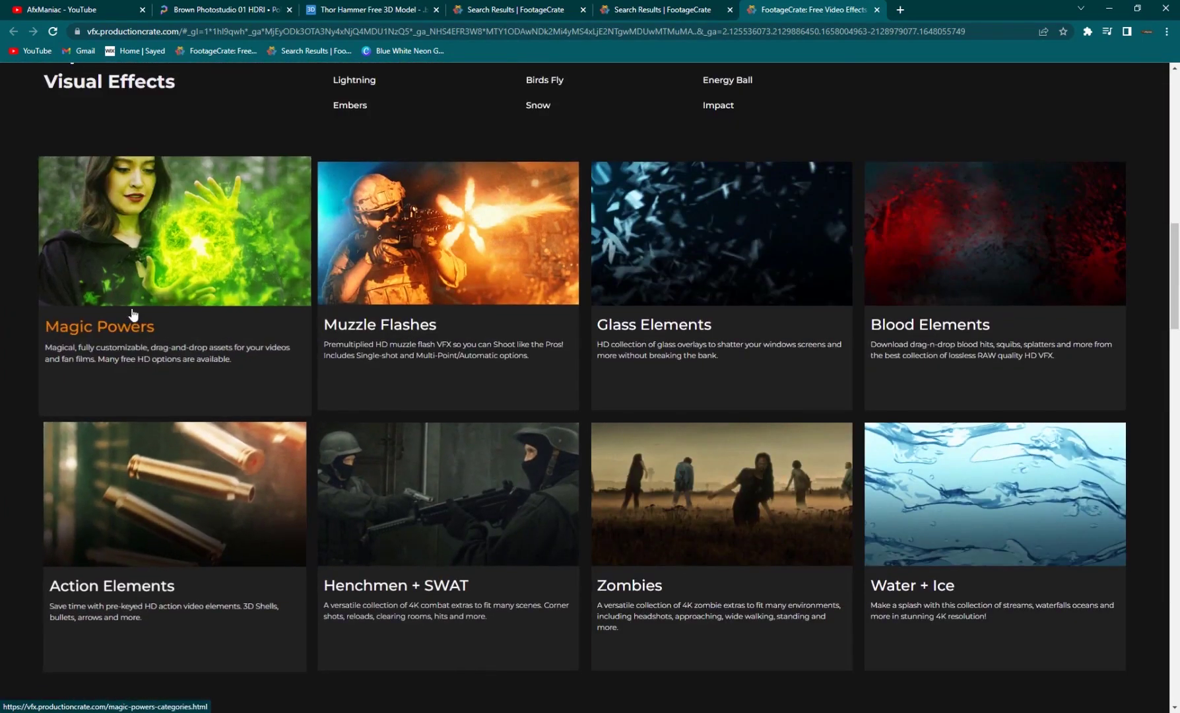
{"action": "scroll", "coordinate": [792, 502], "scroll_direction": "down", "scroll_amount": 5}
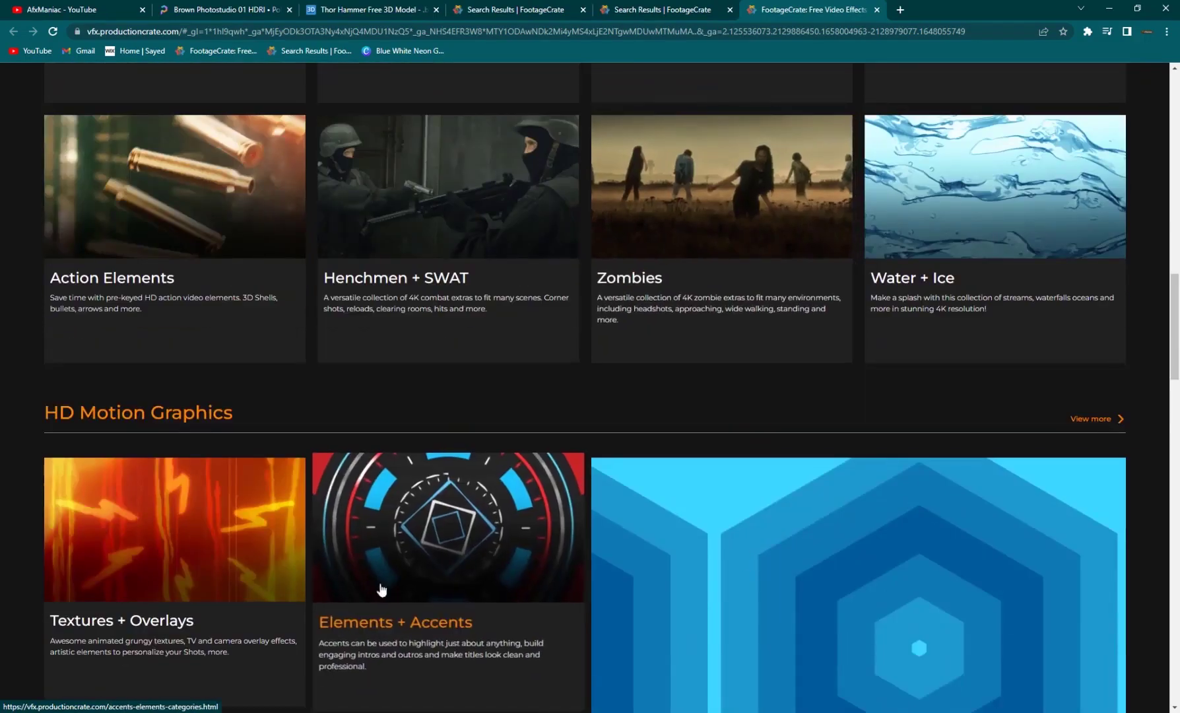
{"action": "scroll", "coordinate": [436, 568], "scroll_direction": "up", "scroll_amount": 5}
{"action": "scroll", "coordinate": [442, 426], "scroll_direction": "down", "scroll_amount": 12}
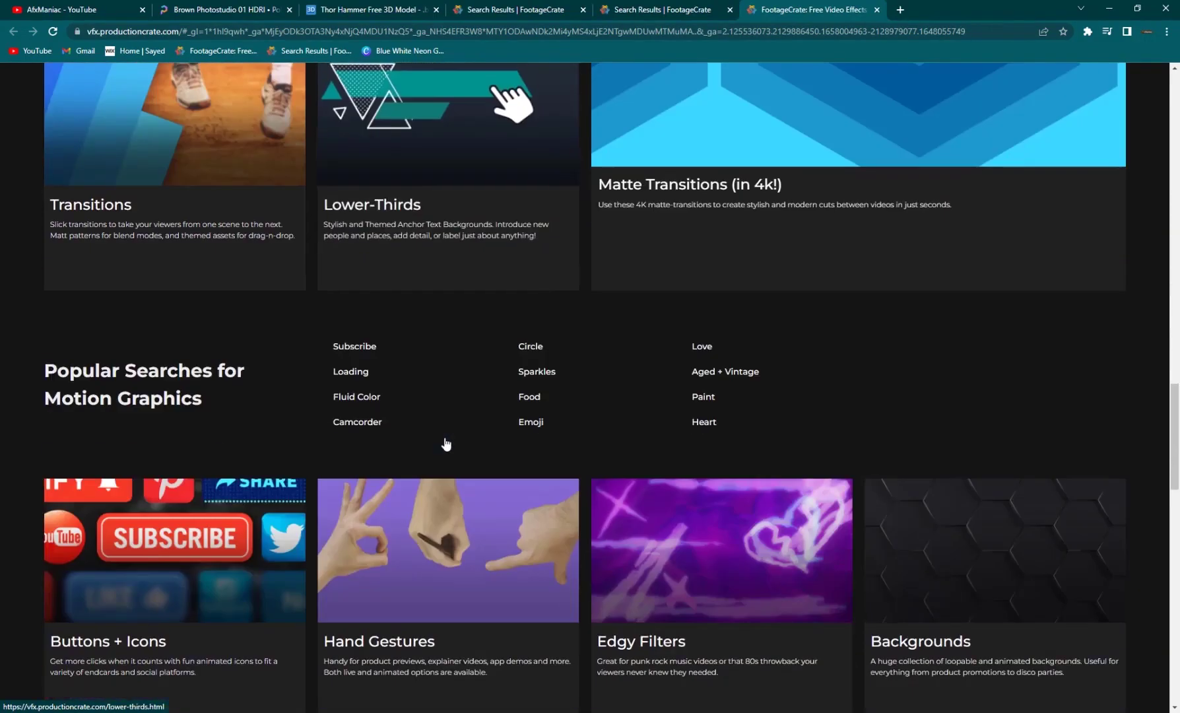
{"action": "scroll", "coordinate": [447, 439], "scroll_direction": "up", "scroll_amount": 10}
{"action": "scroll", "coordinate": [446, 439], "scroll_direction": "up", "scroll_amount": 10}
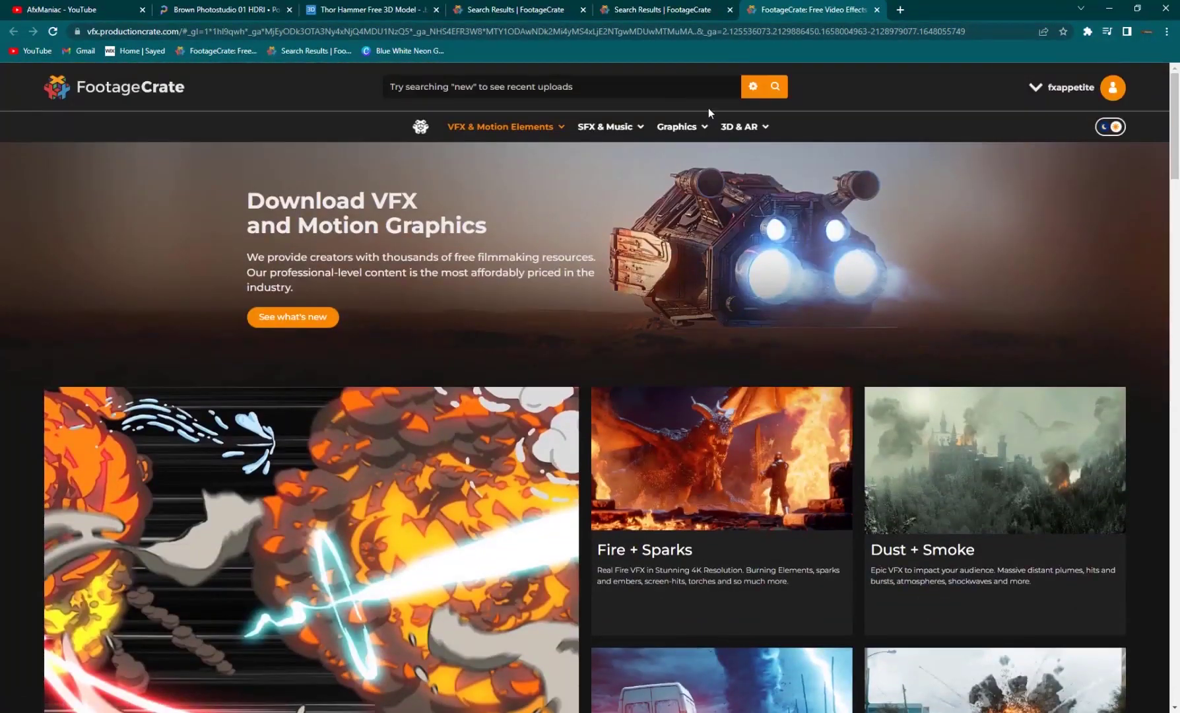
{"action": "mouse_move", "coordinate": [691, 126]}
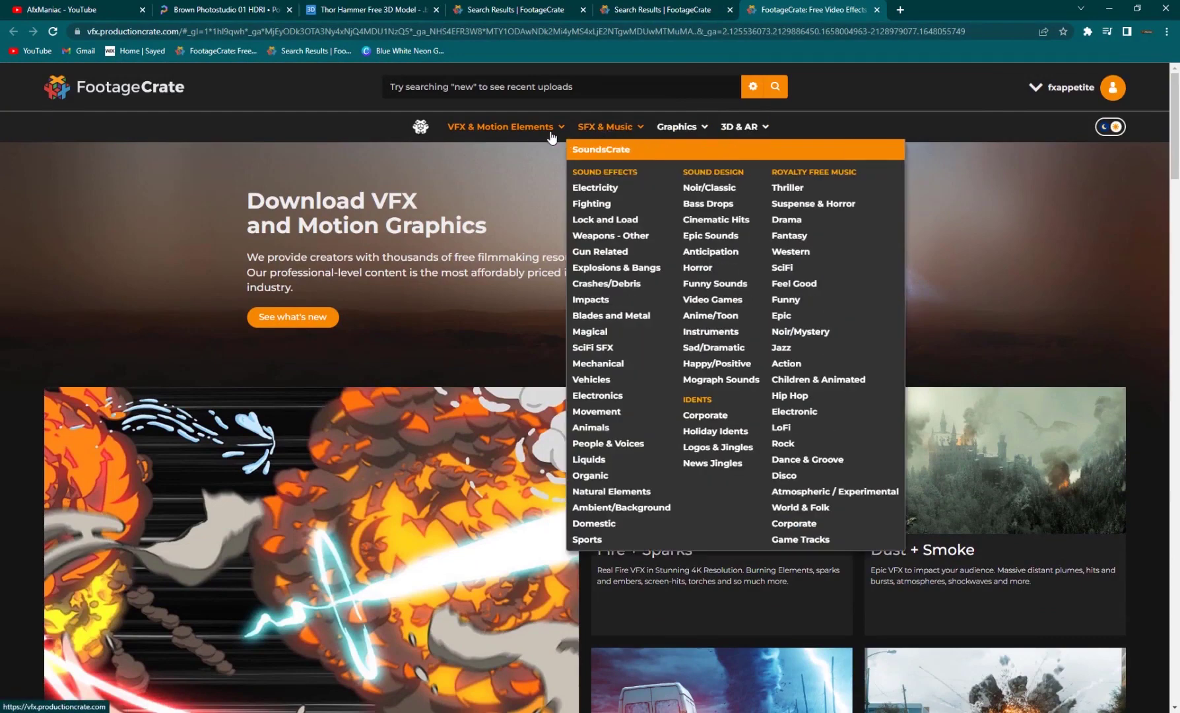
{"action": "mouse_move", "coordinate": [525, 126]}
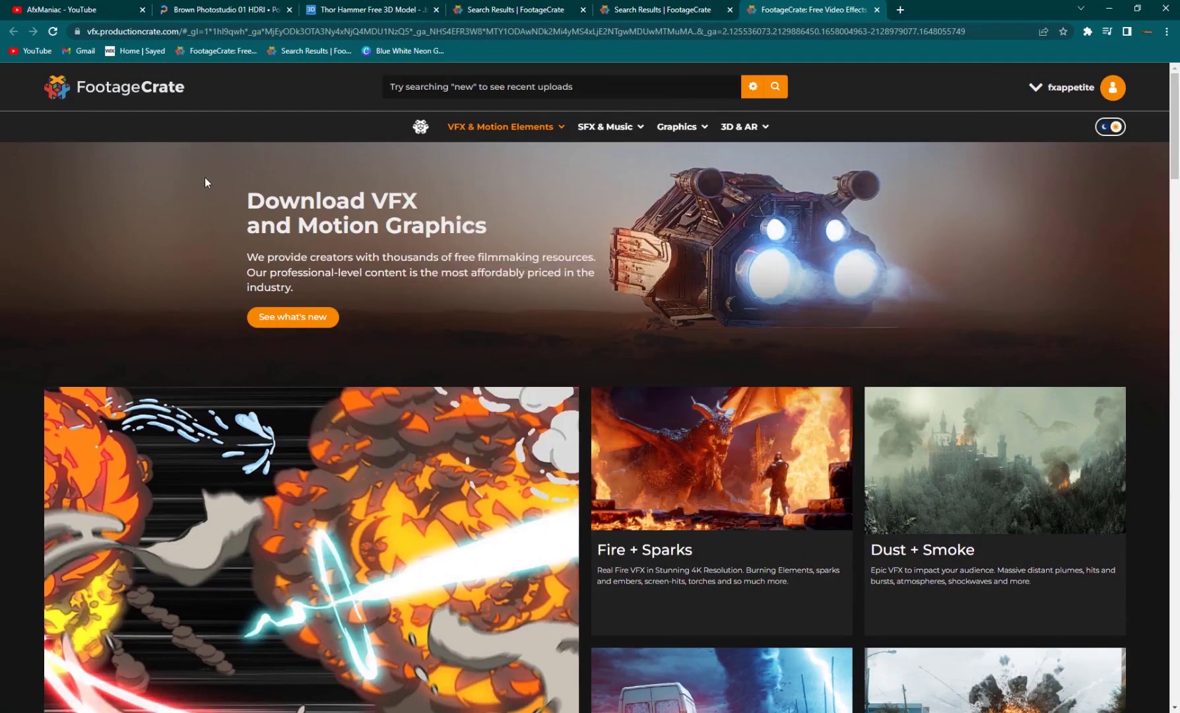
{"action": "scroll", "coordinate": [307, 321], "scroll_direction": "down", "scroll_amount": 3}
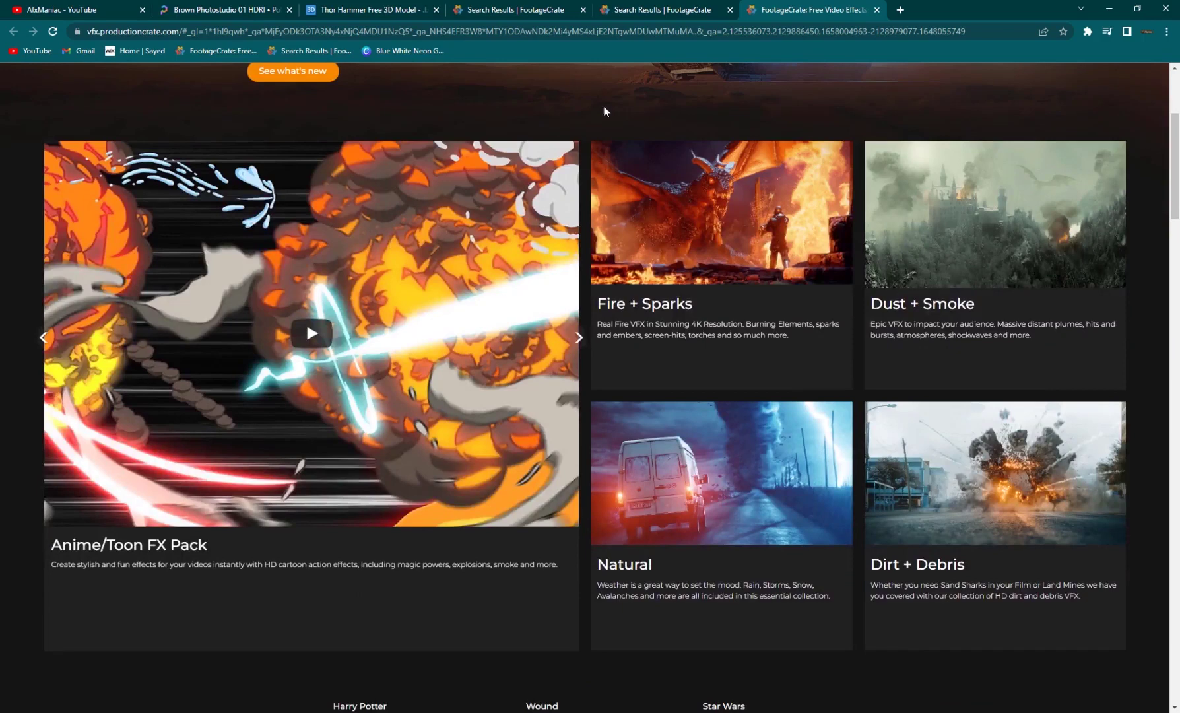
Return to the Super Lightning search results and look further through the clips.
{"action": "left_click", "coordinate": [645, 8]}
{"action": "left_click", "coordinate": [526, 5]}
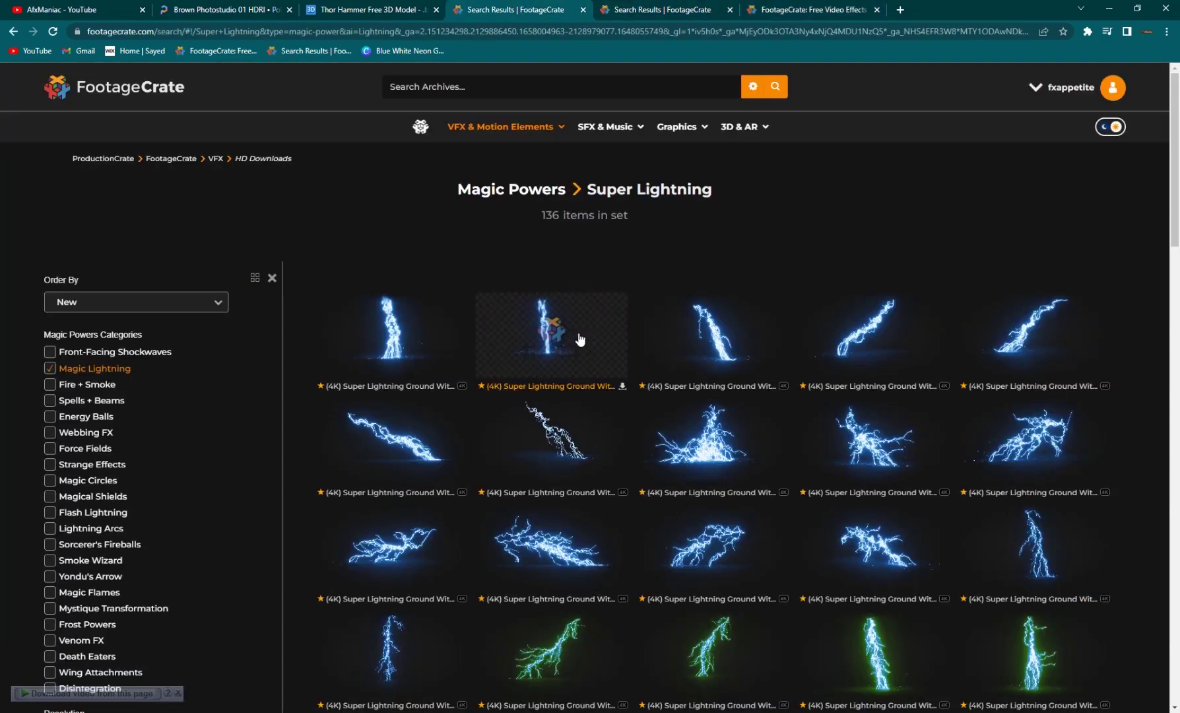
{"action": "scroll", "coordinate": [561, 426], "scroll_direction": "down", "scroll_amount": 10}
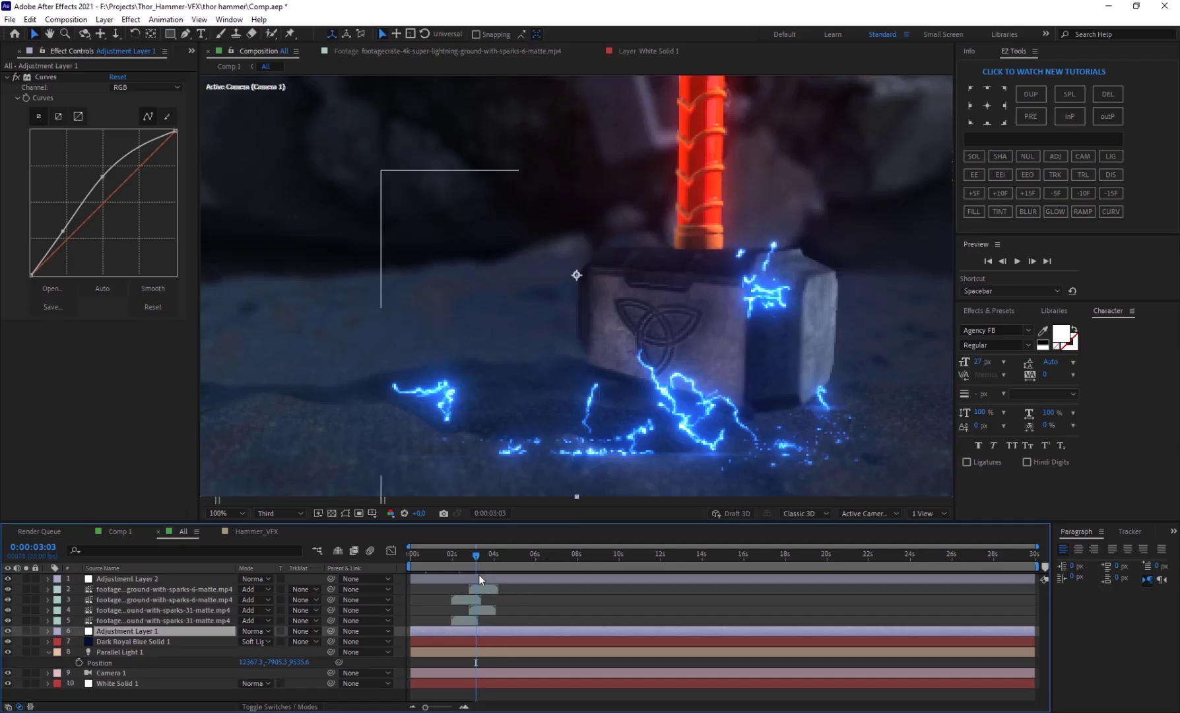
Switch to After Effects and review the lightning around the hammer at 0:00:02:11 and 0:00:02:15.
{"action": "left_click", "coordinate": [461, 561]}
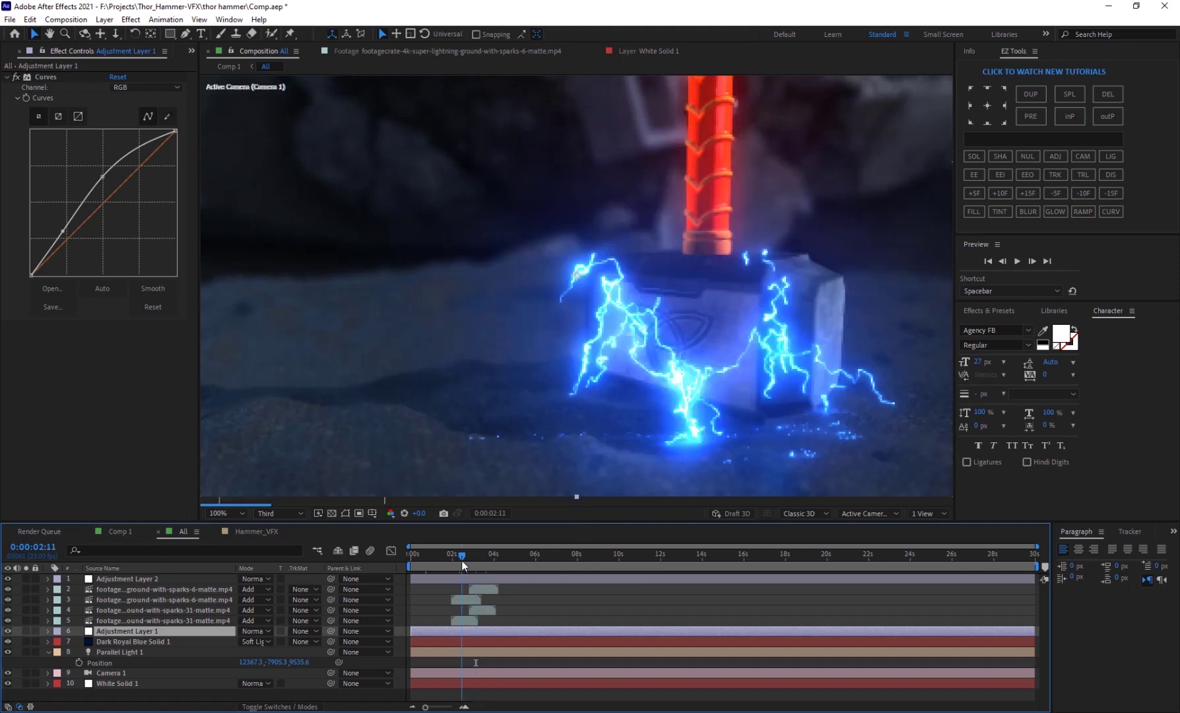
{"action": "left_click_drag", "start_coordinate": [461, 560], "coordinate": [465, 560]}
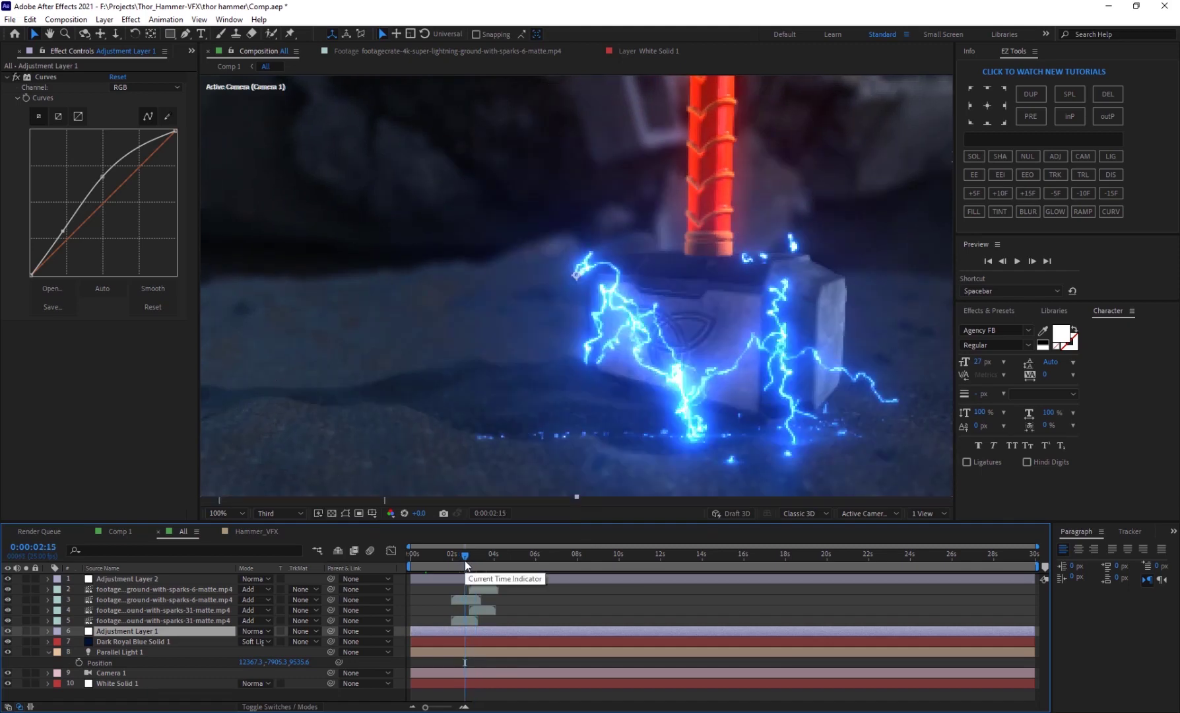
{"action": "scroll", "coordinate": [606, 340], "scroll_direction": "down", "scroll_amount": 2}
{"action": "scroll", "coordinate": [520, 369], "scroll_direction": "up", "scroll_amount": 2}
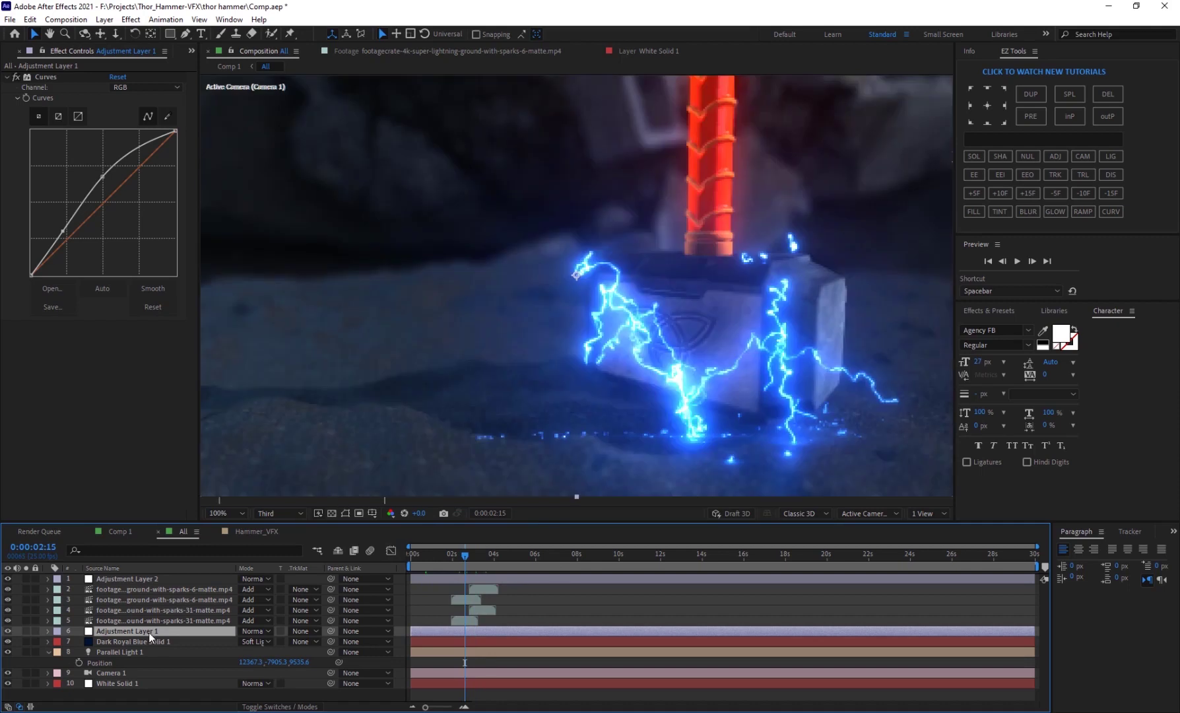
Compare the shot with the Glow and Glow 2 effects on Adjustment Layer 2 switched off and on.
{"action": "left_click", "coordinate": [138, 621]}
{"action": "left_click", "coordinate": [125, 590]}
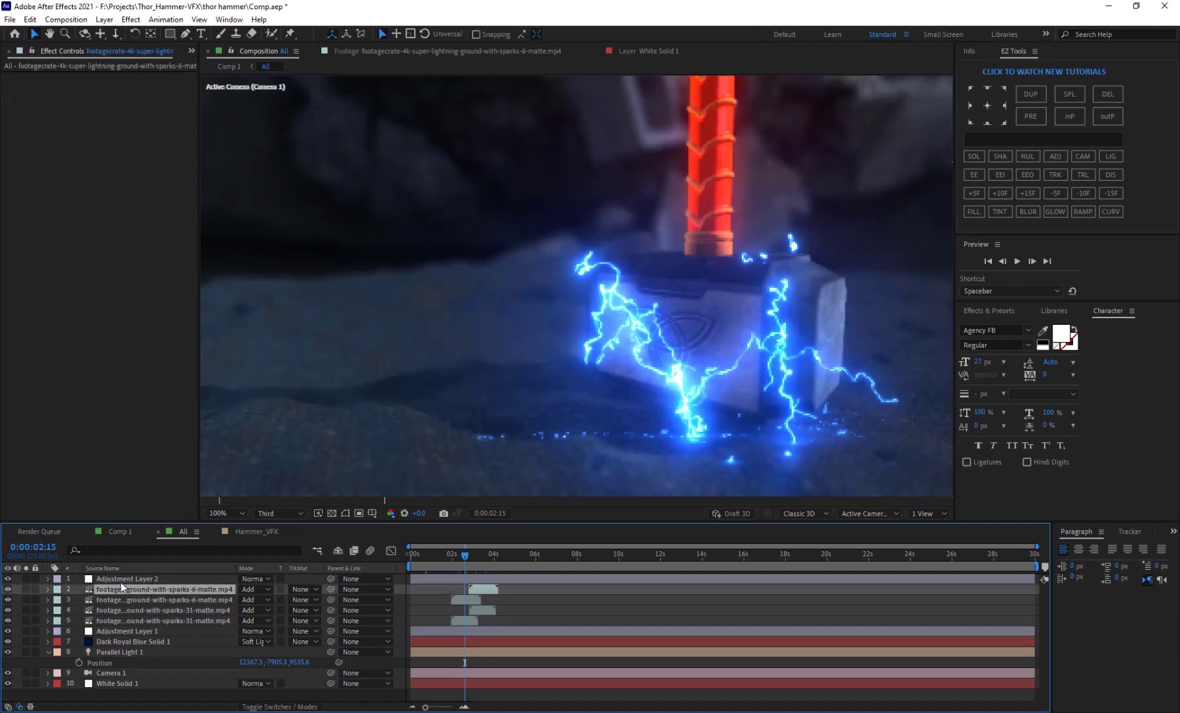
{"action": "left_click", "coordinate": [122, 579]}
{"action": "left_click", "coordinate": [16, 76]}
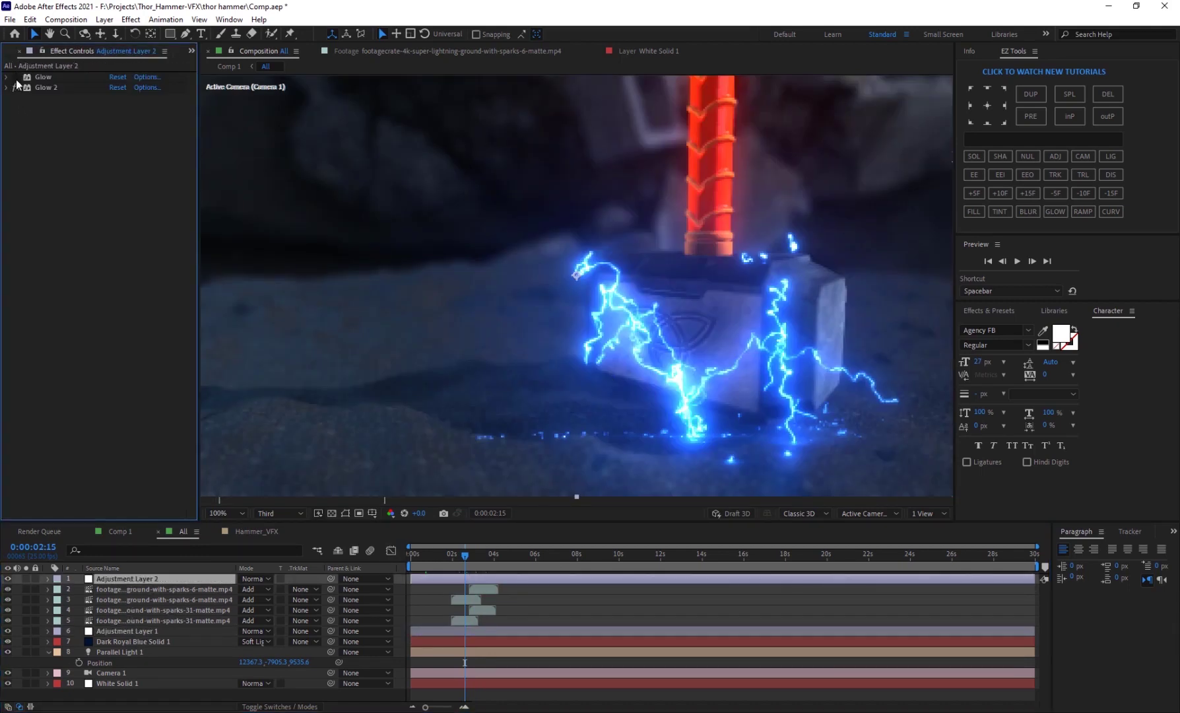
{"action": "left_click", "coordinate": [16, 87]}
{"action": "left_click", "coordinate": [16, 77]}
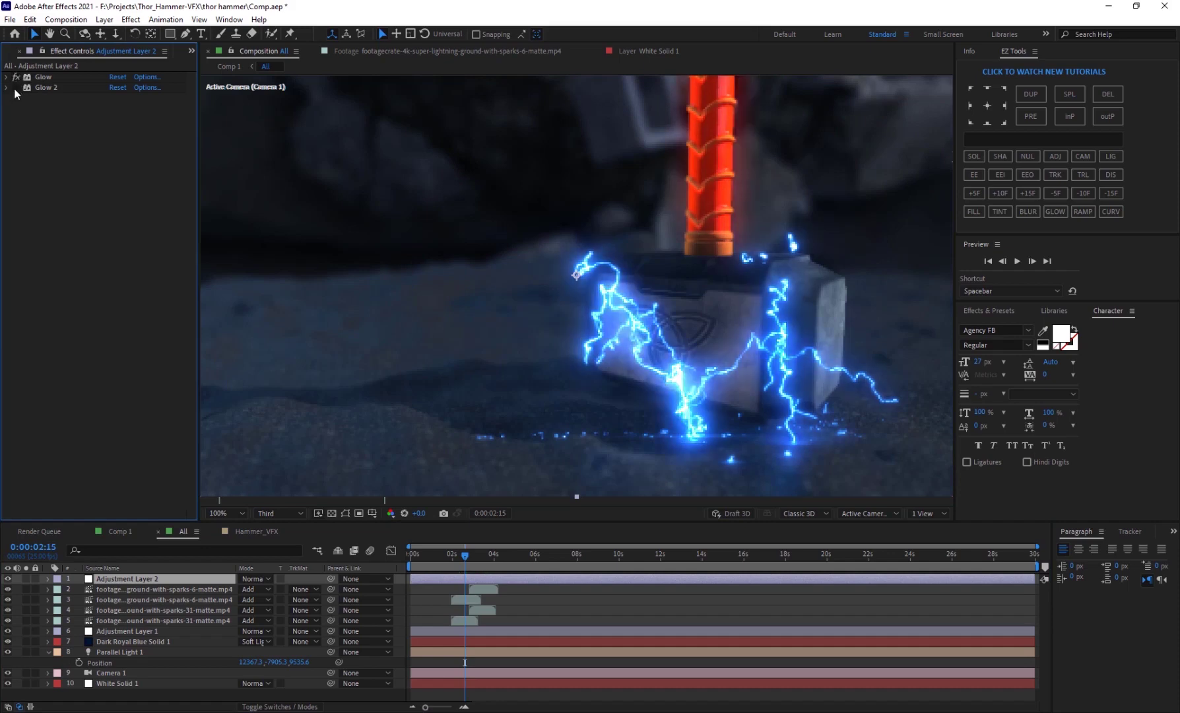
{"action": "left_click", "coordinate": [16, 87]}
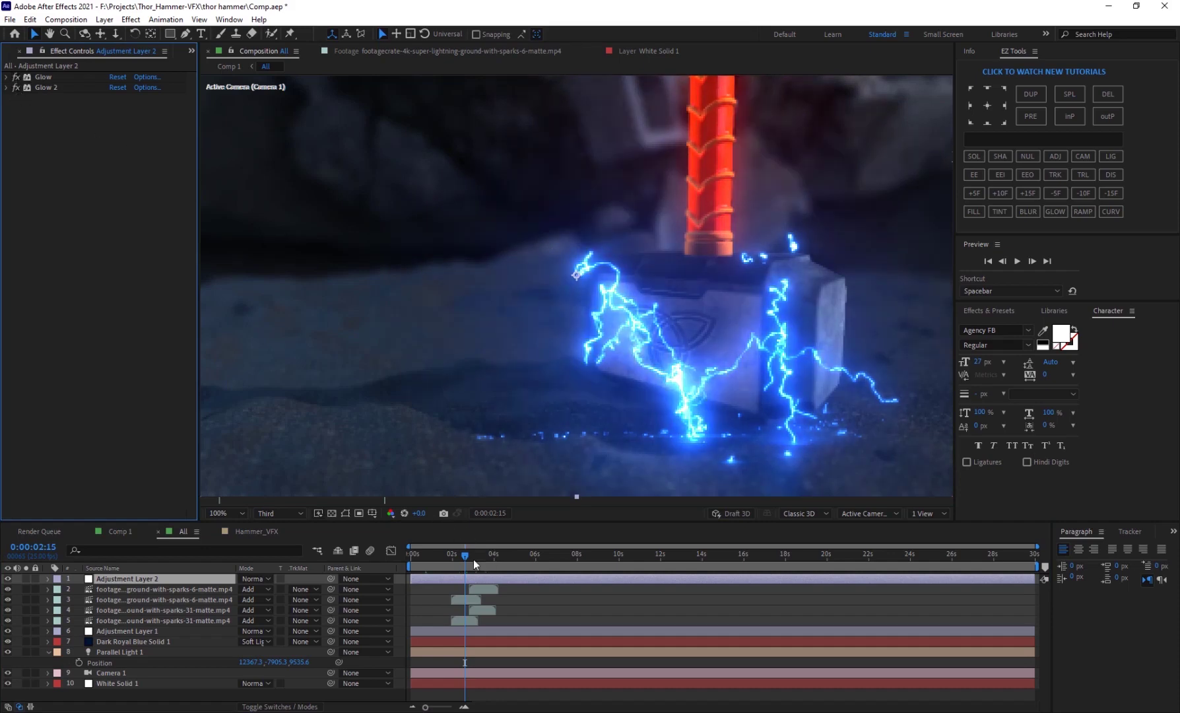
Check the All composition at 0:00:04:02, and open Comp 1 to view the shot at 0:00:02:03.
{"action": "left_click", "coordinate": [495, 556]}
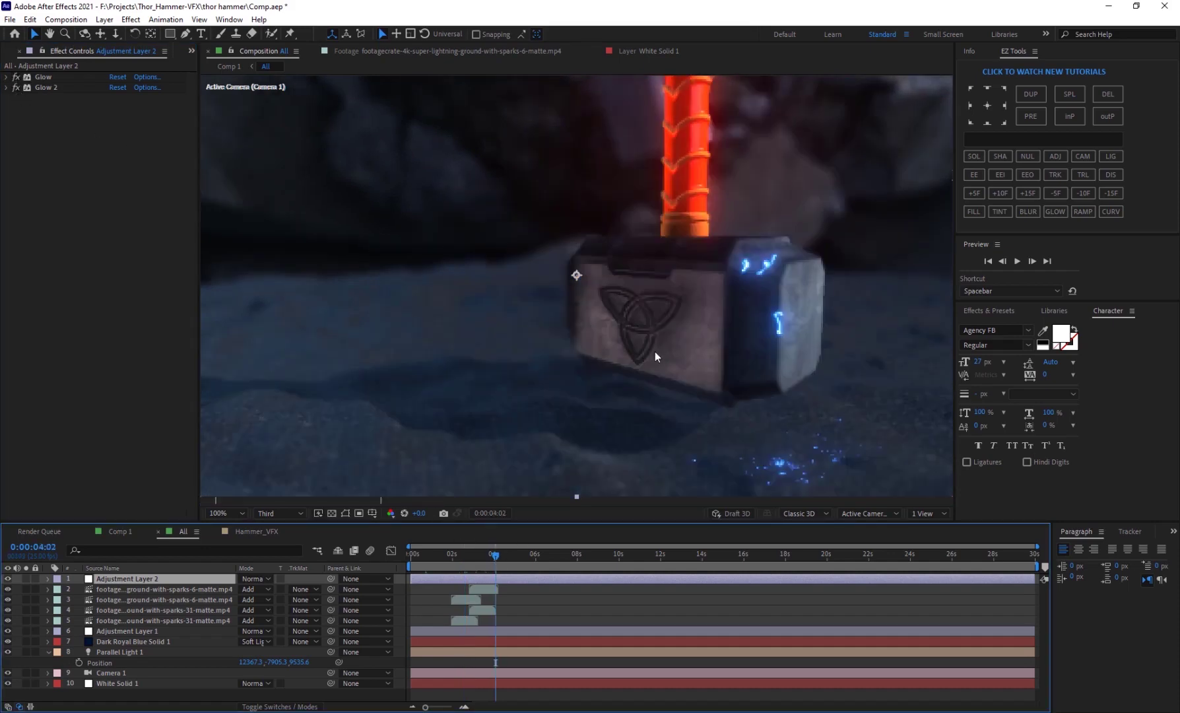
{"action": "scroll", "coordinate": [656, 353], "scroll_direction": "down", "scroll_amount": 2}
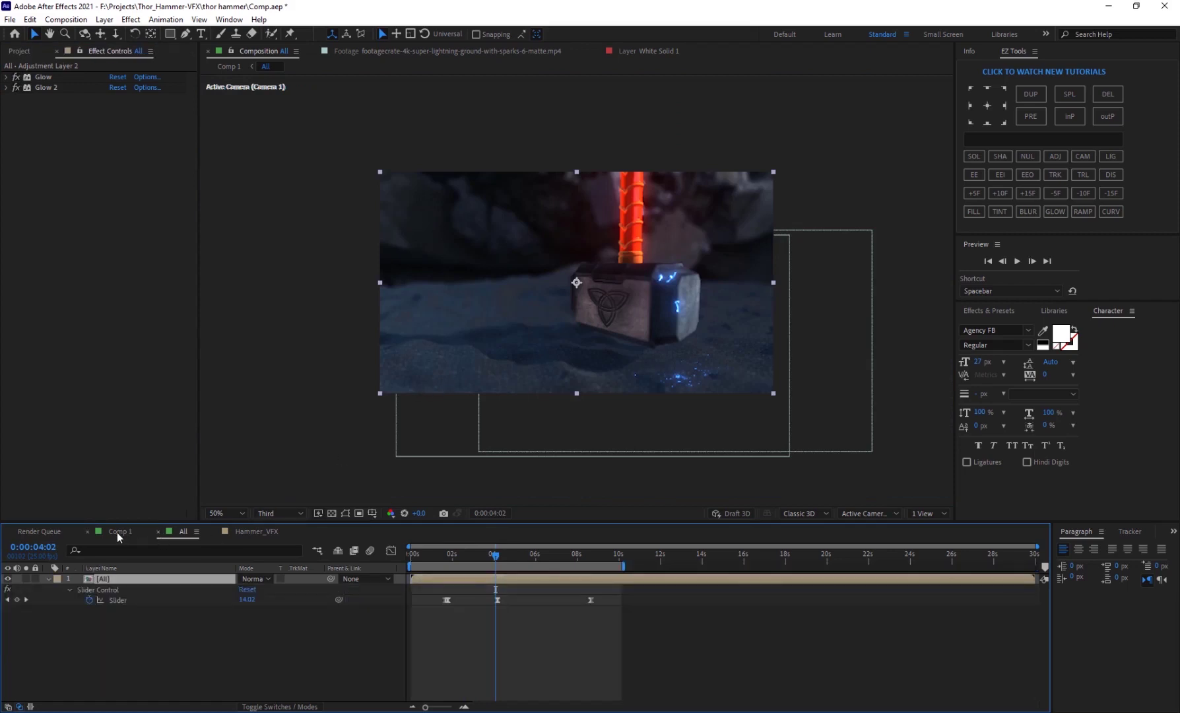
{"action": "left_click", "coordinate": [121, 532]}
{"action": "left_click_drag", "start_coordinate": [461, 556], "coordinate": [455, 558]}
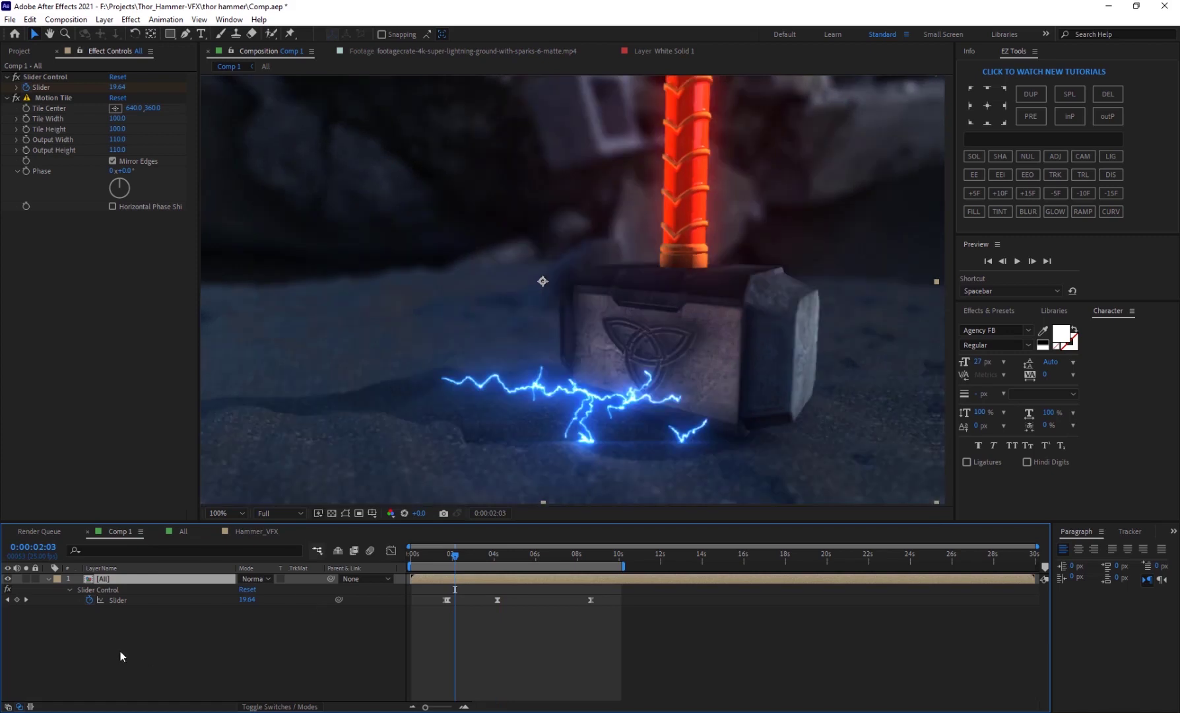
Rewrite the All layer's Position expression as wiggle(5,effect("Slider Control")("Slider")), linking its amplitude to the Slider Control.
{"action": "left_click", "coordinate": [115, 621]}
{"action": "left_click", "coordinate": [122, 580]}
{"action": "key", "text": "p"}
{"action": "left_click", "coordinate": [69, 589]}
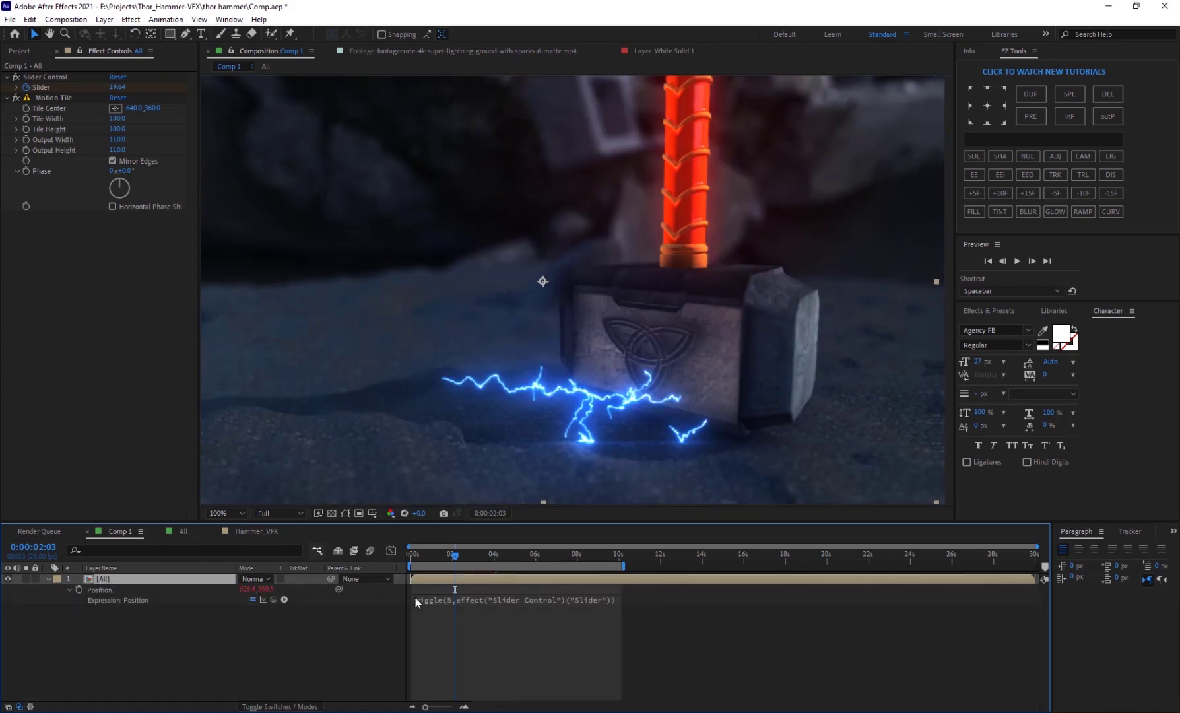
{"action": "left_click", "coordinate": [489, 602]}
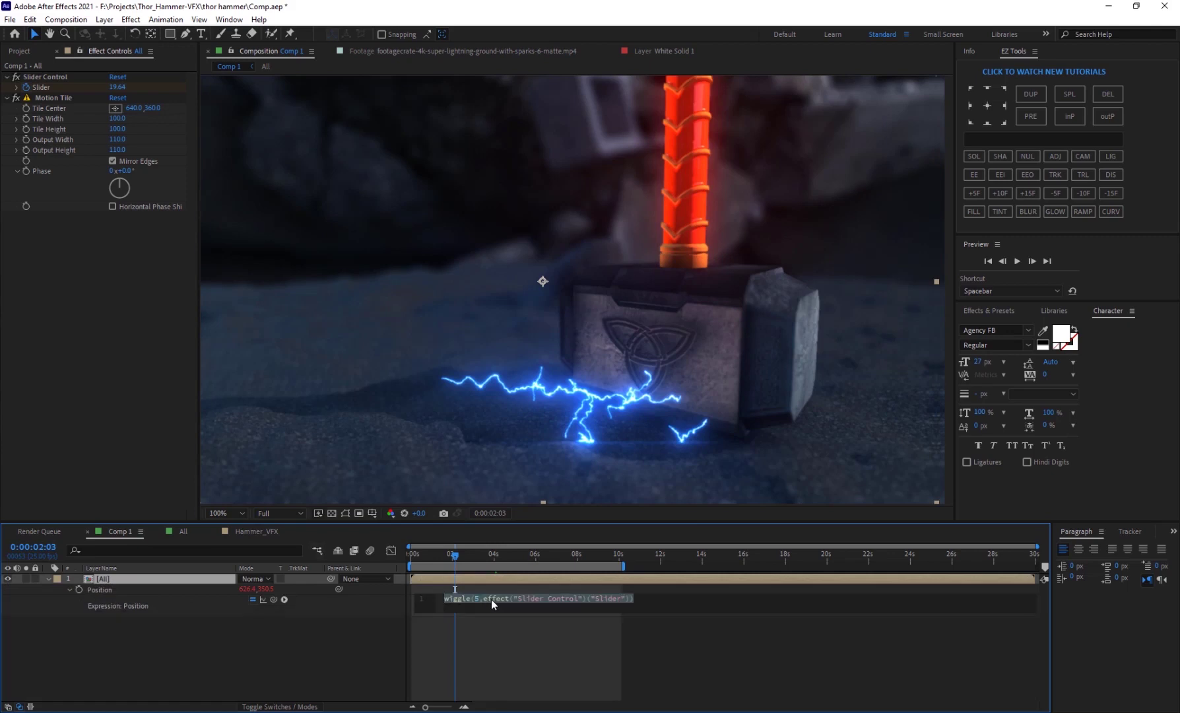
{"action": "type", "text": "wiggle"}
{"action": "key", "text": "Return"}
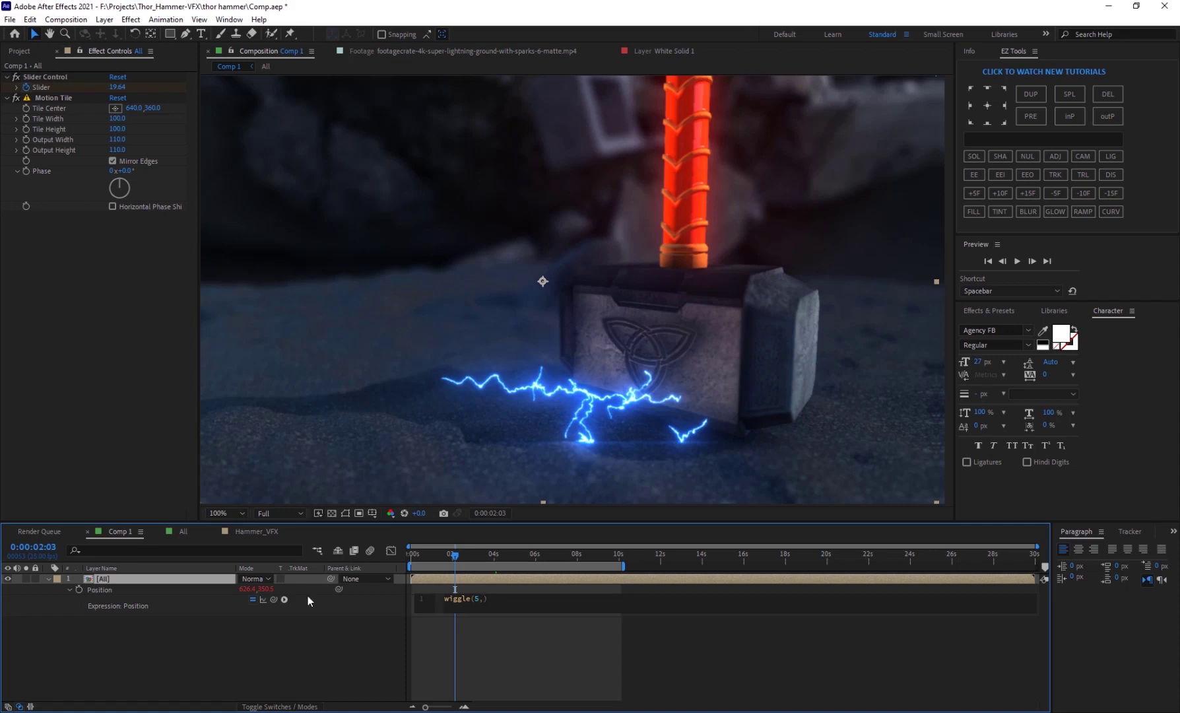
{"action": "left_click_drag", "start_coordinate": [274, 600], "coordinate": [41, 87]}
{"action": "left_click", "coordinate": [201, 677]}
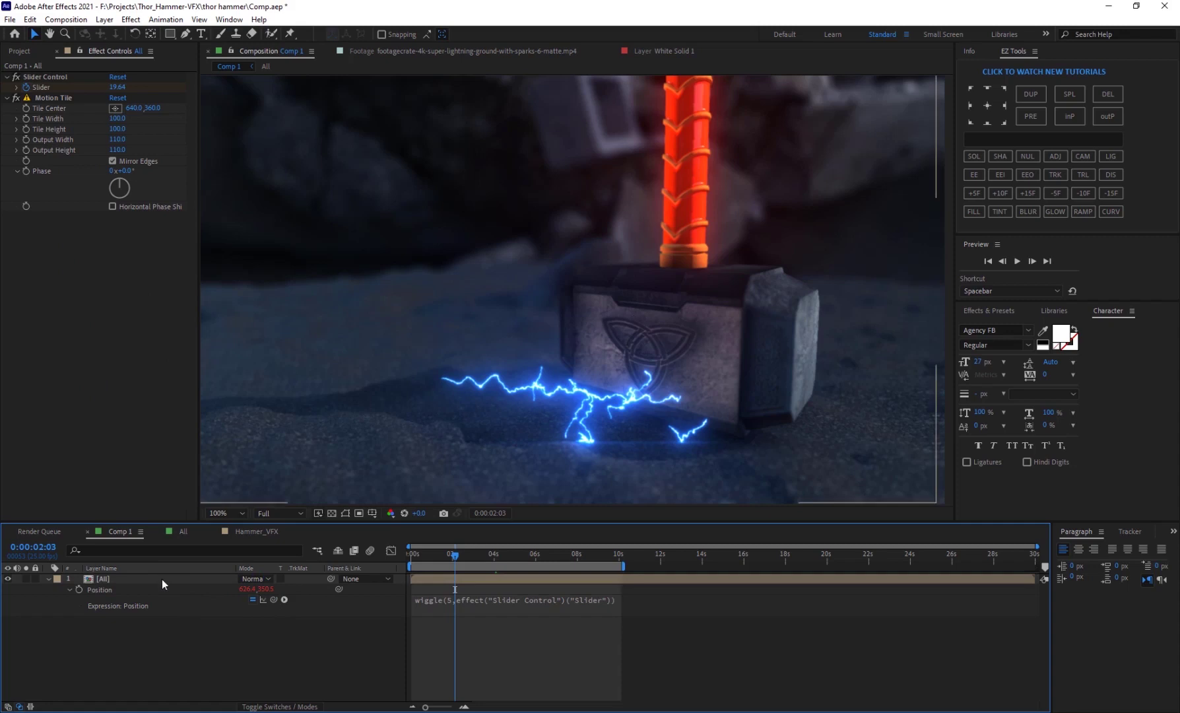
Show the All layer's Slider keyframes and check the camera shake at 0:00:01:24, 0:00:03:02 and 0:00:06:00.
{"action": "left_click", "coordinate": [161, 579]}
{"action": "key", "text": "u"}
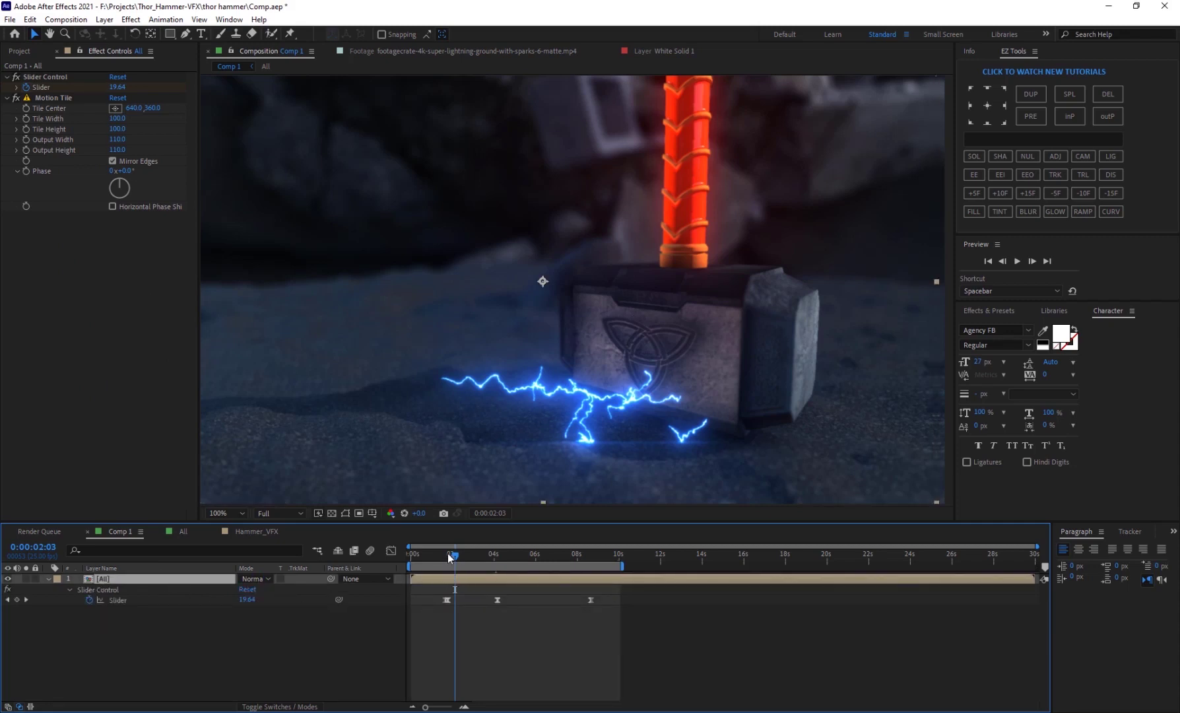
{"action": "left_click_drag", "start_coordinate": [446, 553], "coordinate": [451, 559]}
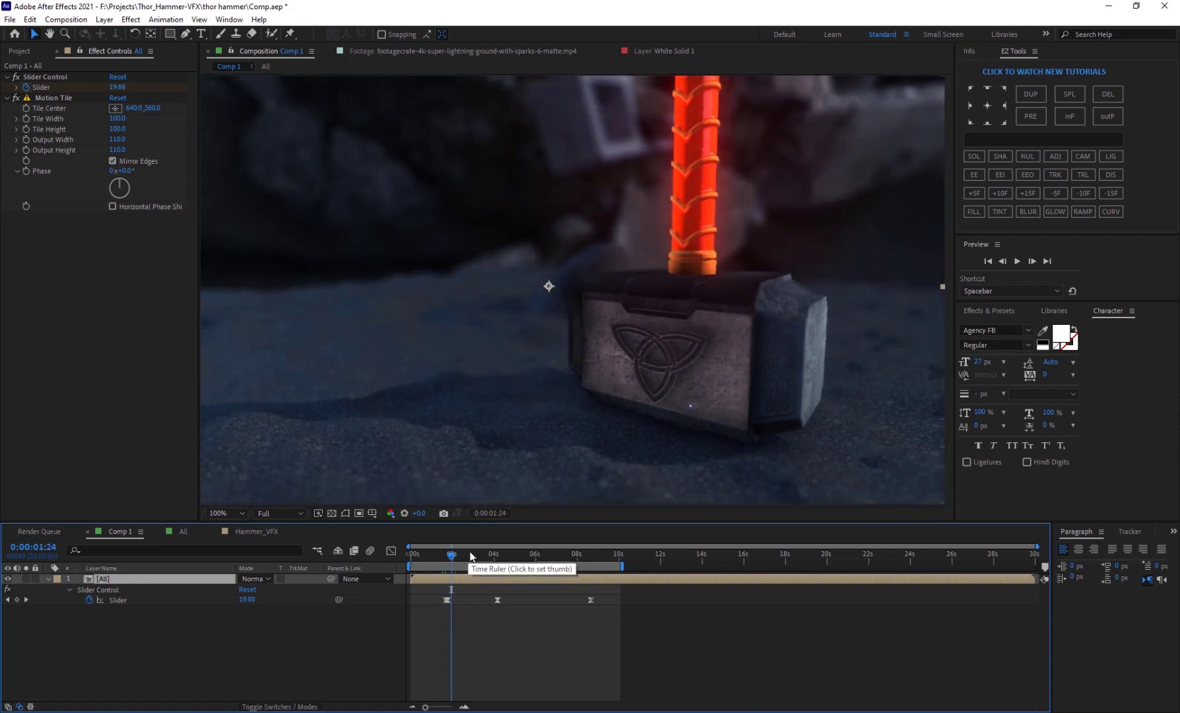
{"action": "left_click", "coordinate": [475, 555]}
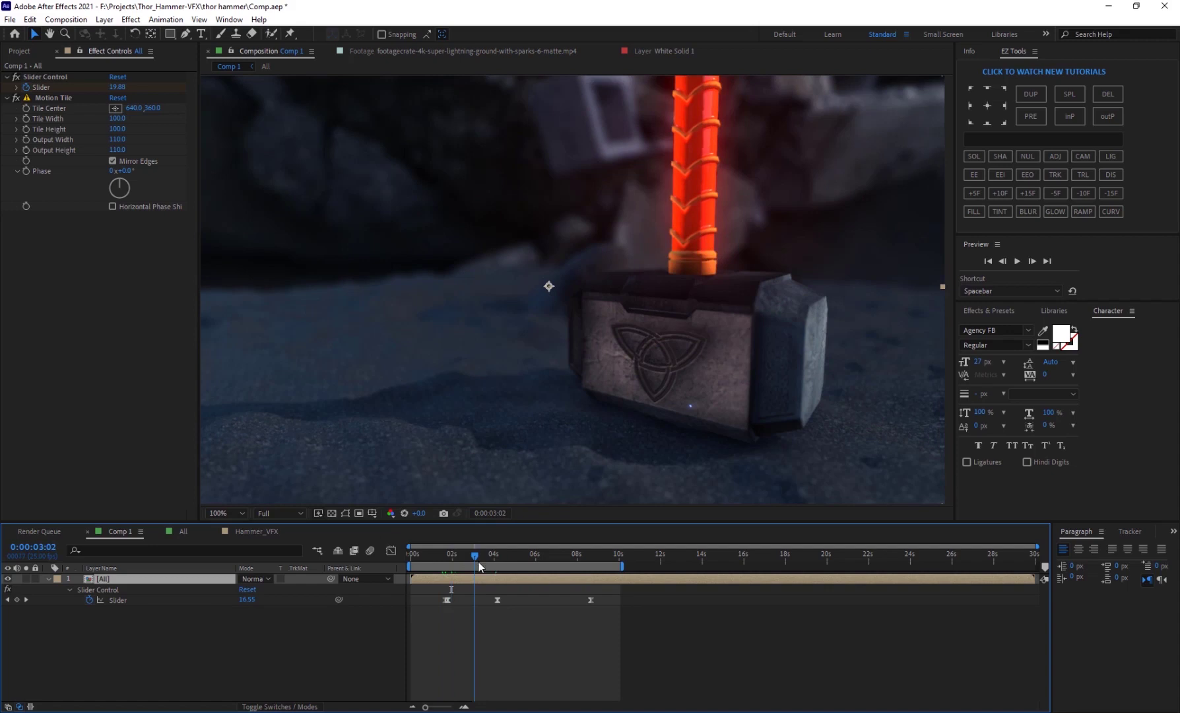
{"action": "left_click", "coordinate": [536, 556]}
Set the preview resolution to Third and check the camera shake up to 0:00:08:19.
{"action": "left_click", "coordinate": [277, 513]}
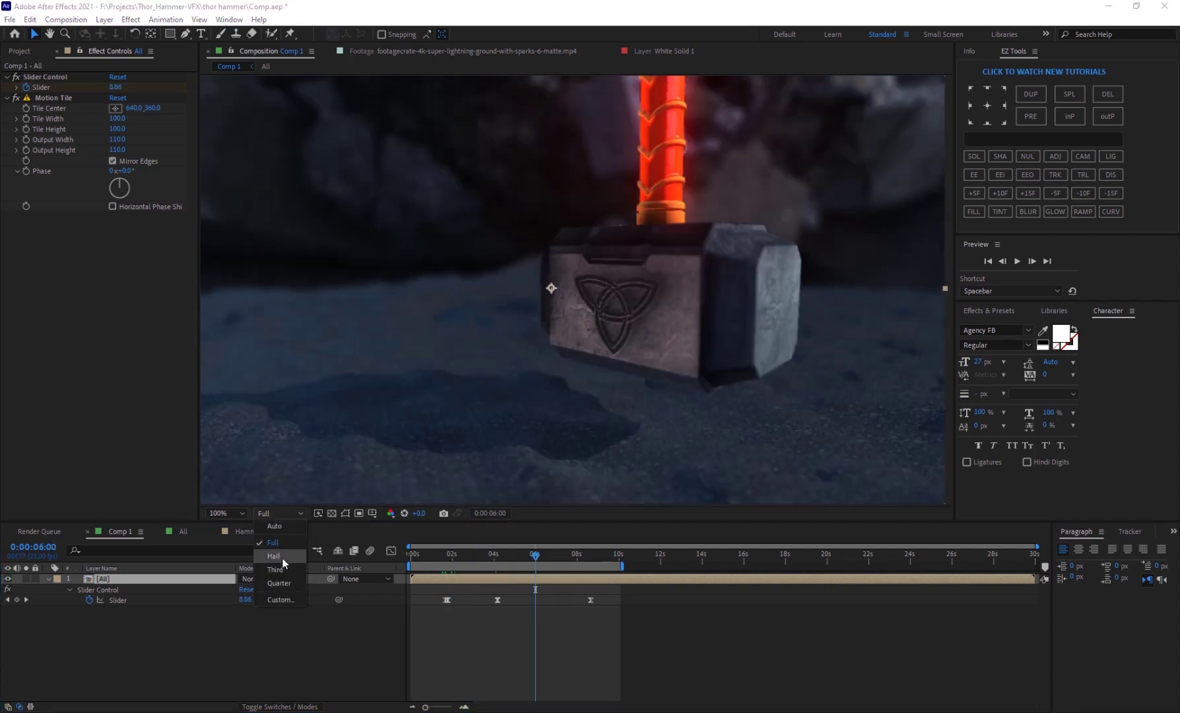
{"action": "left_click", "coordinate": [274, 569]}
{"action": "left_click_drag", "start_coordinate": [502, 559], "coordinate": [593, 563]}
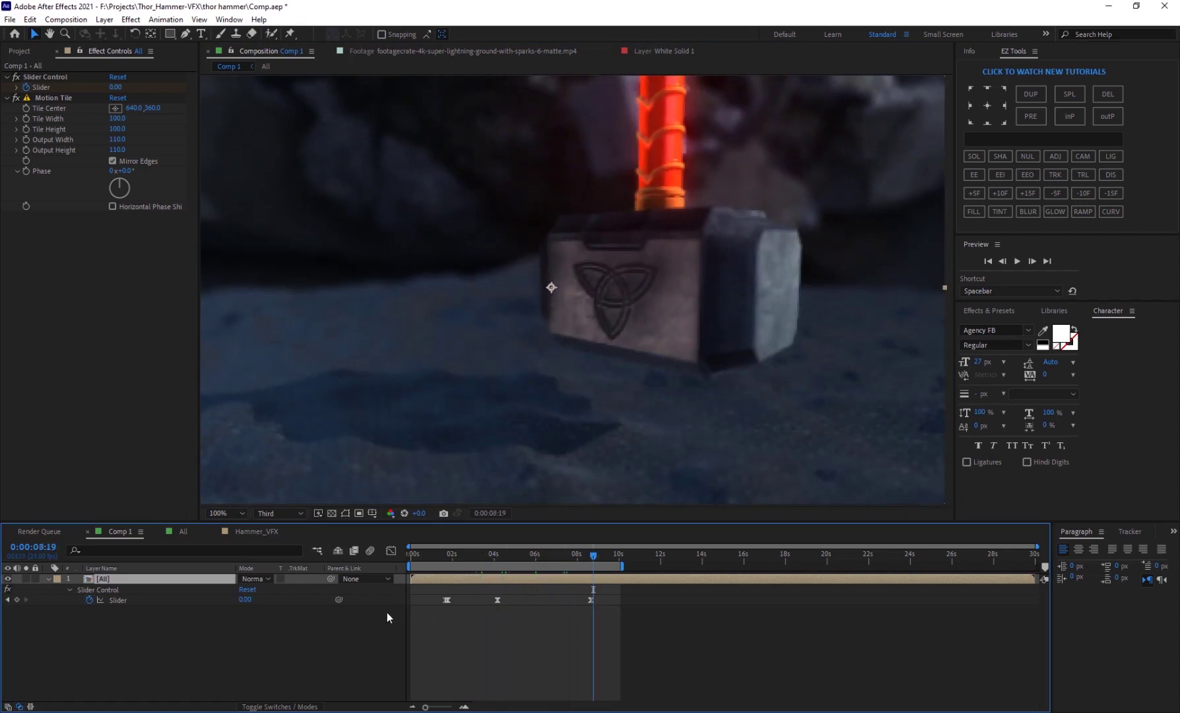
Inspect a lightning footage layer in the All composition, and review Comp 1 at 0:00:00:10 and 0:00:07:04.
{"action": "left_click", "coordinate": [183, 531]}
{"action": "left_click", "coordinate": [165, 610]}
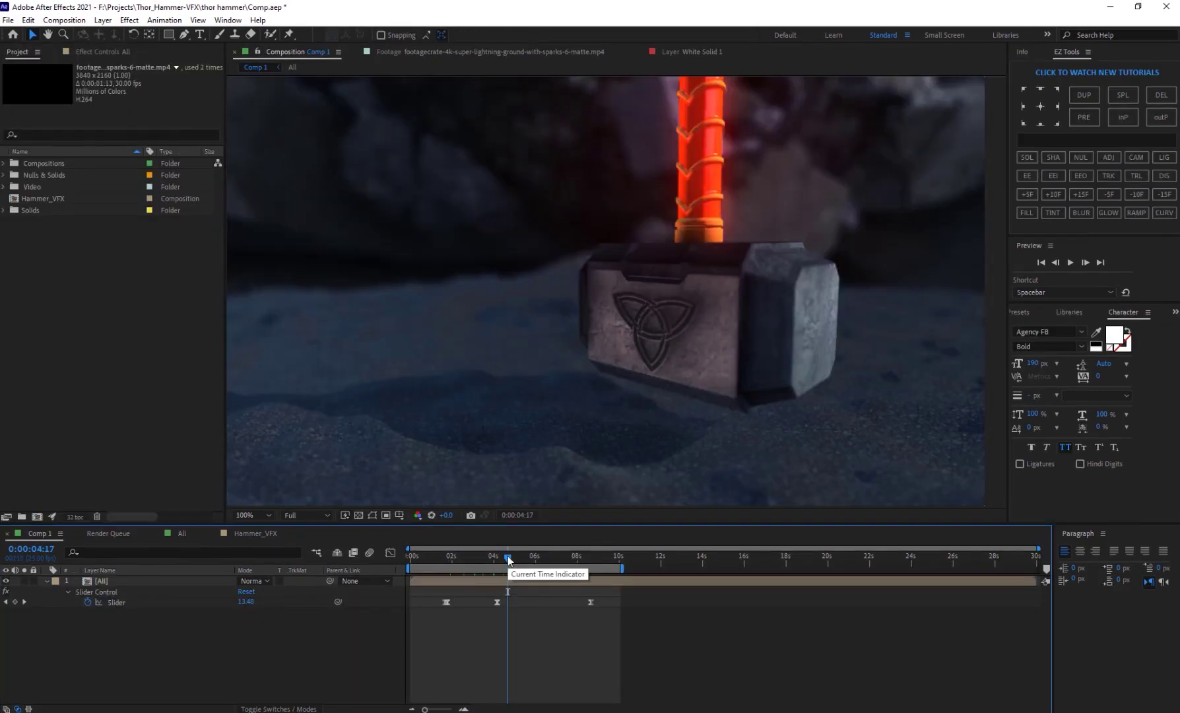
{"action": "left_click_drag", "start_coordinate": [508, 560], "coordinate": [419, 560]}
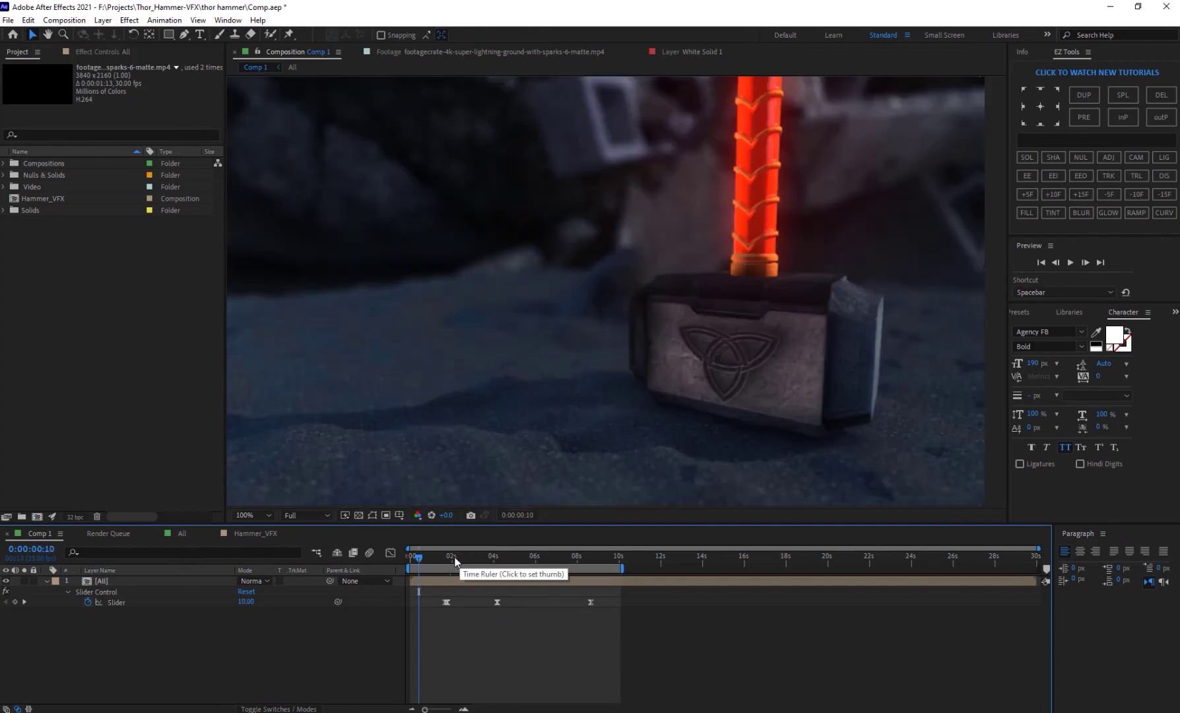
{"action": "left_click", "coordinate": [559, 558]}
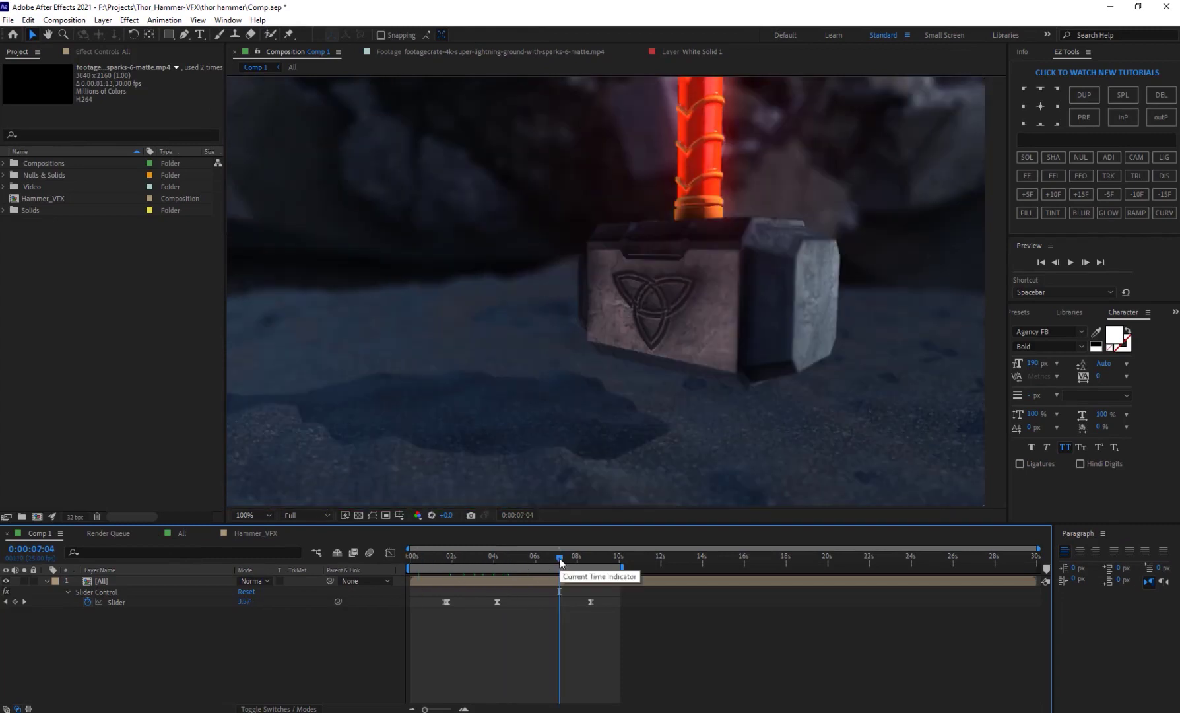